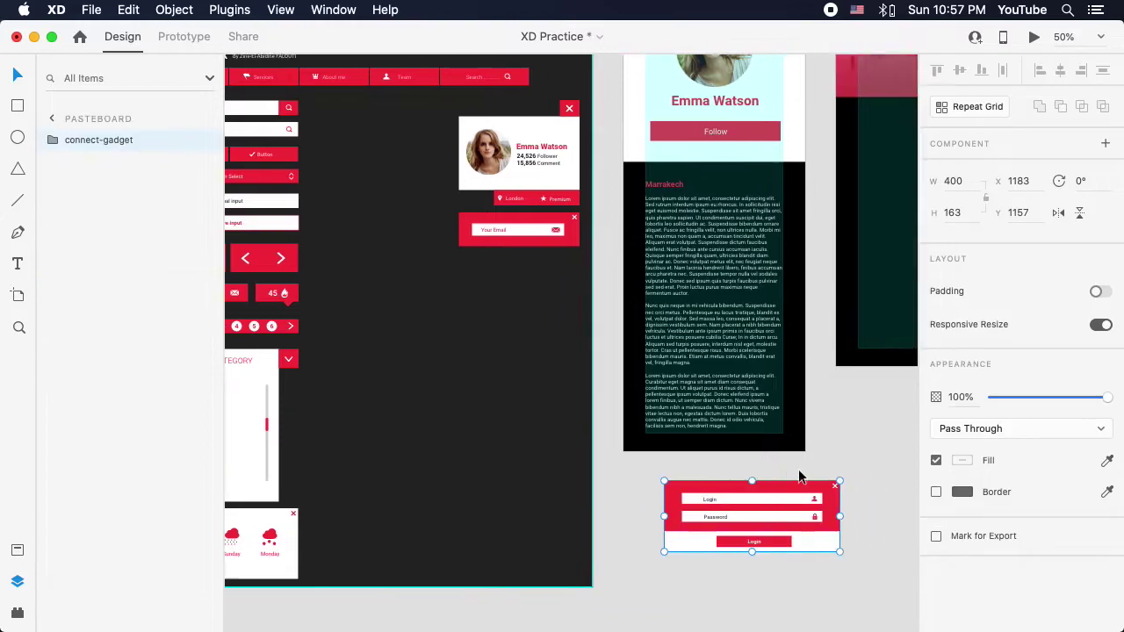
Step: Place the connect-gadget login form on the iPhone XR/XS Max/11 – 2 artboard, flush with its left edge at X 0, Y 403
{"action": "left_click_drag", "start_coordinate": [479, 483], "coordinate": [678, 155]}
{"action": "left_click", "coordinate": [684, 127]}
{"action": "left_click", "coordinate": [684, 154]}
{"action": "key", "text": "super+shift+apostrophe"}
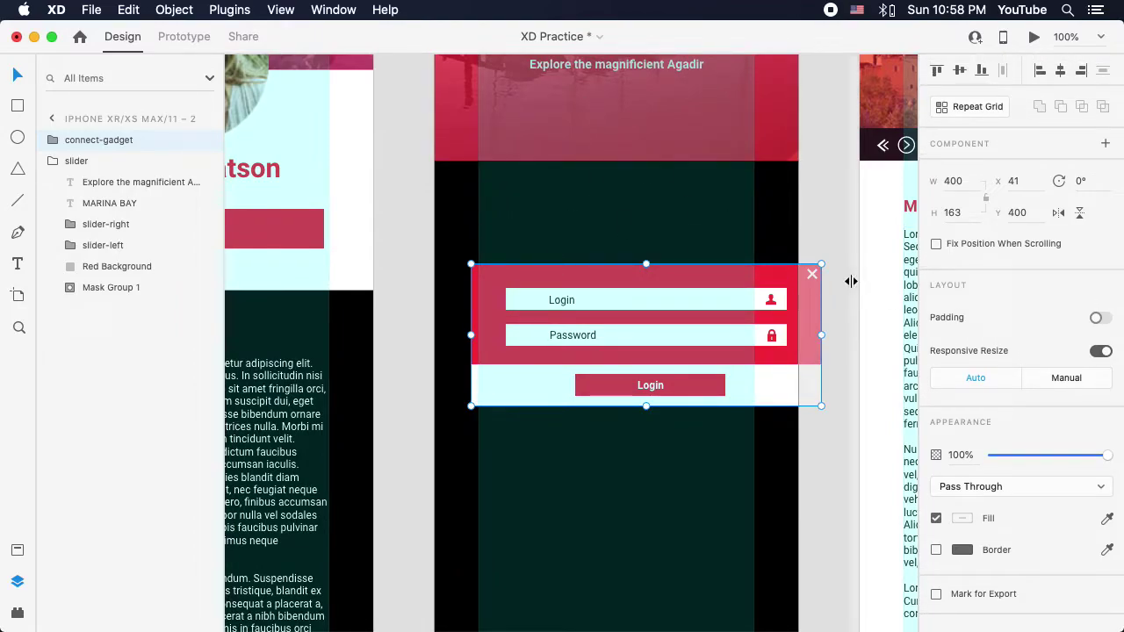
{"action": "left_click_drag", "start_coordinate": [609, 279], "coordinate": [574, 278]}
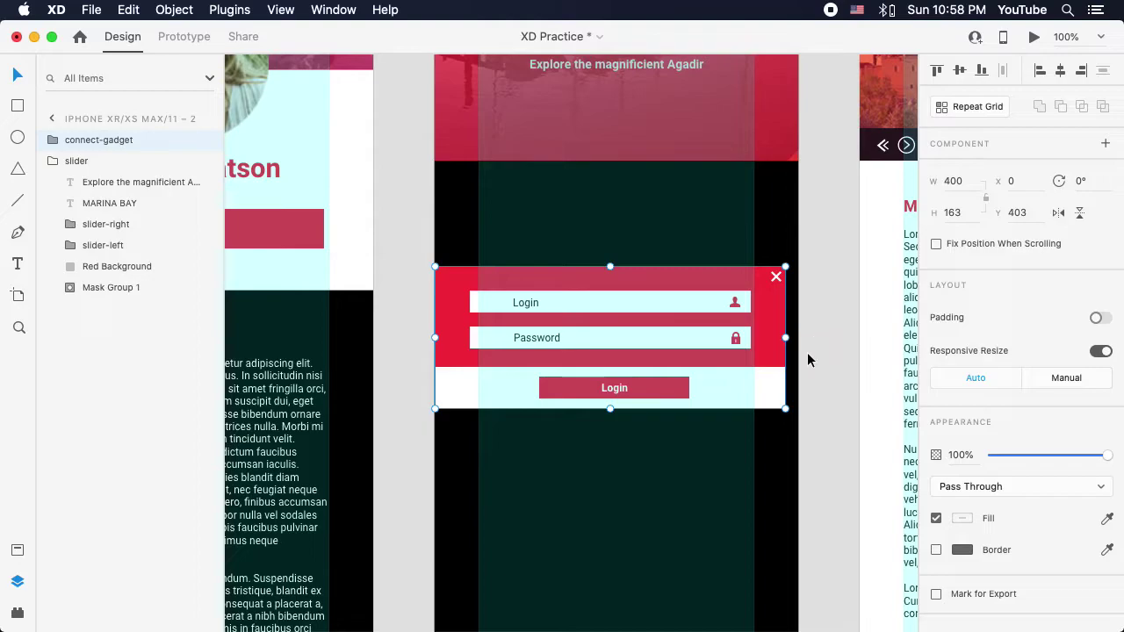
Step: Try resizing the login form to 390 × 213 as one group and dragging its close icon, and revert the form
{"action": "left_click_drag", "start_coordinate": [786, 409], "coordinate": [596, 452]}
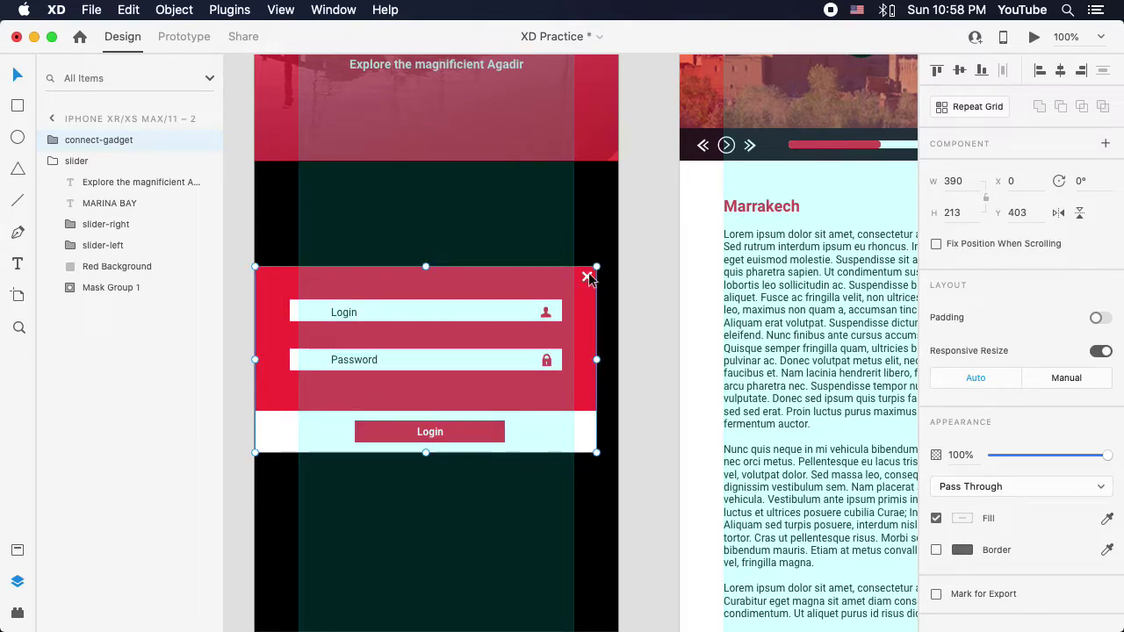
{"action": "left_click_drag", "start_coordinate": [588, 276], "coordinate": [598, 272]}
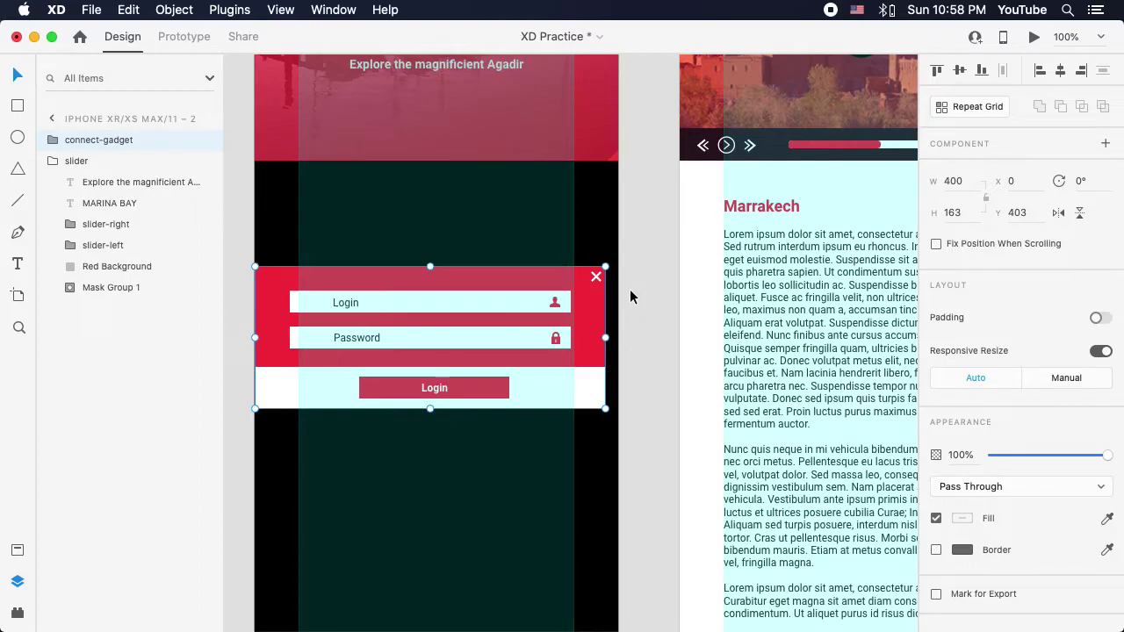
Step: Expand the slider-right and slider-left layer groups down to their paths to examine how the groups are nested
{"action": "left_click", "coordinate": [72, 224]}
{"action": "left_click", "coordinate": [71, 265]}
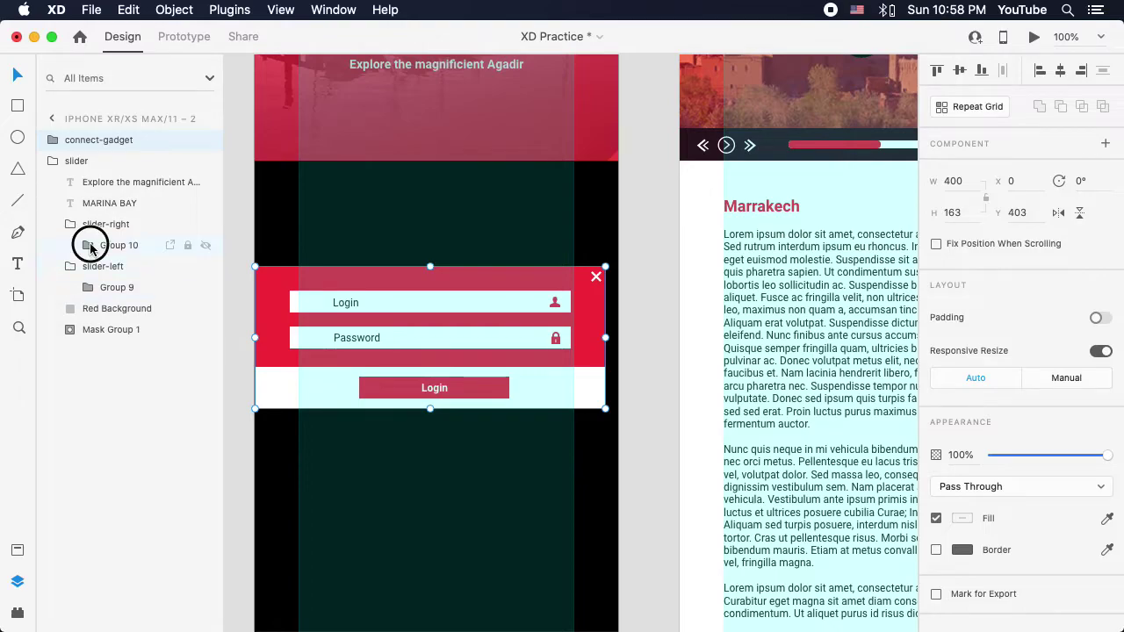
{"action": "left_click", "coordinate": [89, 245]}
{"action": "left_click", "coordinate": [87, 330]}
{"action": "left_click", "coordinate": [120, 285]}
{"action": "left_click", "coordinate": [114, 243]}
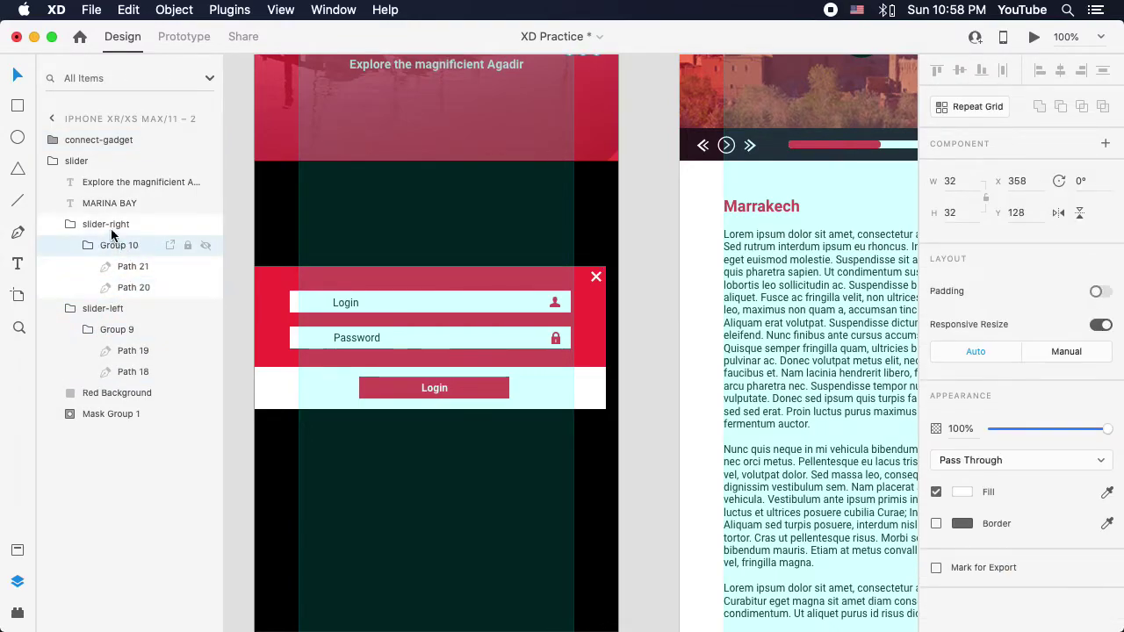
{"action": "left_click", "coordinate": [109, 225]}
{"action": "left_click", "coordinate": [656, 276]}
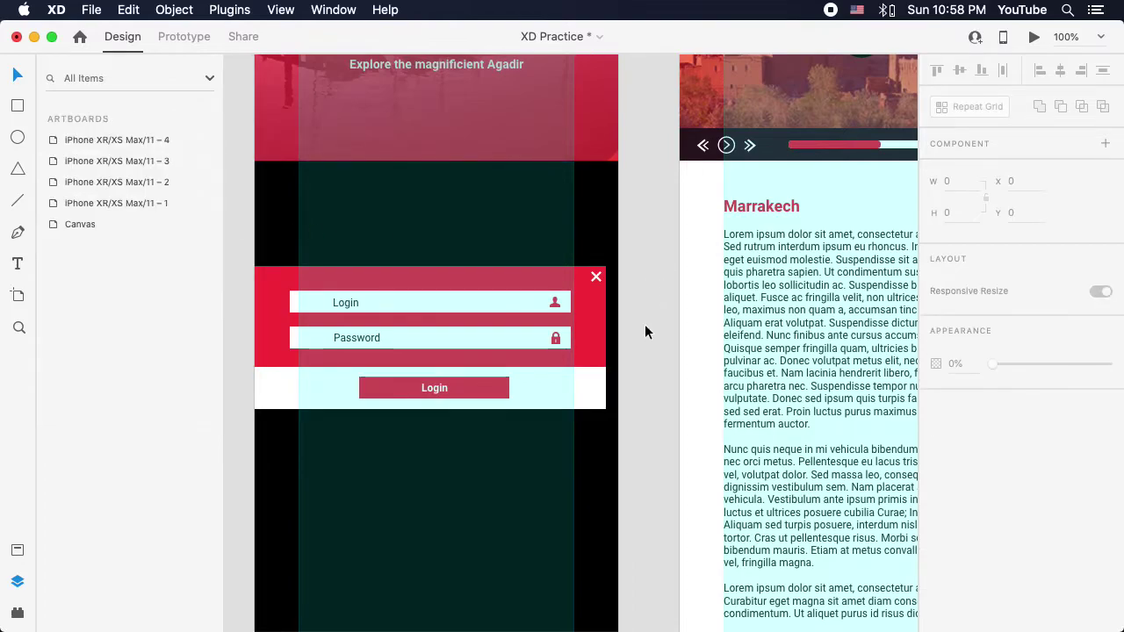
Step: Ungroup the connect-gadget login form on the artboard into its separate elements
{"action": "left_click", "coordinate": [586, 320]}
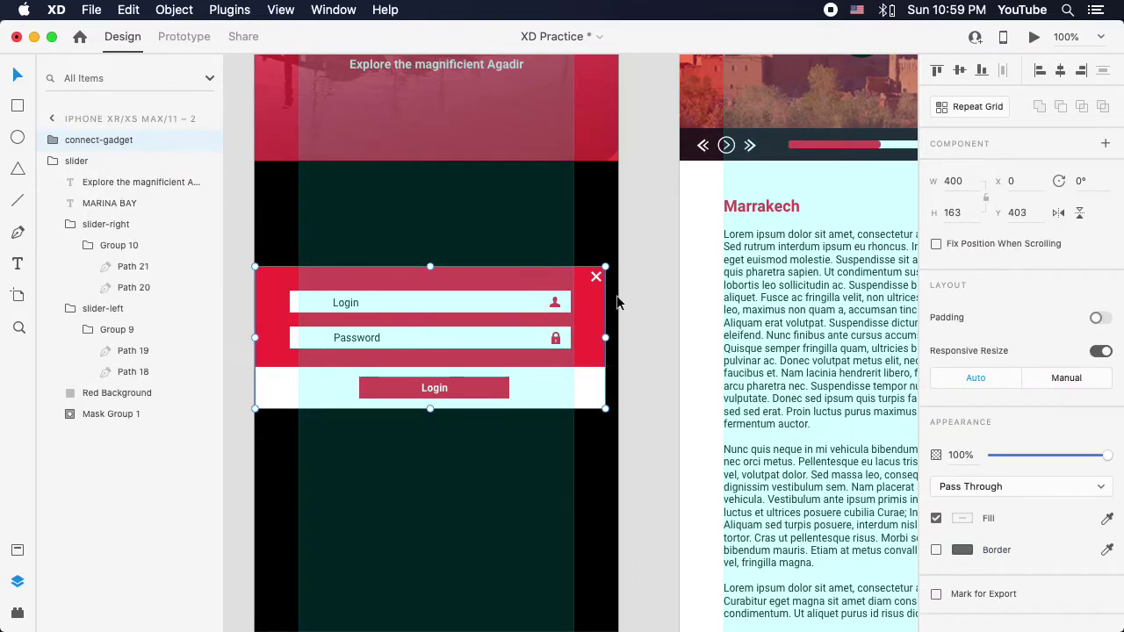
{"action": "left_click", "coordinate": [174, 10]}
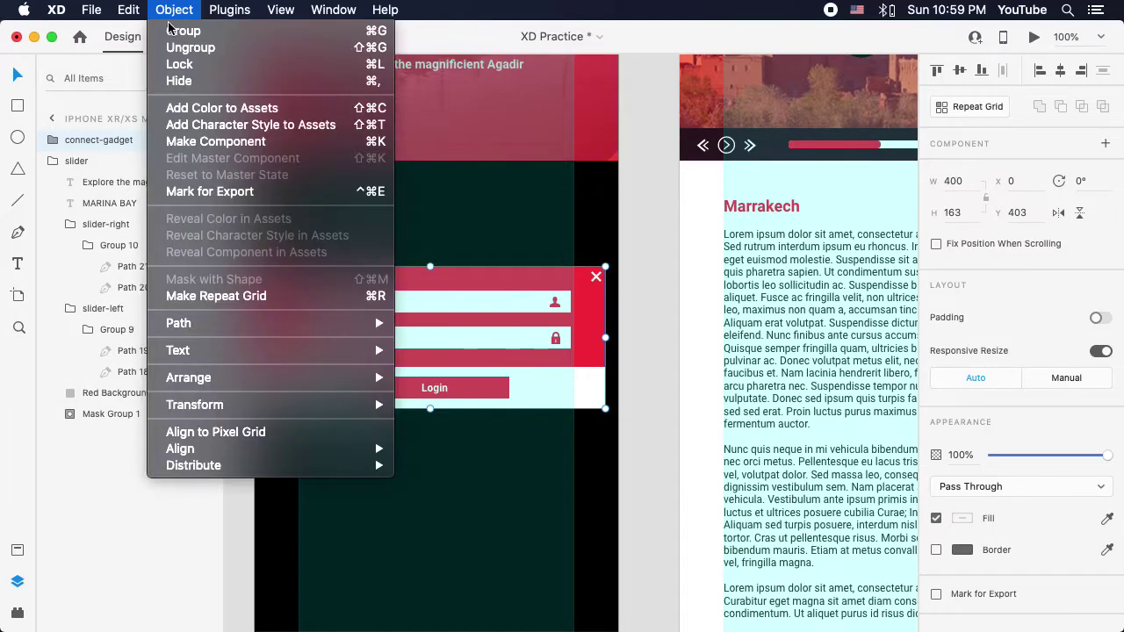
{"action": "left_click", "coordinate": [189, 48]}
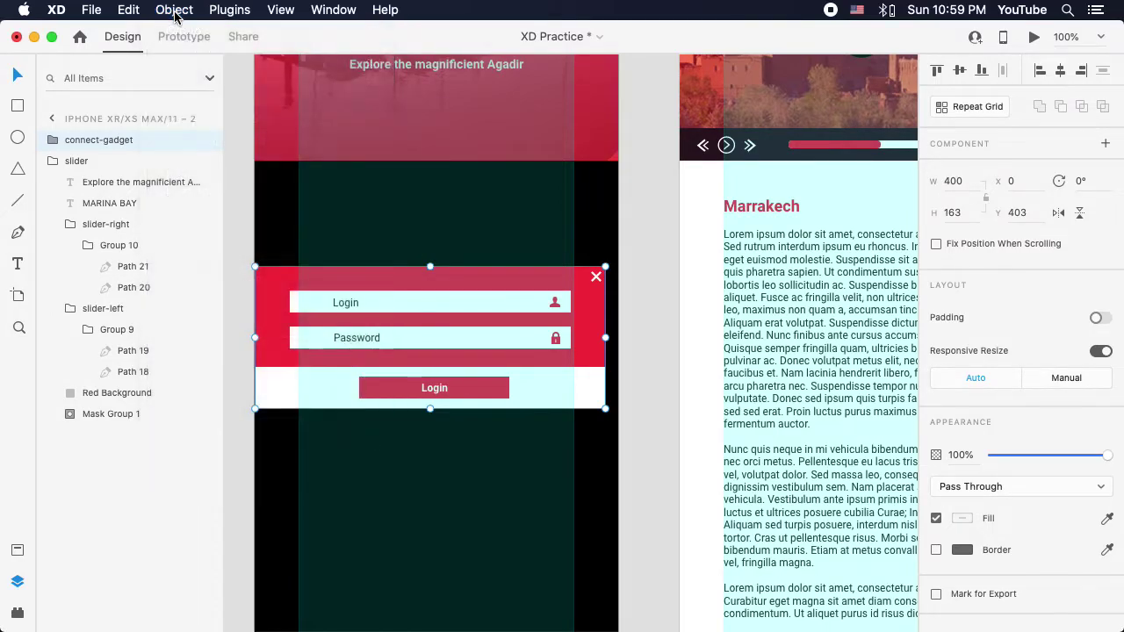
{"action": "left_click", "coordinate": [654, 307]}
Step: Move the close icon, red background, Login field rectangle, lock icon, button rectangle and button label apart to test their independence
{"action": "left_click", "coordinate": [595, 278]}
{"action": "left_click_drag", "start_coordinate": [595, 277], "coordinate": [604, 253]}
{"action": "left_click_drag", "start_coordinate": [498, 307], "coordinate": [489, 264]}
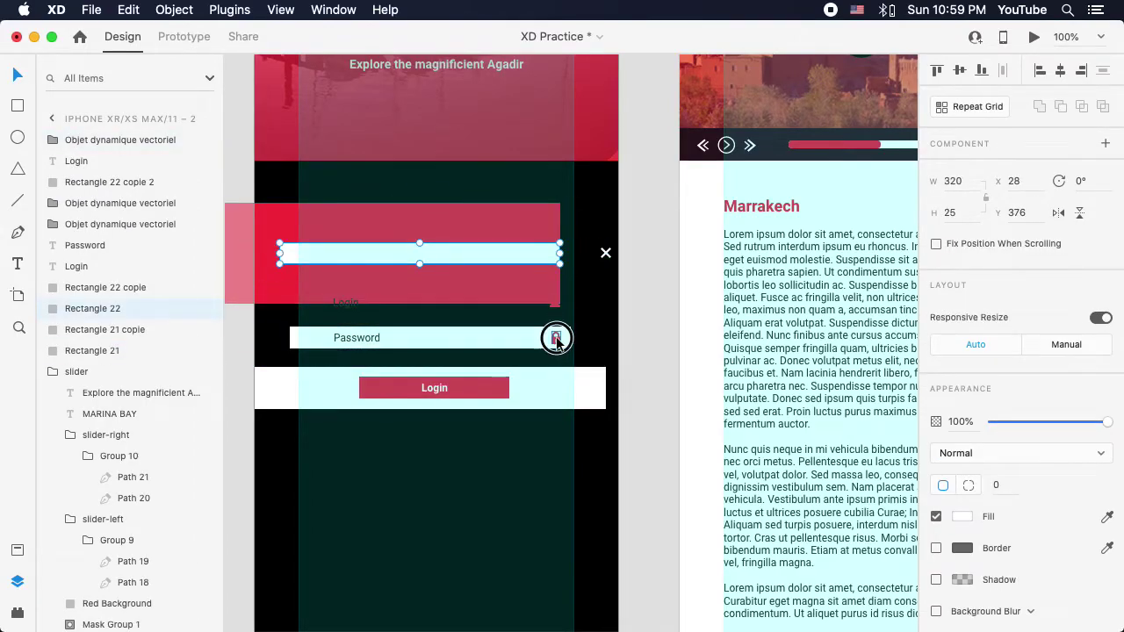
{"action": "left_click_drag", "start_coordinate": [557, 343], "coordinate": [591, 339]}
{"action": "left_click_drag", "start_coordinate": [488, 388], "coordinate": [453, 436]}
{"action": "left_click_drag", "start_coordinate": [433, 389], "coordinate": [430, 420]}
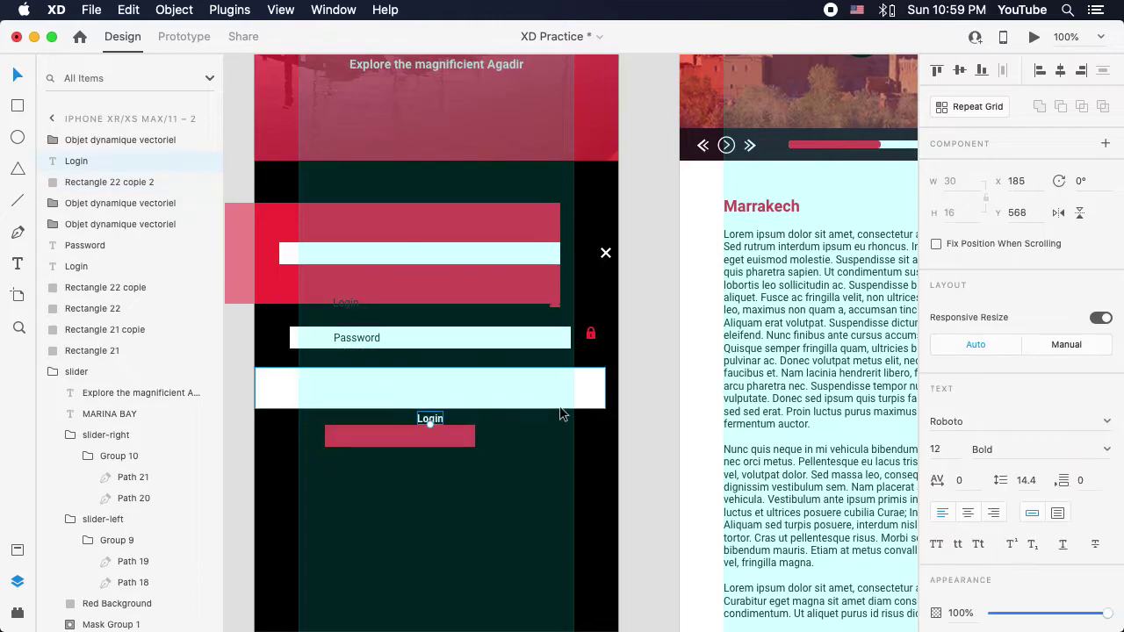
Step: Undo all the test moves of the separate login form elements and deselect everything
{"action": "key", "text": "super+z"}
{"action": "key", "text": "super+z"}
{"action": "key", "text": "super+z"}
{"action": "key", "text": "super+z"}
{"action": "key", "text": "super+z"}
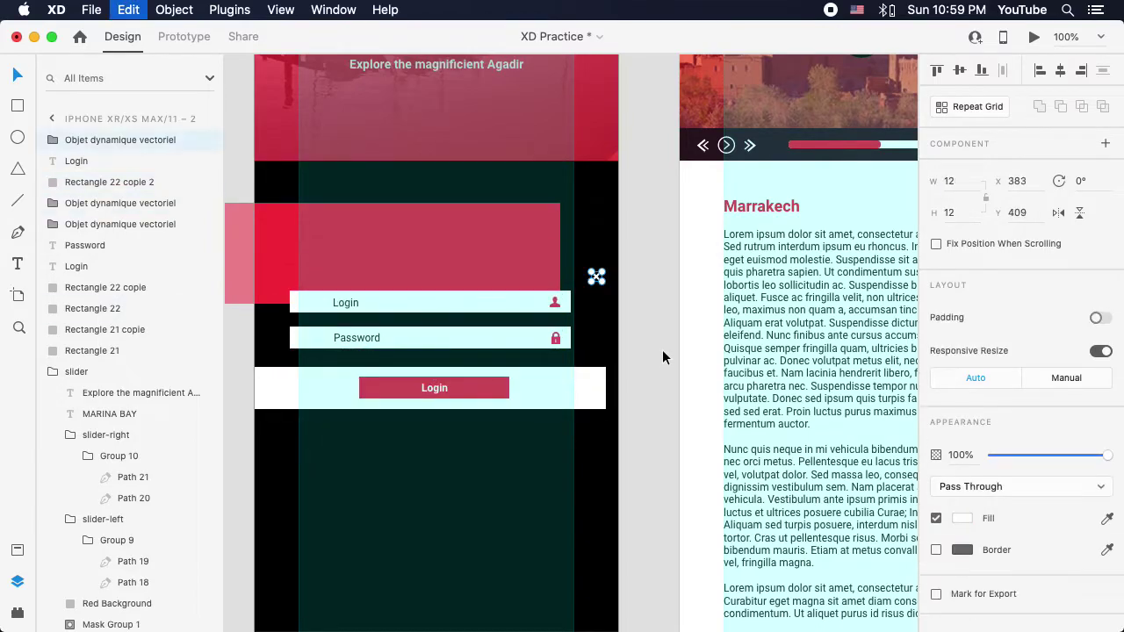
{"action": "key", "text": "super+z"}
{"action": "left_click", "coordinate": [662, 349]}
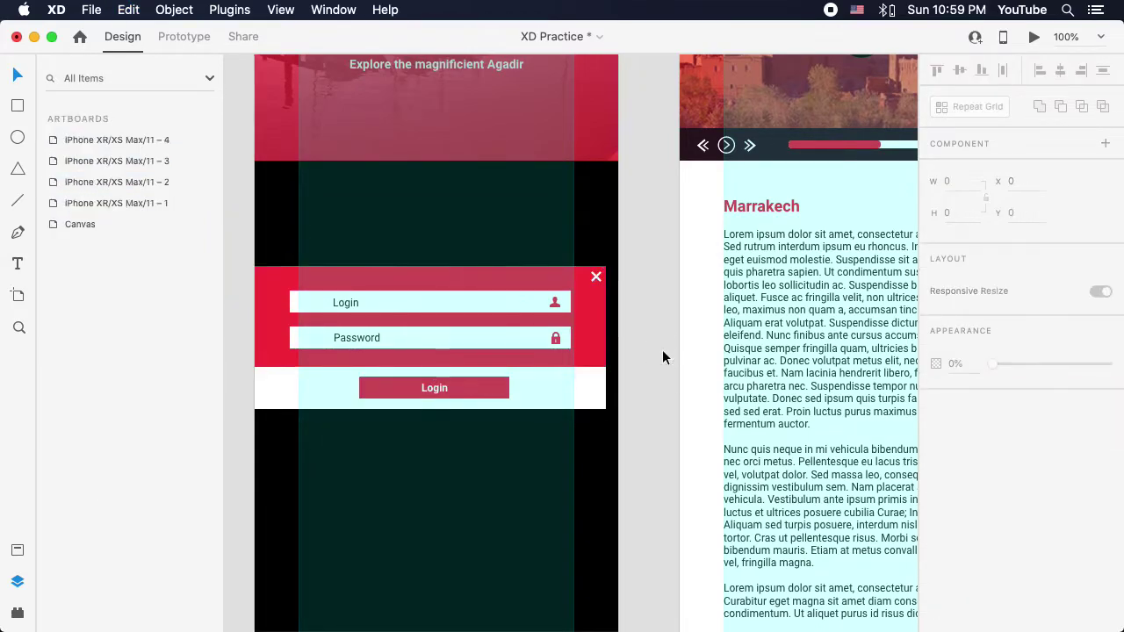
Step: Move the Login and Password field labels left to X 60, 20 px inside their white field rectangles
{"action": "key", "text": "super+equal"}
{"action": "left_click_drag", "start_coordinate": [472, 324], "coordinate": [629, 290]}
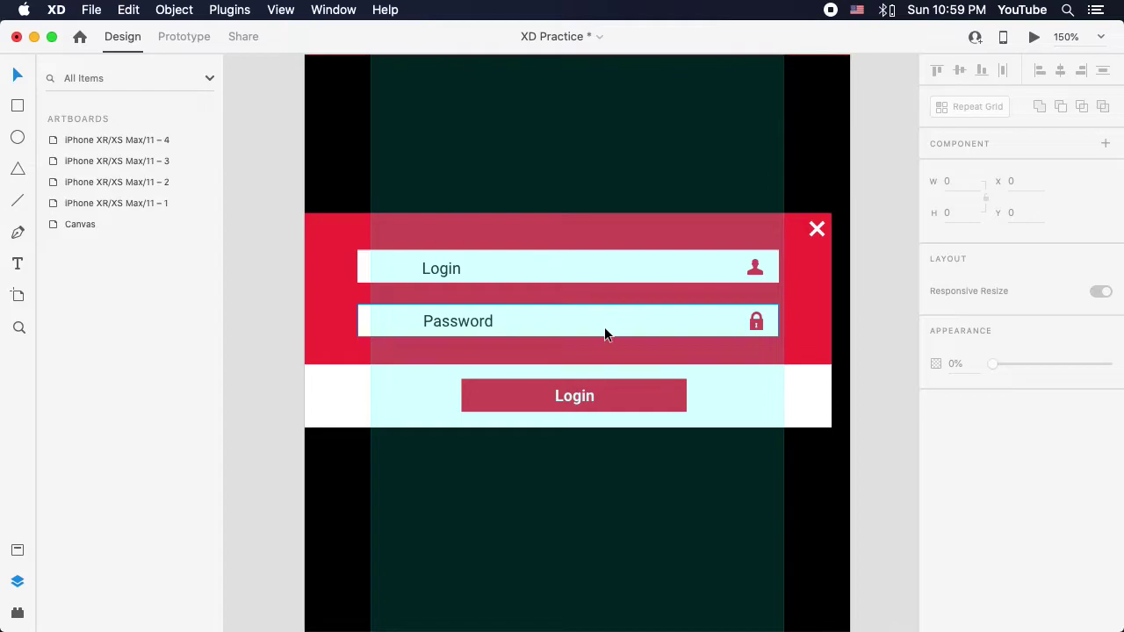
{"action": "left_click", "coordinate": [440, 271]}
{"action": "left_click_drag", "start_coordinate": [443, 275], "coordinate": [406, 274]}
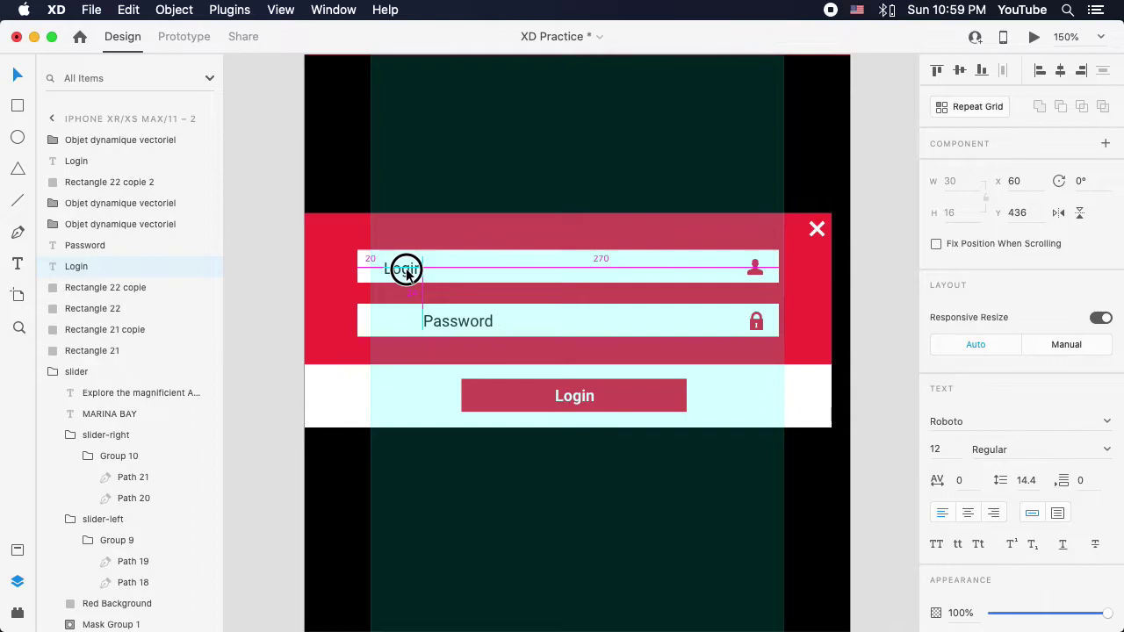
{"action": "left_click_drag", "start_coordinate": [406, 275], "coordinate": [406, 275]}
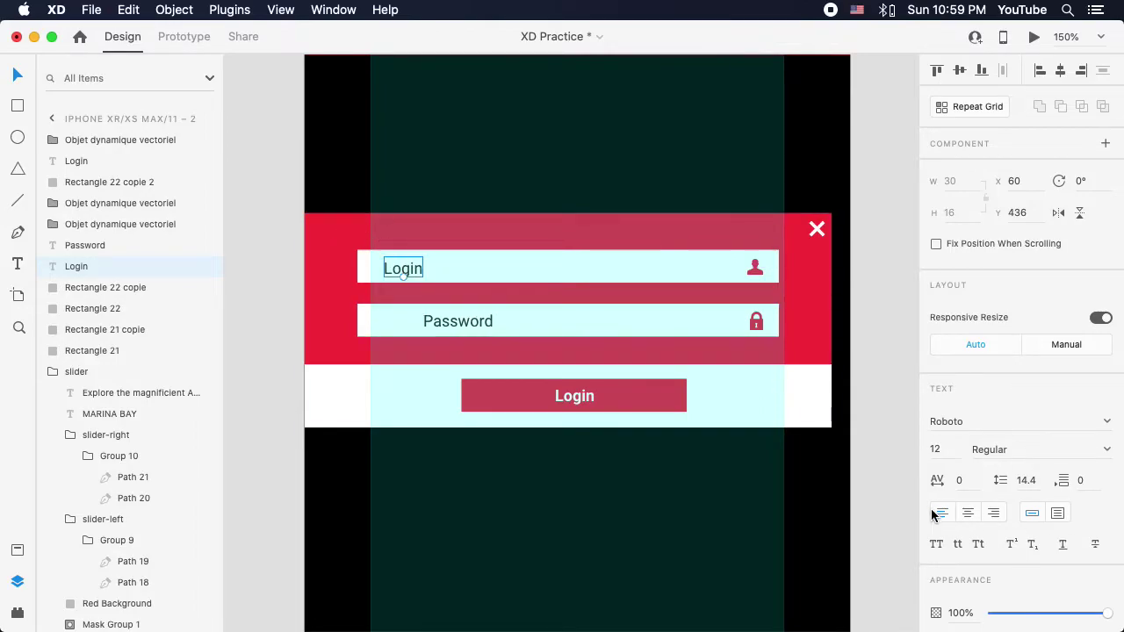
{"action": "left_click_drag", "start_coordinate": [446, 319], "coordinate": [405, 319]}
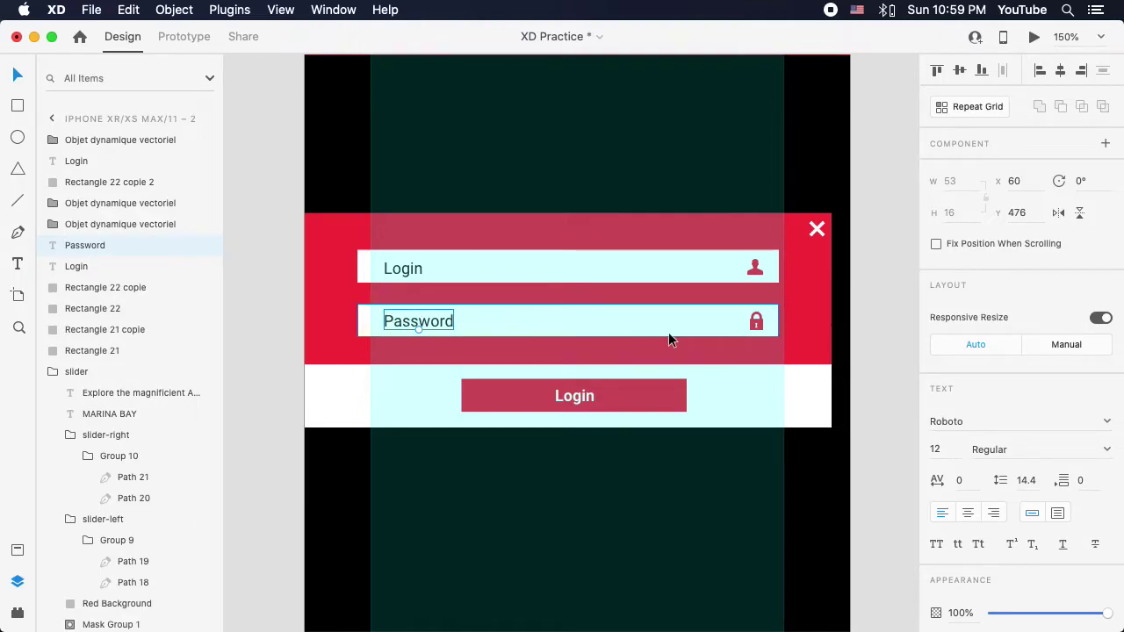
{"action": "left_click", "coordinate": [406, 271], "text": "shift"}
{"action": "left_click", "coordinate": [288, 328]}
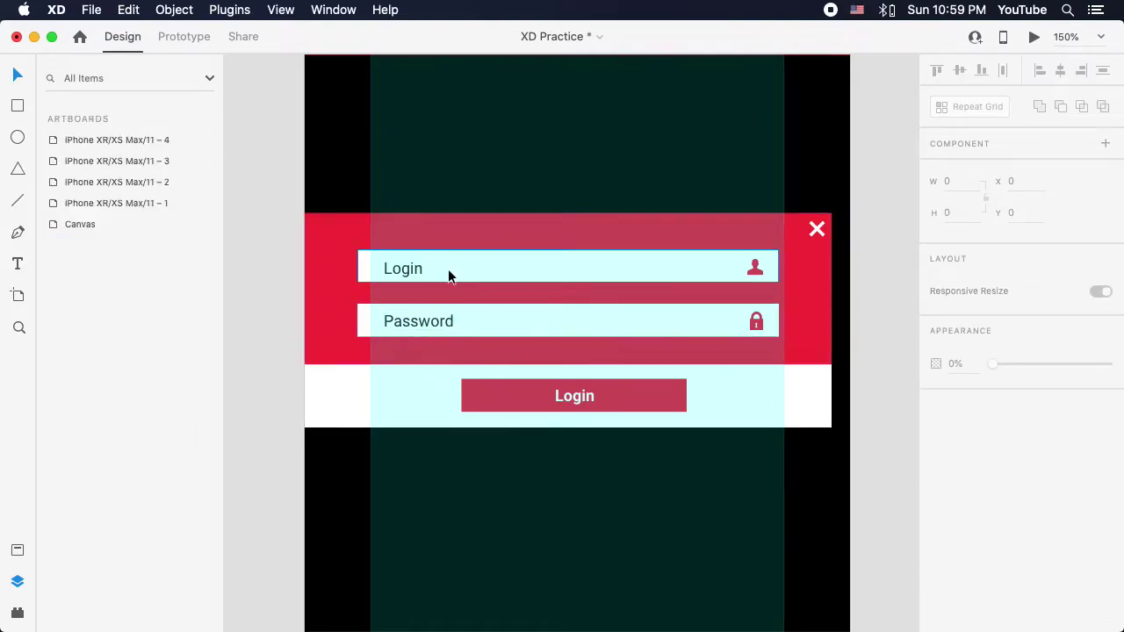
Step: Set the Password label's Y to 477, and shift the Login and Password labels together up 1 px, with Login at Y 435
{"action": "left_click", "coordinate": [396, 273]}
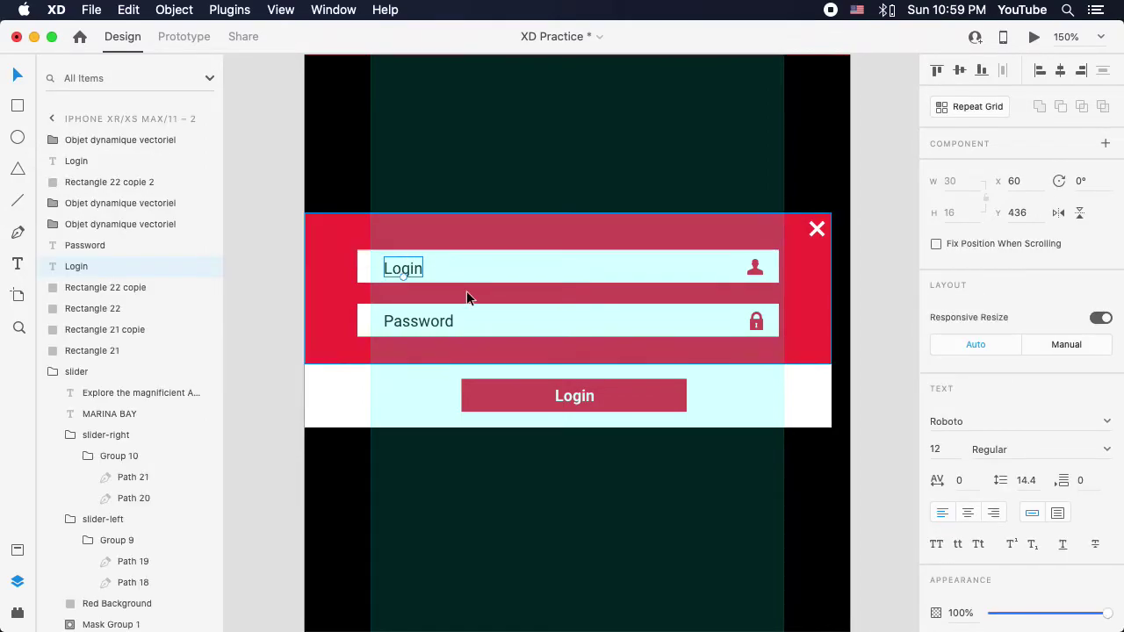
{"action": "left_click", "coordinate": [359, 256]}
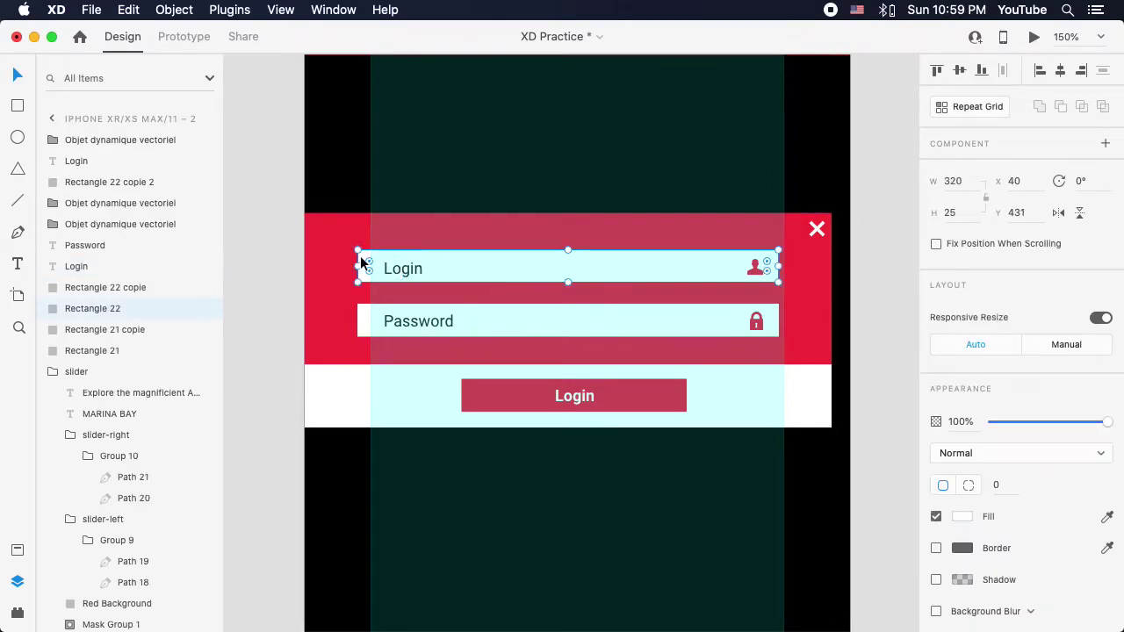
{"action": "left_click", "coordinate": [401, 273]}
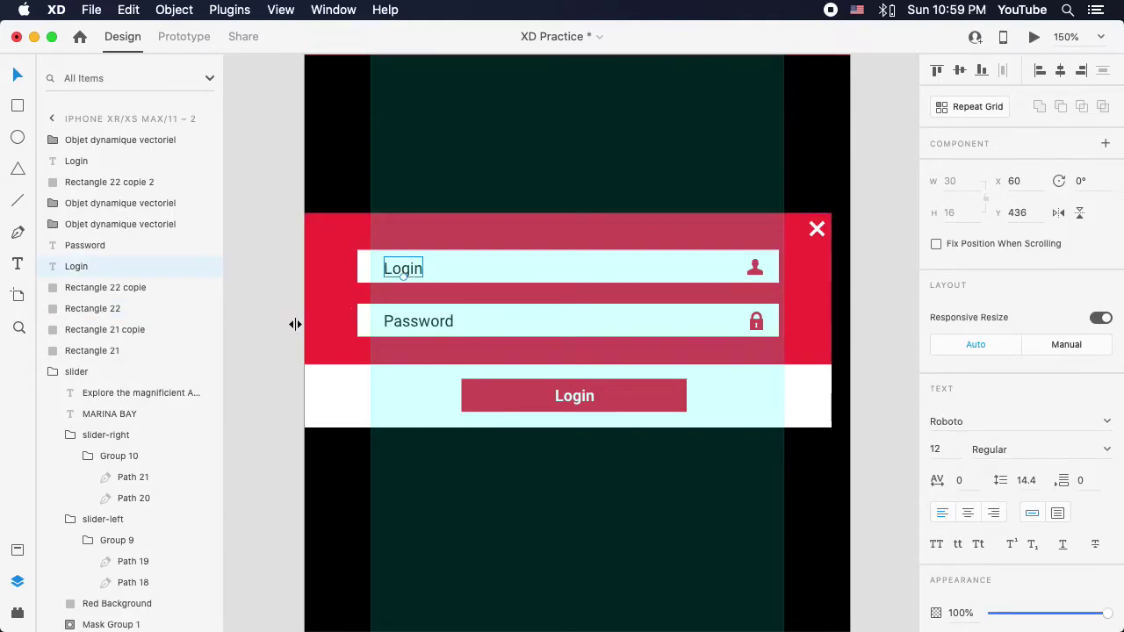
{"action": "left_click", "coordinate": [360, 325]}
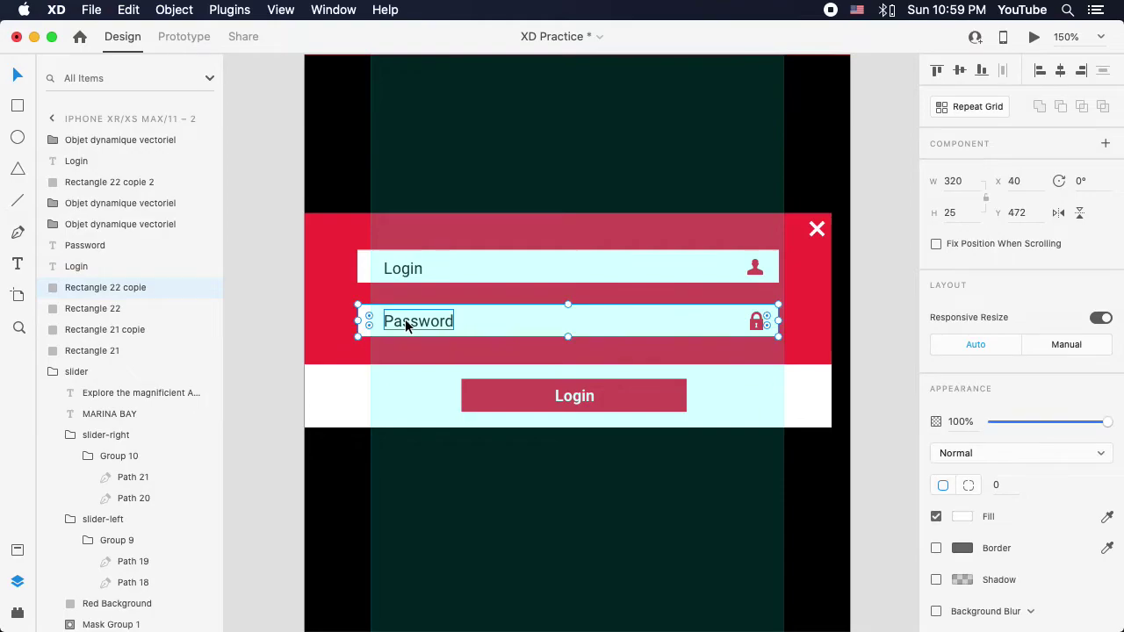
{"action": "left_click", "coordinate": [406, 326]}
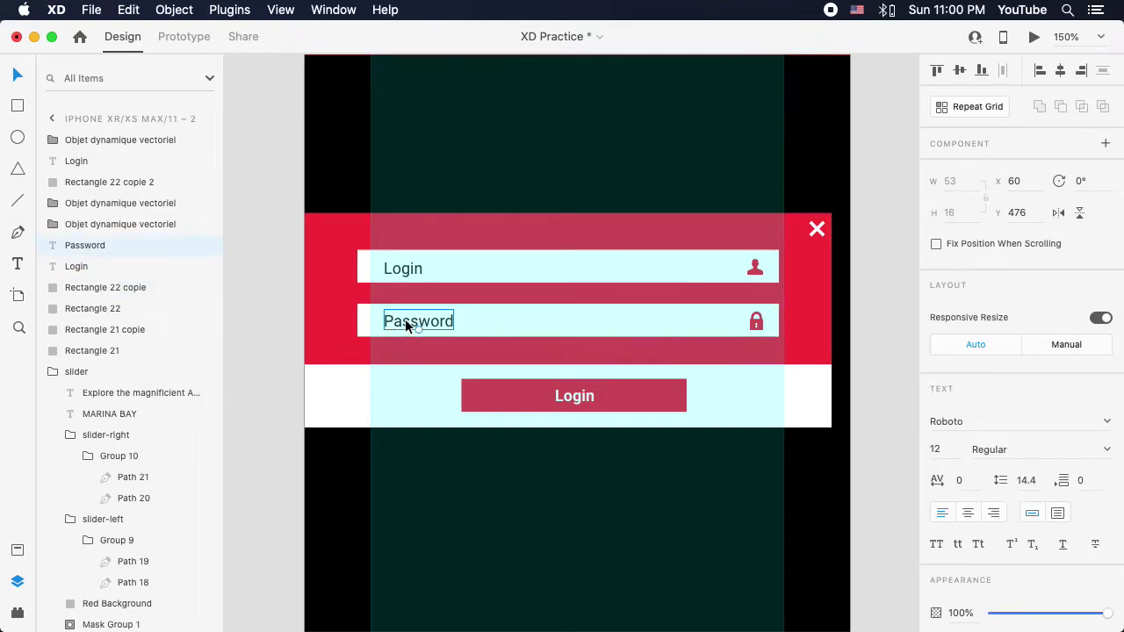
{"action": "left_click", "coordinate": [1035, 214]}
{"action": "type", "text": "477"}
{"action": "key", "text": "Return"}
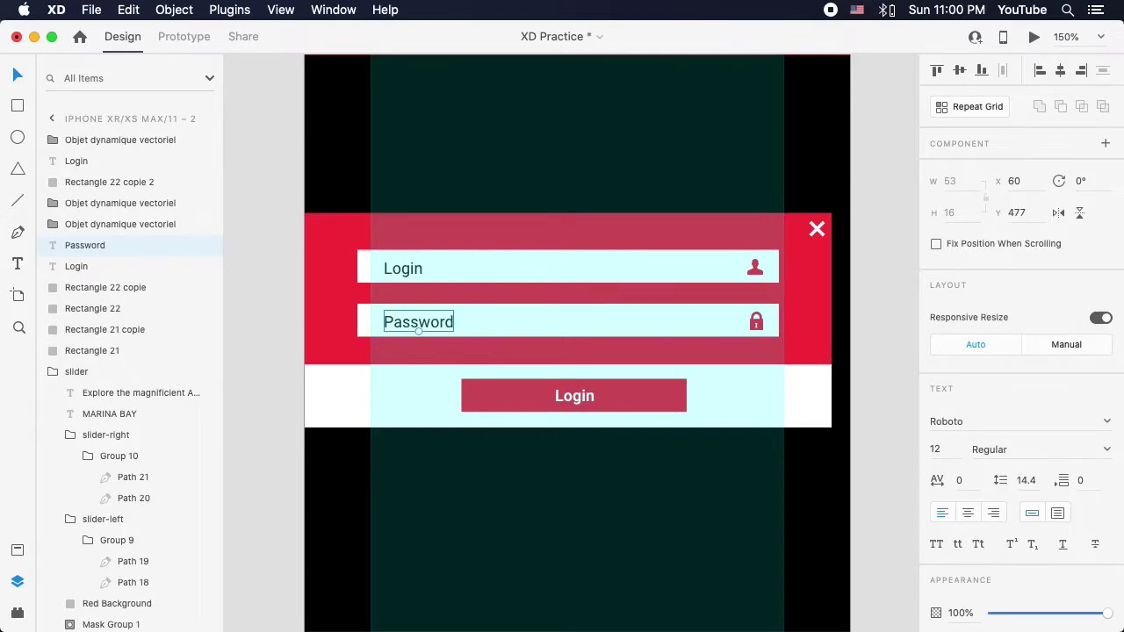
{"action": "left_click", "coordinate": [401, 272], "text": "shift"}
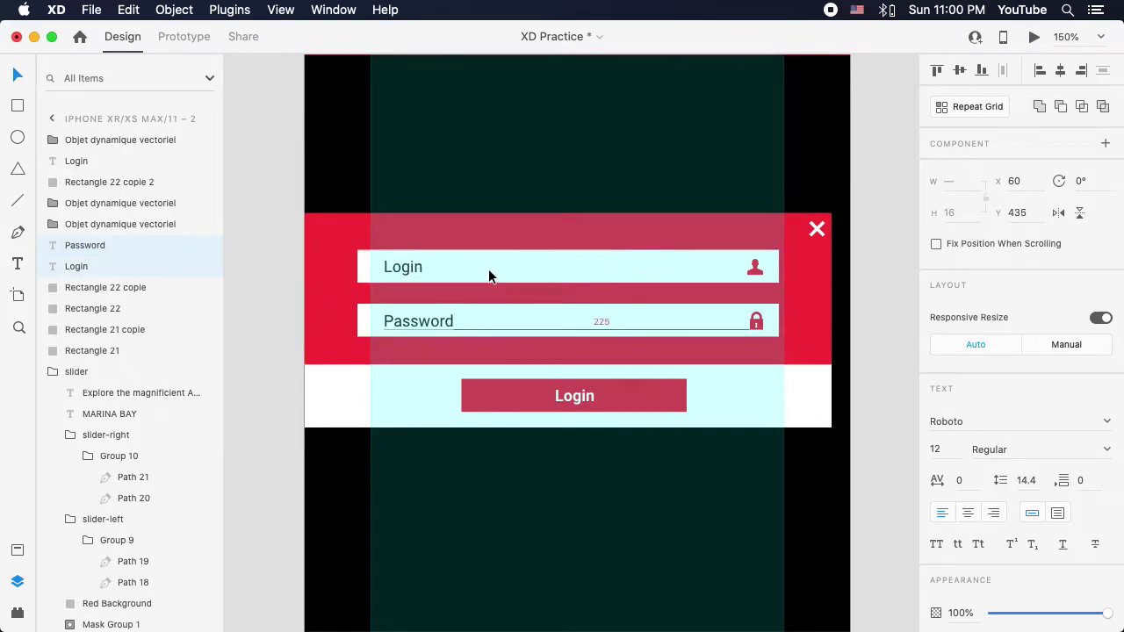
{"action": "left_click", "coordinate": [266, 294]}
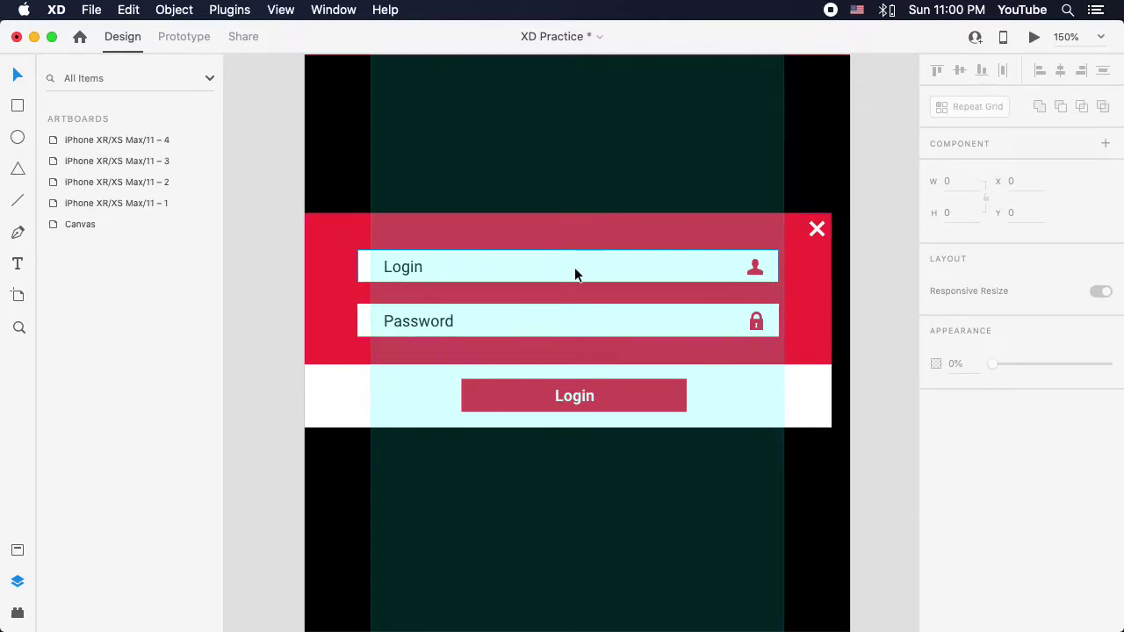
Step: Group the Login label, person icon and white rectangle of the login field
{"action": "left_click", "coordinate": [393, 269]}
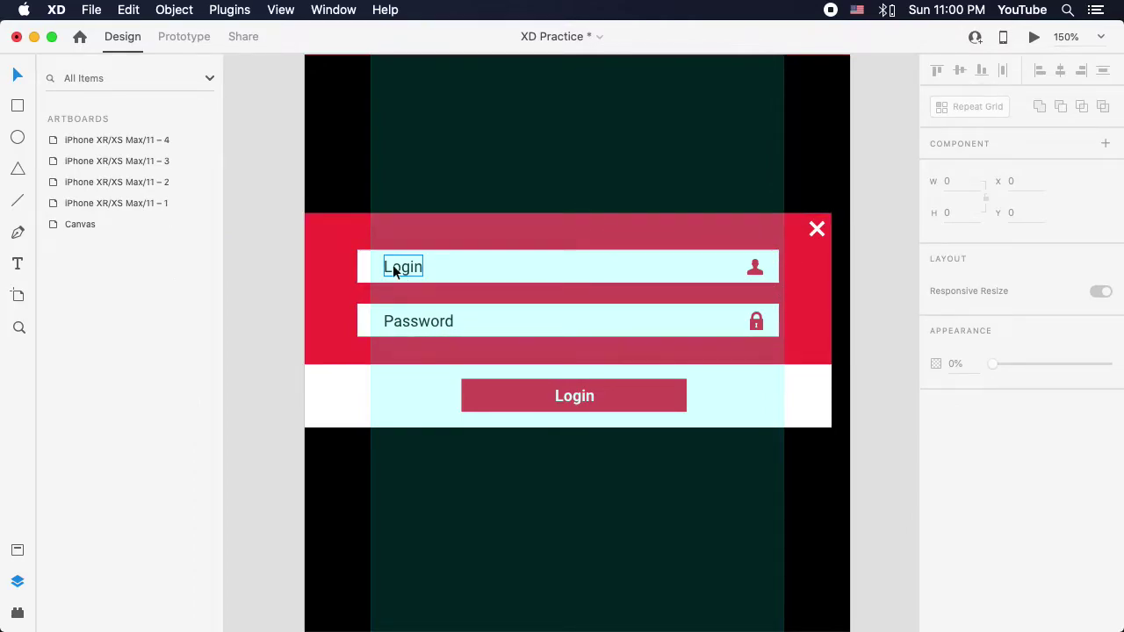
{"action": "left_click", "coordinate": [753, 276], "text": "shift"}
{"action": "left_click", "coordinate": [705, 269], "text": "shift"}
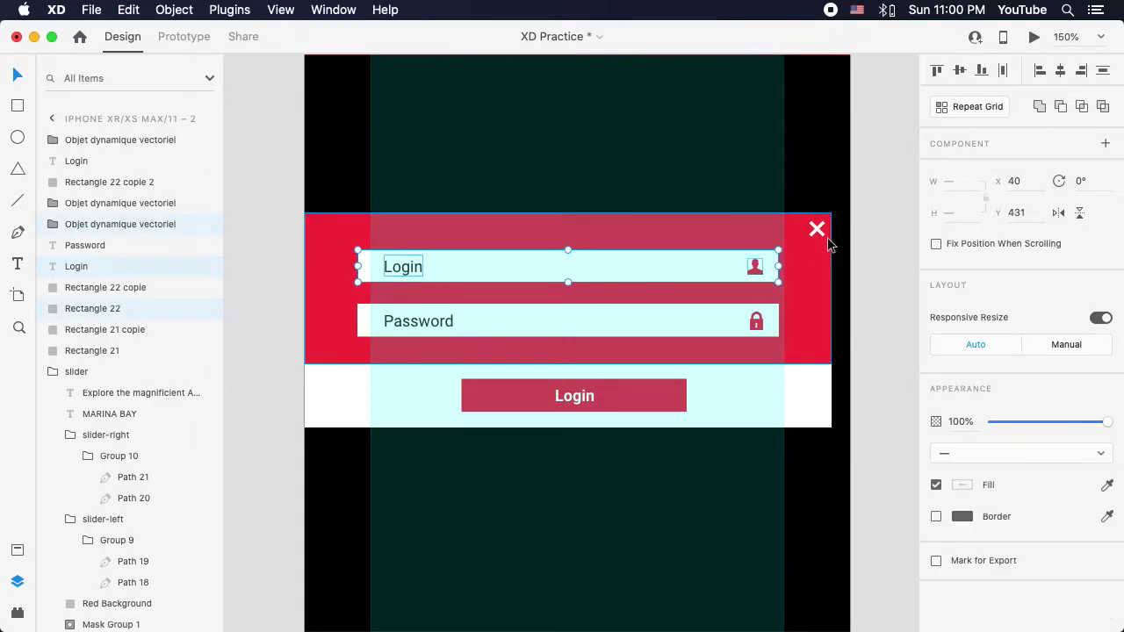
{"action": "key", "text": "super+g"}
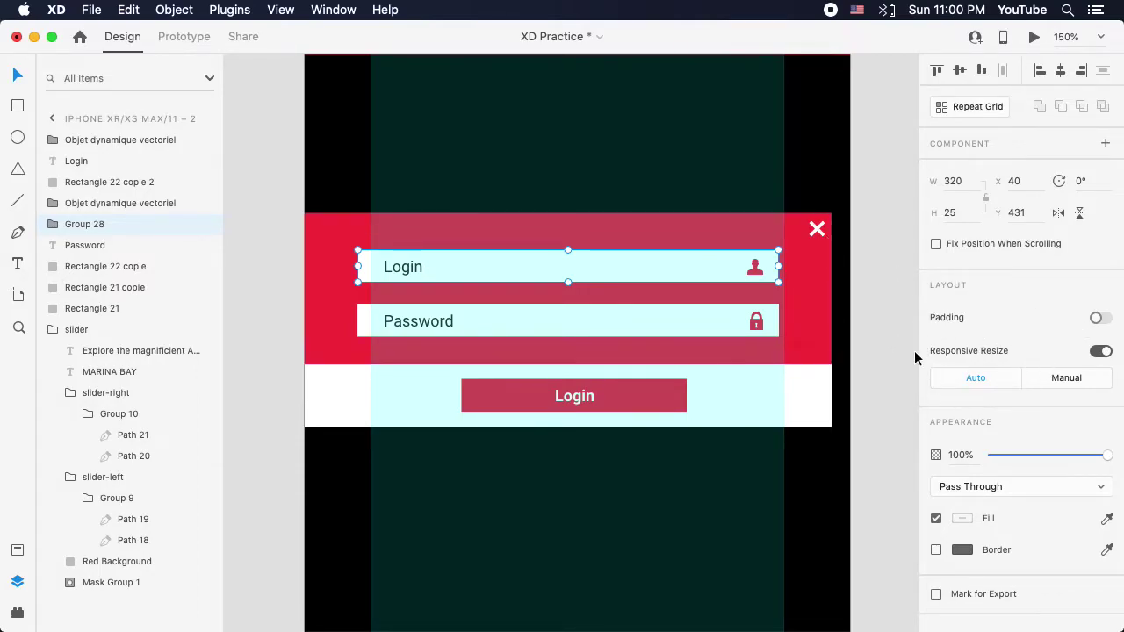
Step: Group the Password label, lock icon and white rectangle of the password field
{"action": "left_click", "coordinate": [416, 322]}
{"action": "left_click", "coordinate": [534, 321], "text": "shift"}
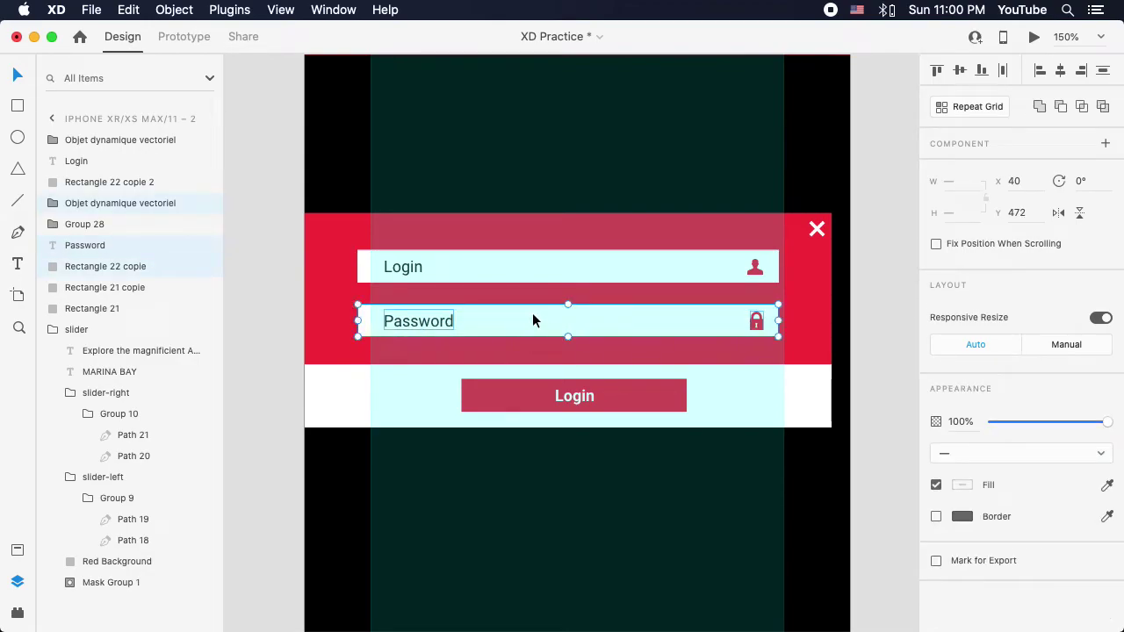
{"action": "key", "text": "super+g"}
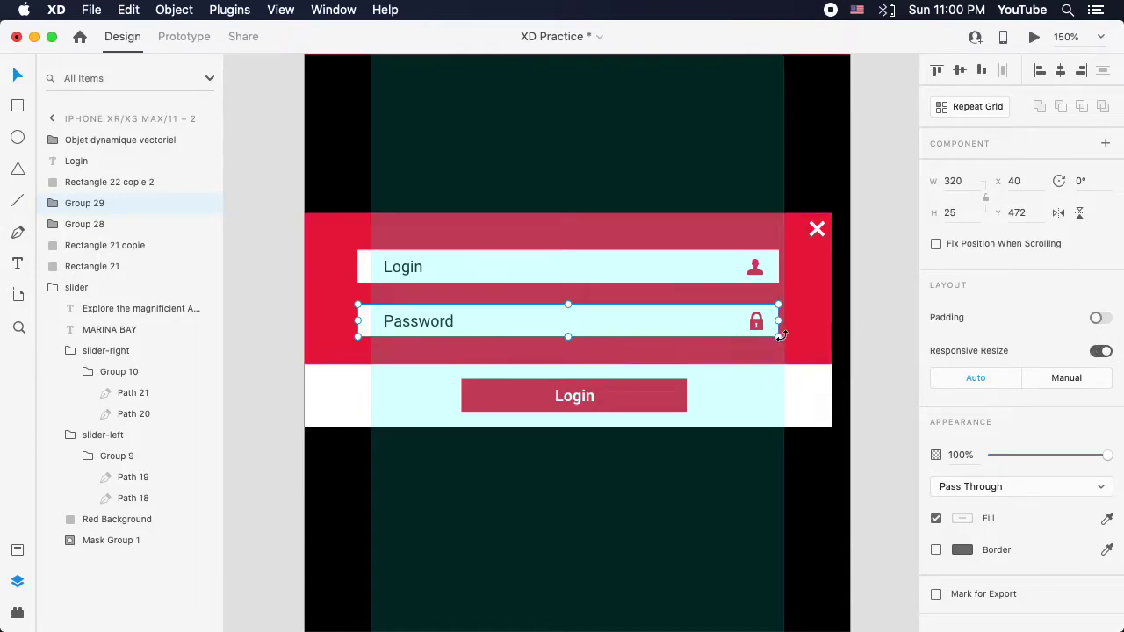
Step: Test the Password field group's resizing by narrowing it from each side in turn, undoing each change
{"action": "left_click_drag", "start_coordinate": [777, 322], "coordinate": [686, 326]}
{"action": "key", "text": "super+z"}
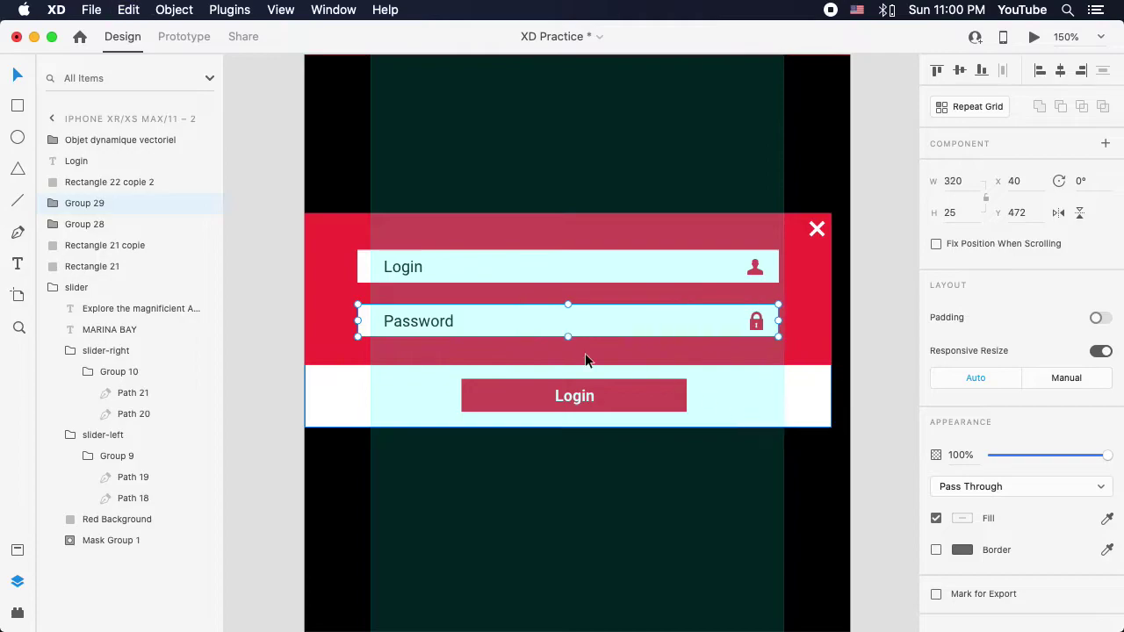
{"action": "left_click_drag", "start_coordinate": [358, 321], "coordinate": [550, 320]}
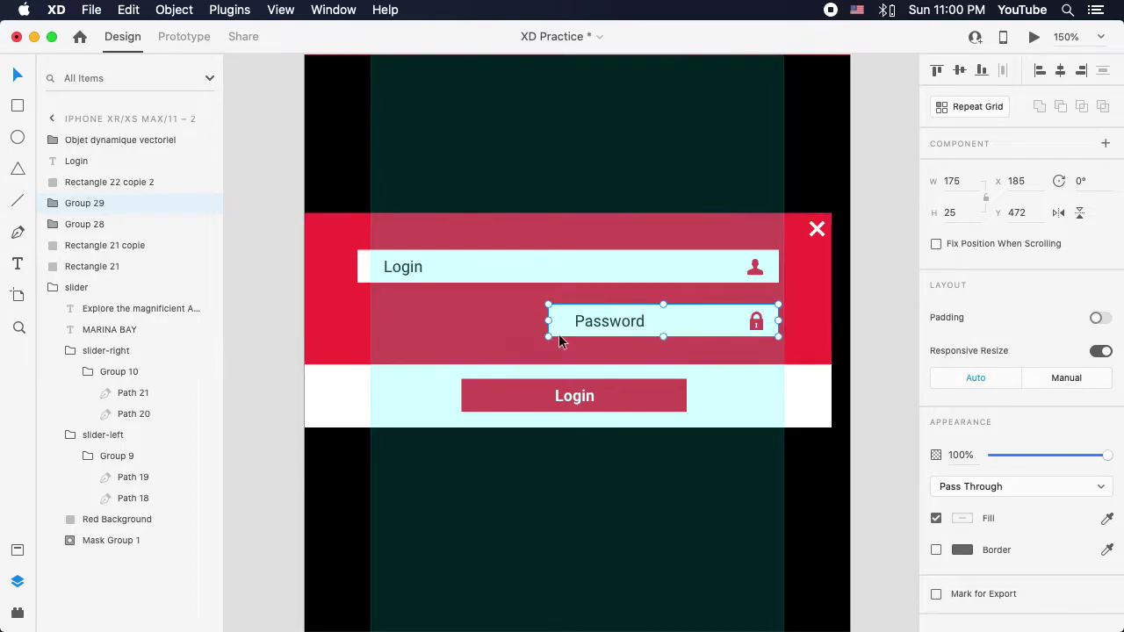
{"action": "key", "text": "super+z"}
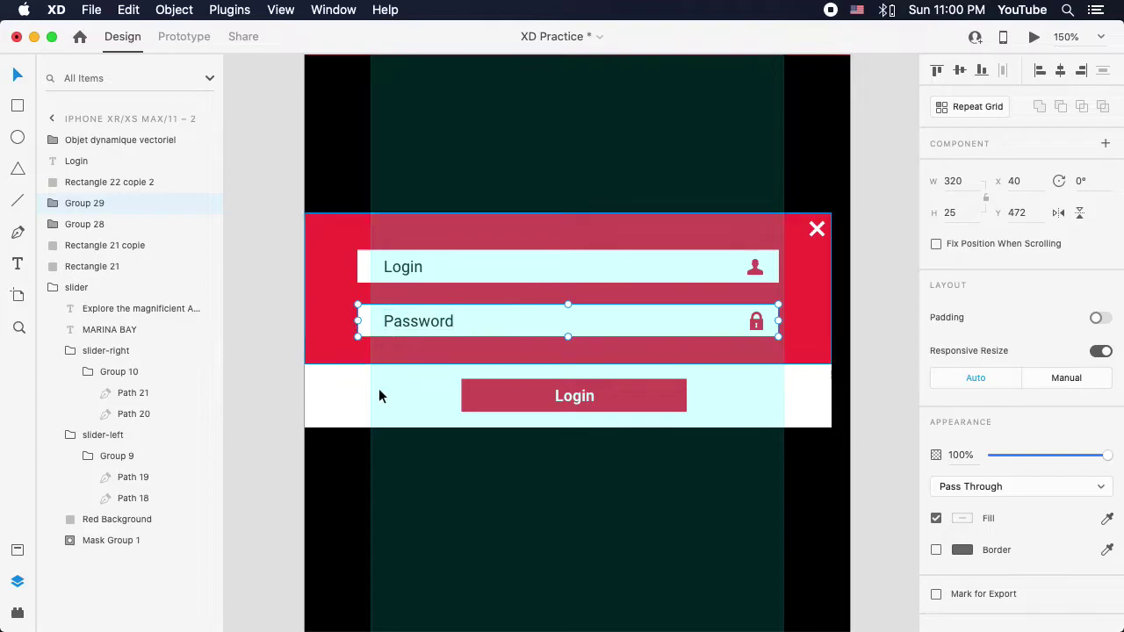
Step: Test shrinking the Password field group from its lower corner, undoing the change
{"action": "left_click_drag", "start_coordinate": [779, 338], "coordinate": [522, 349]}
{"action": "key", "text": "ctrl+z"}
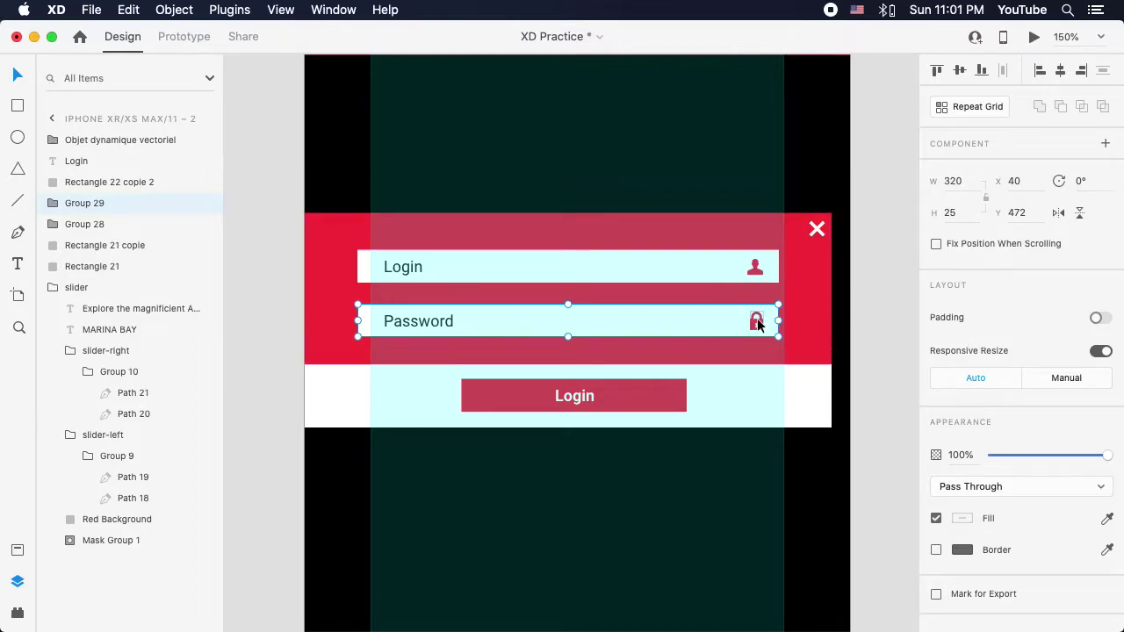
Step: Set the responsive resize of the lock icon and the Password label to manual inside the password field group
{"action": "double_click", "coordinate": [756, 322]}
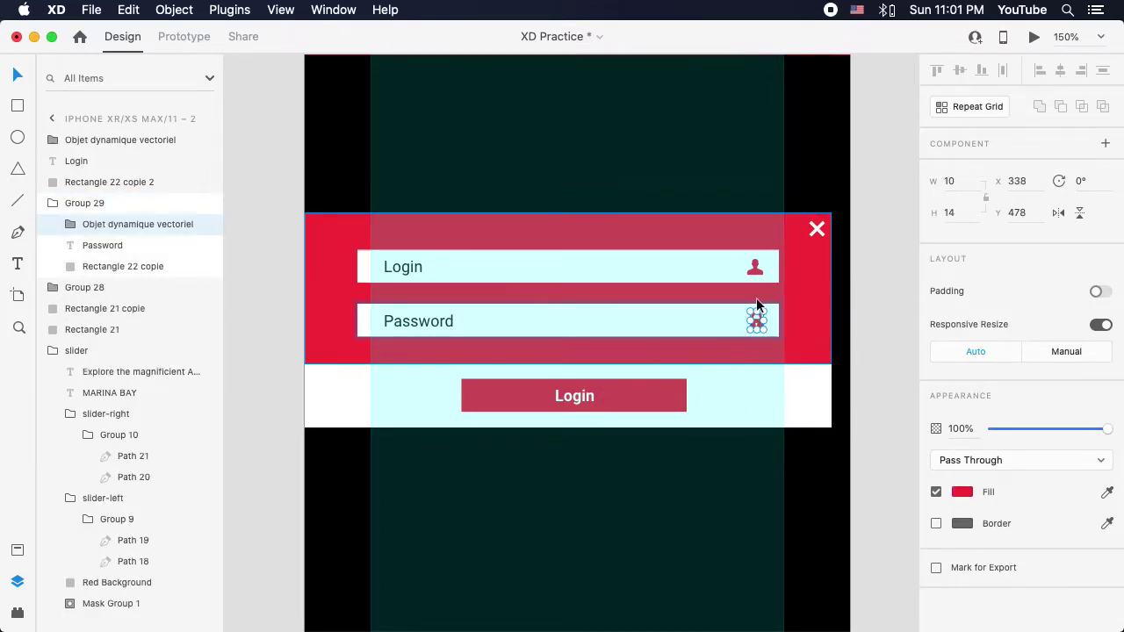
{"action": "left_click", "coordinate": [1064, 351]}
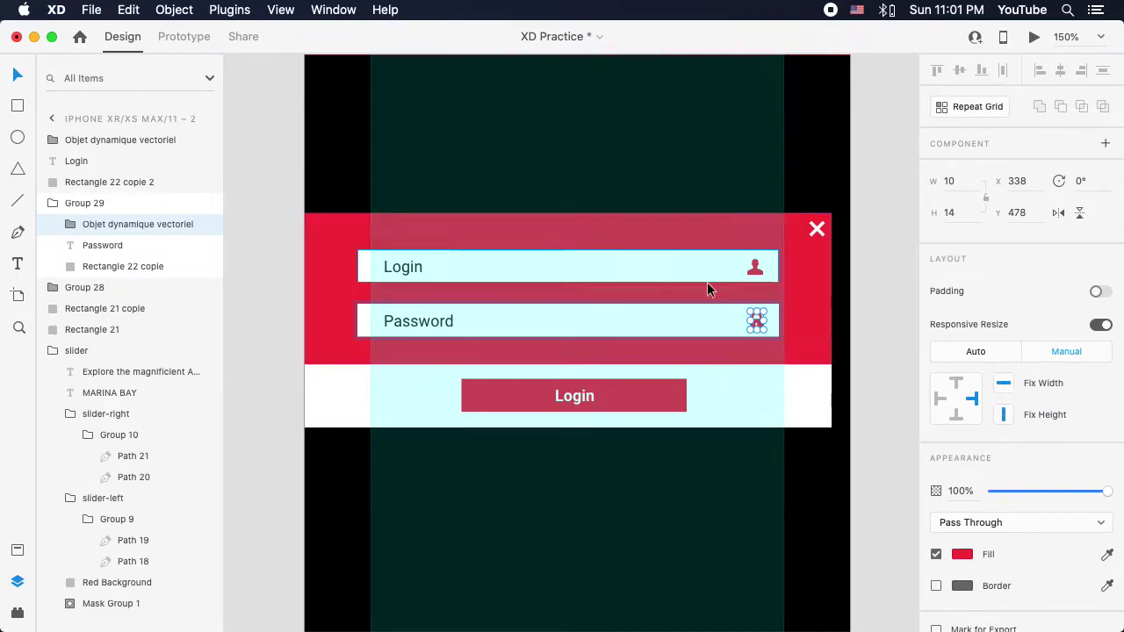
{"action": "left_click", "coordinate": [974, 397]}
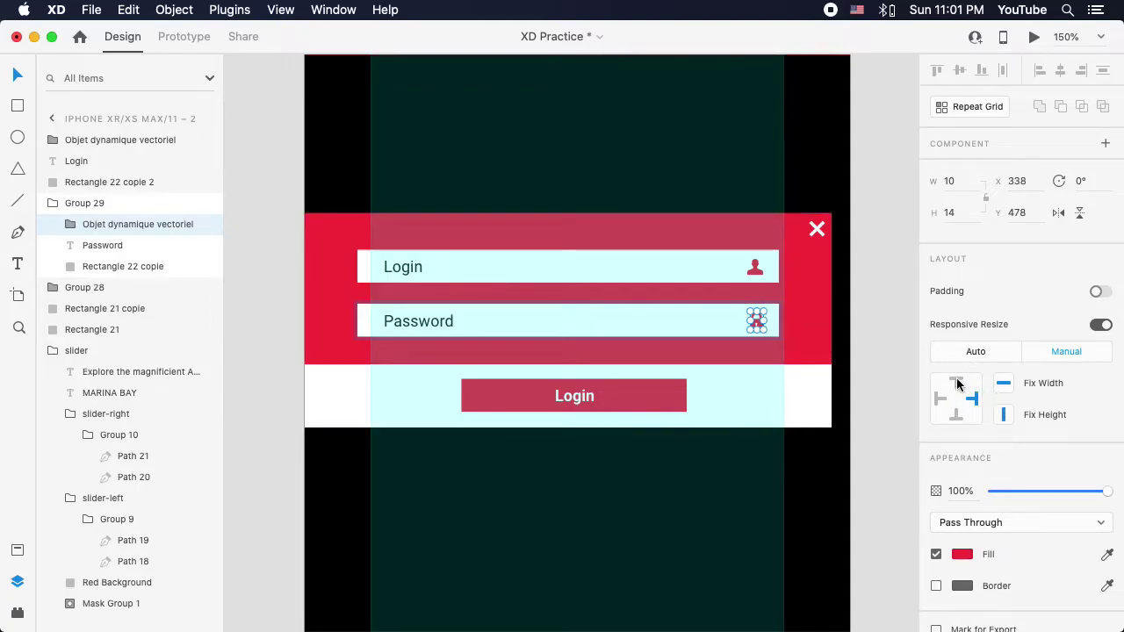
{"action": "left_click", "coordinate": [404, 325]}
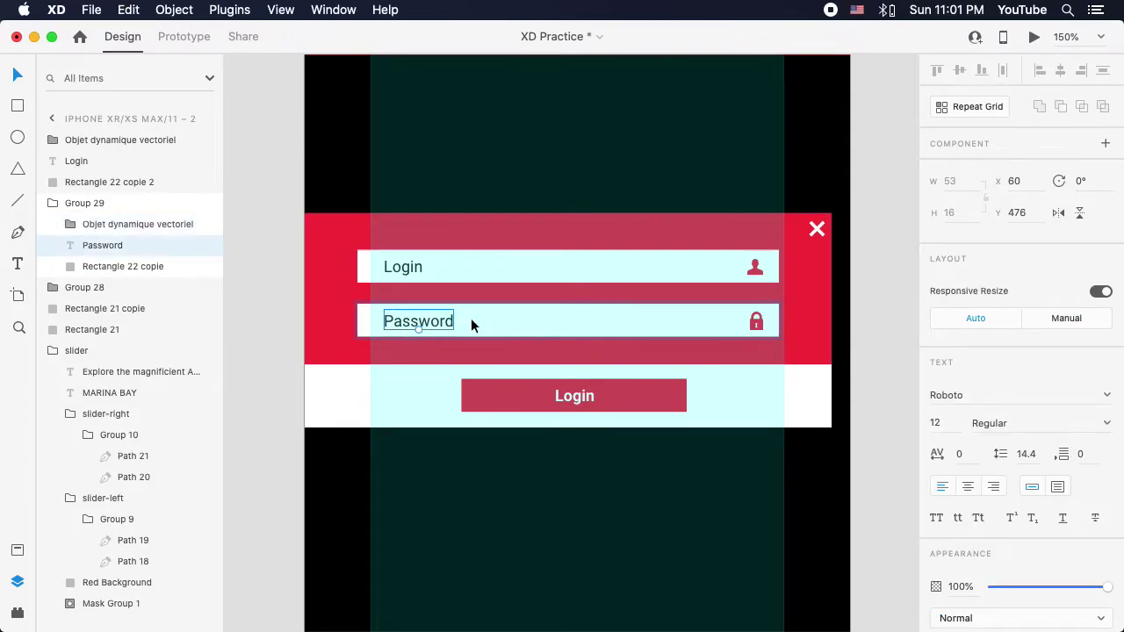
{"action": "left_click", "coordinate": [1071, 318]}
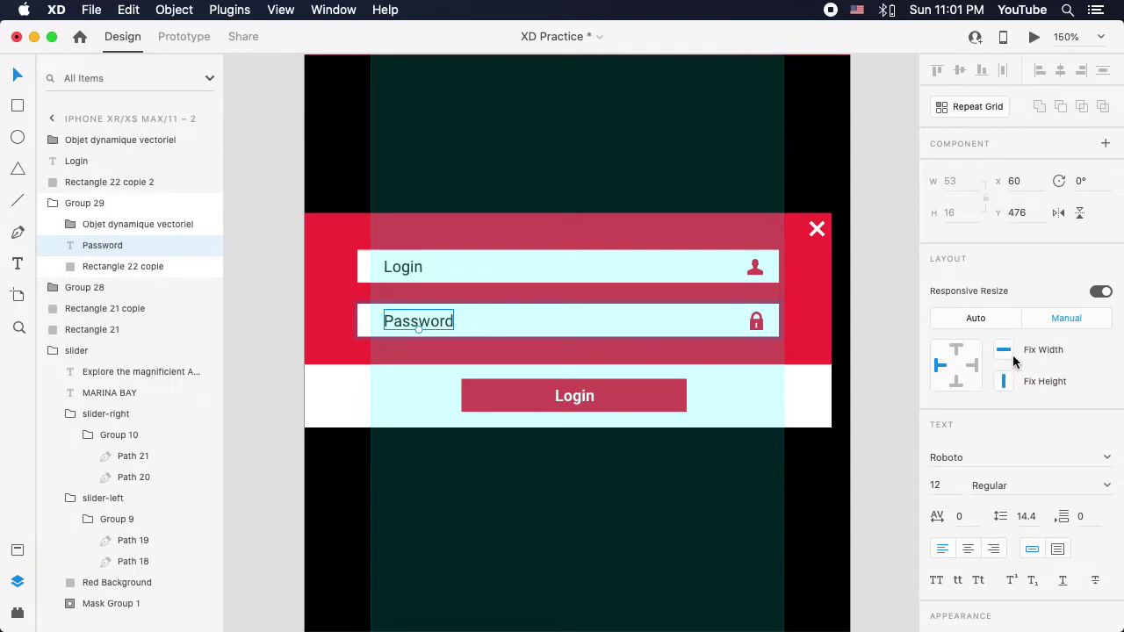
Step: Test the Password field group's resizing by narrowing it and stretching its height, and undo back past the label's resize setting
{"action": "left_click", "coordinate": [875, 354]}
{"action": "left_click", "coordinate": [669, 319]}
{"action": "left_click_drag", "start_coordinate": [778, 336], "coordinate": [448, 378]}
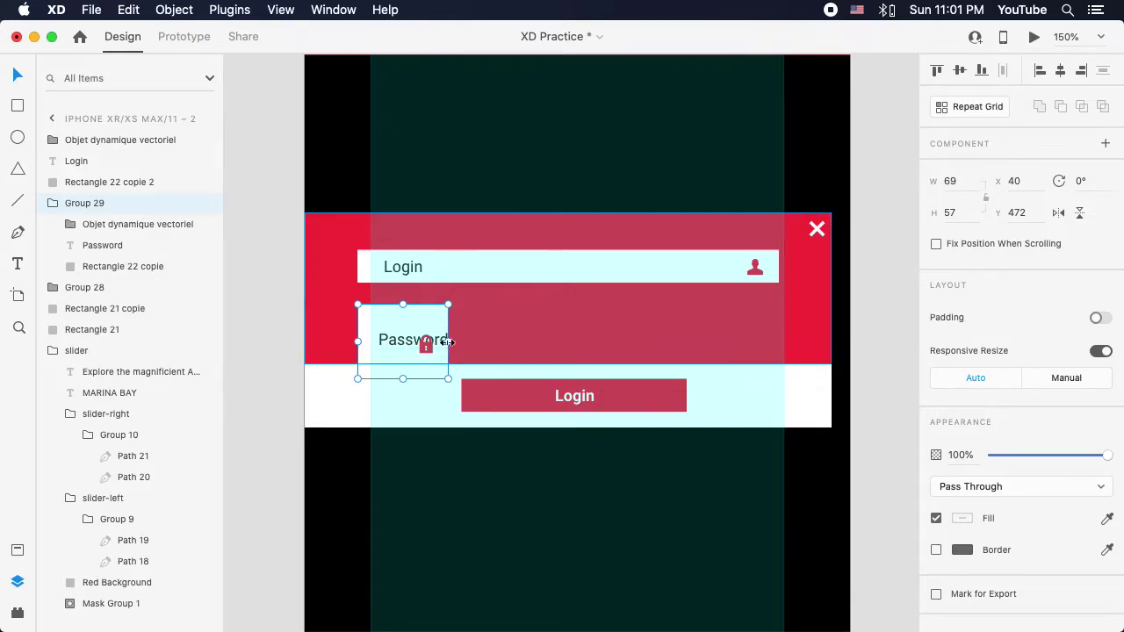
{"action": "left_click_drag", "start_coordinate": [403, 379], "coordinate": [403, 497]}
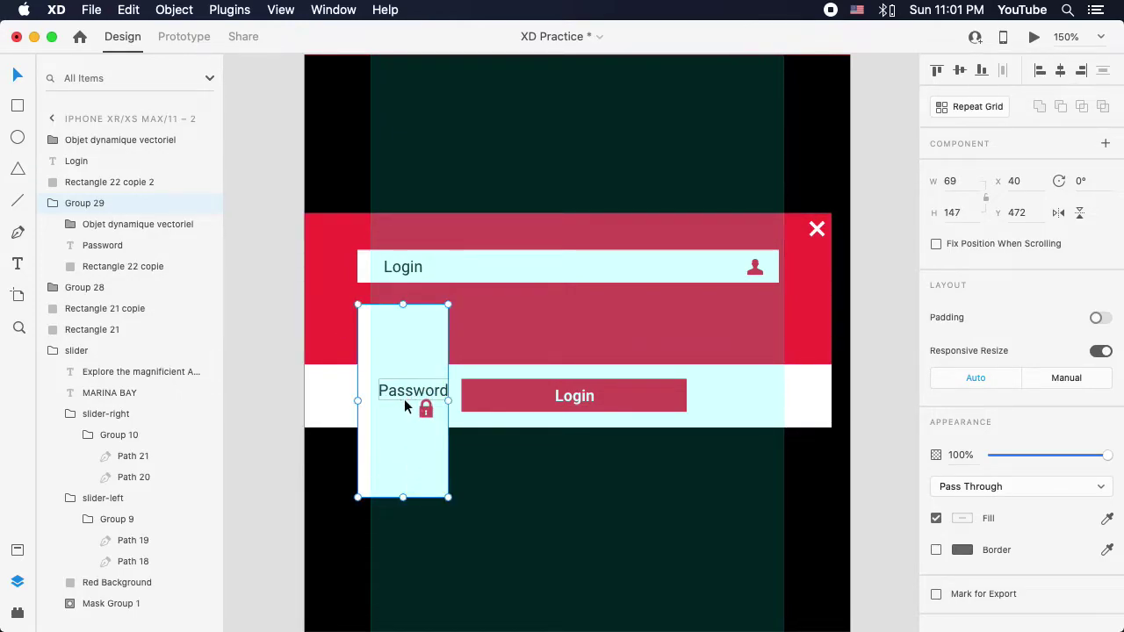
{"action": "key", "text": "super+z"}
{"action": "key", "text": "super+z"}
{"action": "key", "text": "super+z"}
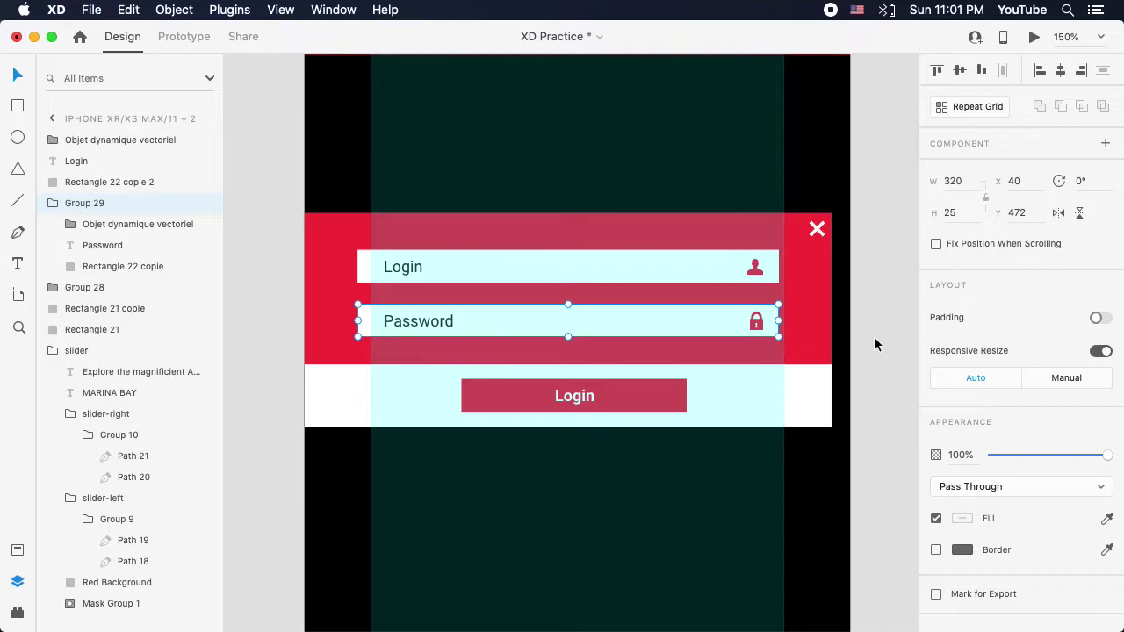
Step: Ungroup the Password field into its label, lock icon and white rectangle
{"action": "key", "text": "Return"}
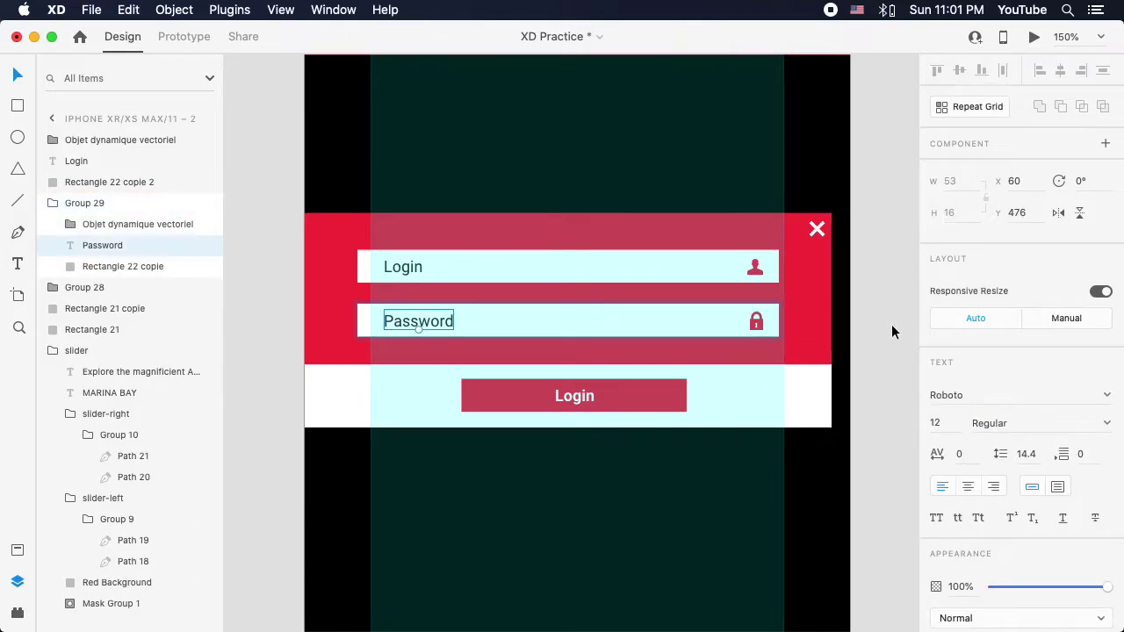
{"action": "left_click", "coordinate": [788, 327]}
{"action": "key", "text": "super+shift+g"}
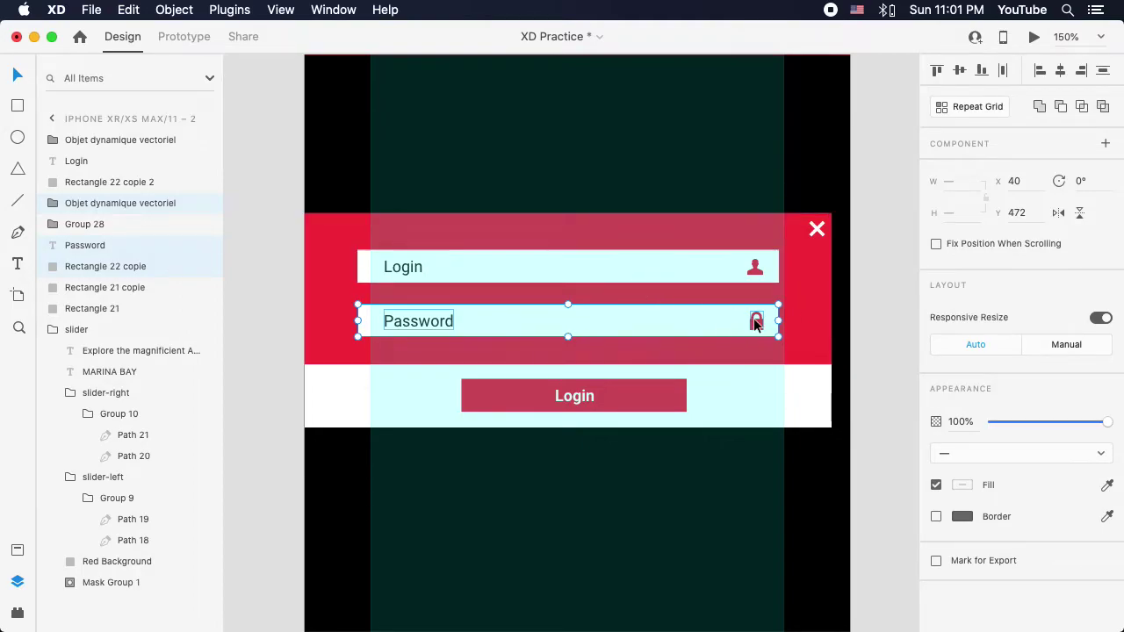
Step: Test resizing only the white rectangle of the password field in height and width, undoing both changes
{"action": "left_click", "coordinate": [837, 324]}
{"action": "left_click", "coordinate": [492, 318]}
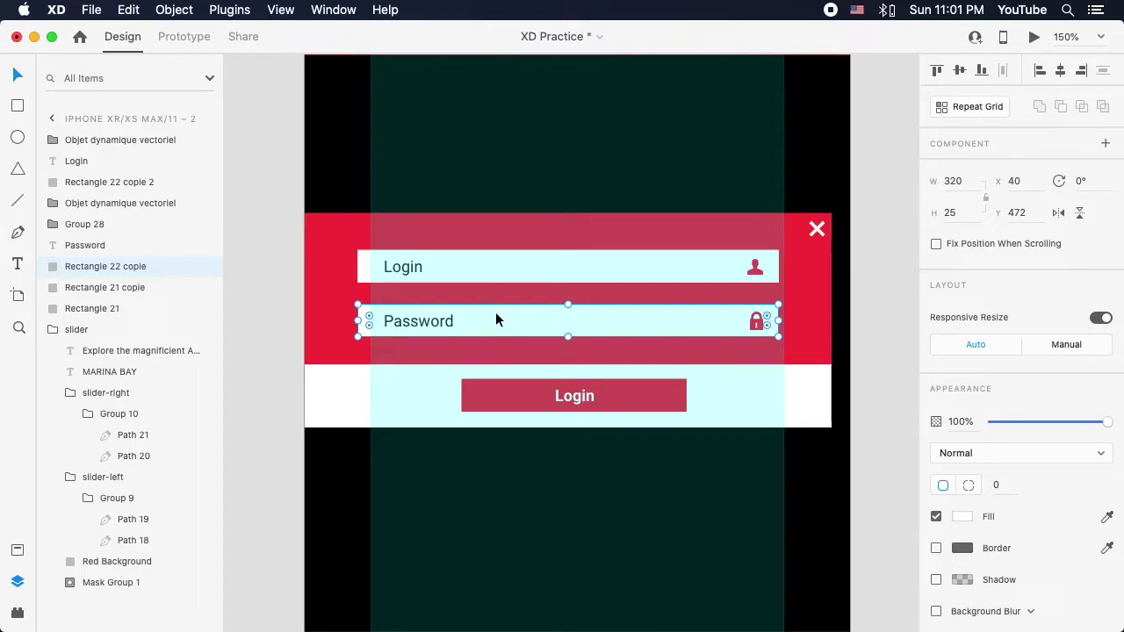
{"action": "left_click_drag", "start_coordinate": [568, 336], "coordinate": [604, 377]}
{"action": "key", "text": "super+z"}
{"action": "left_click_drag", "start_coordinate": [778, 322], "coordinate": [702, 322]}
{"action": "key", "text": "super+z"}
Step: Regroup the Password label, lock icon and white rectangle of the password field
{"action": "left_click", "coordinate": [905, 327]}
{"action": "left_click", "coordinate": [748, 319]}
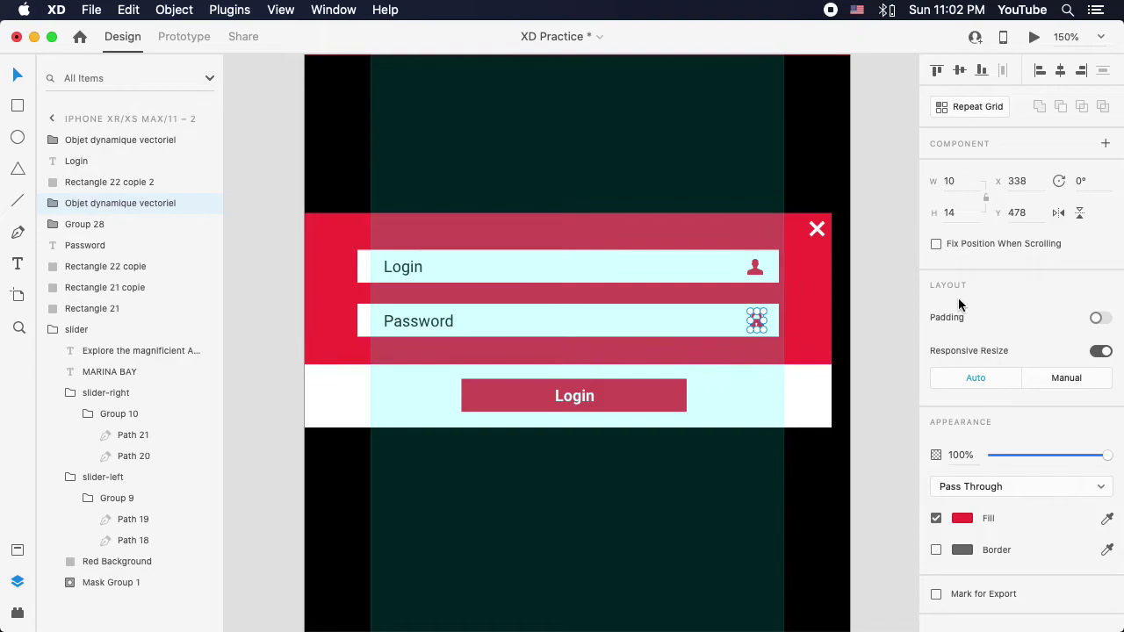
{"action": "left_click", "coordinate": [887, 308]}
{"action": "left_click", "coordinate": [736, 325]}
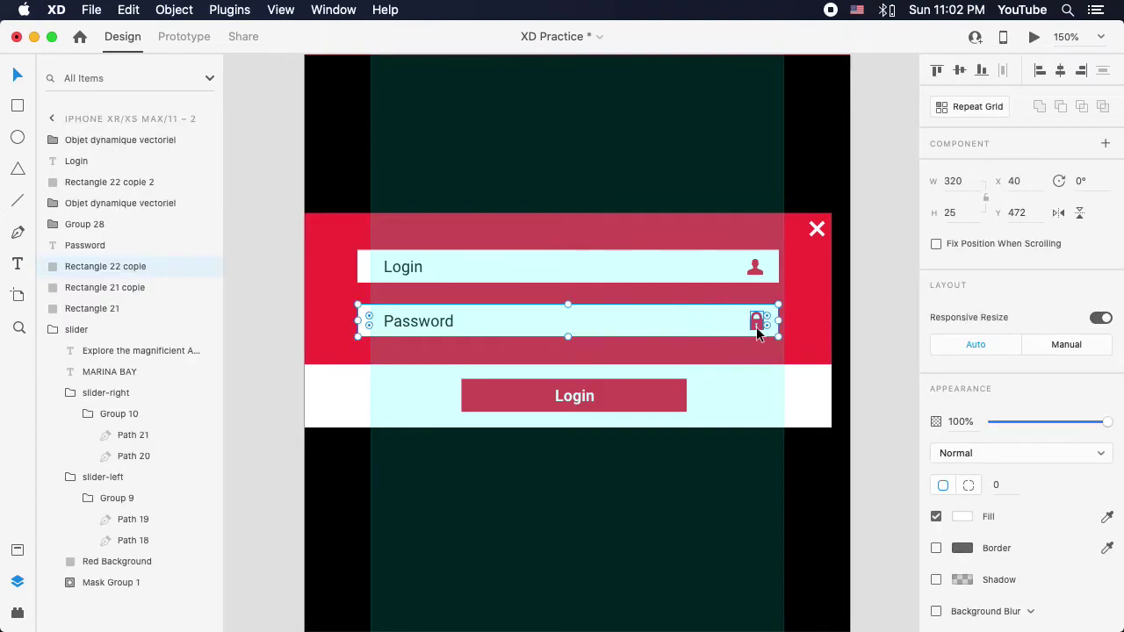
{"action": "left_click", "coordinate": [755, 327], "text": "shift"}
{"action": "left_click", "coordinate": [401, 319], "text": "shift"}
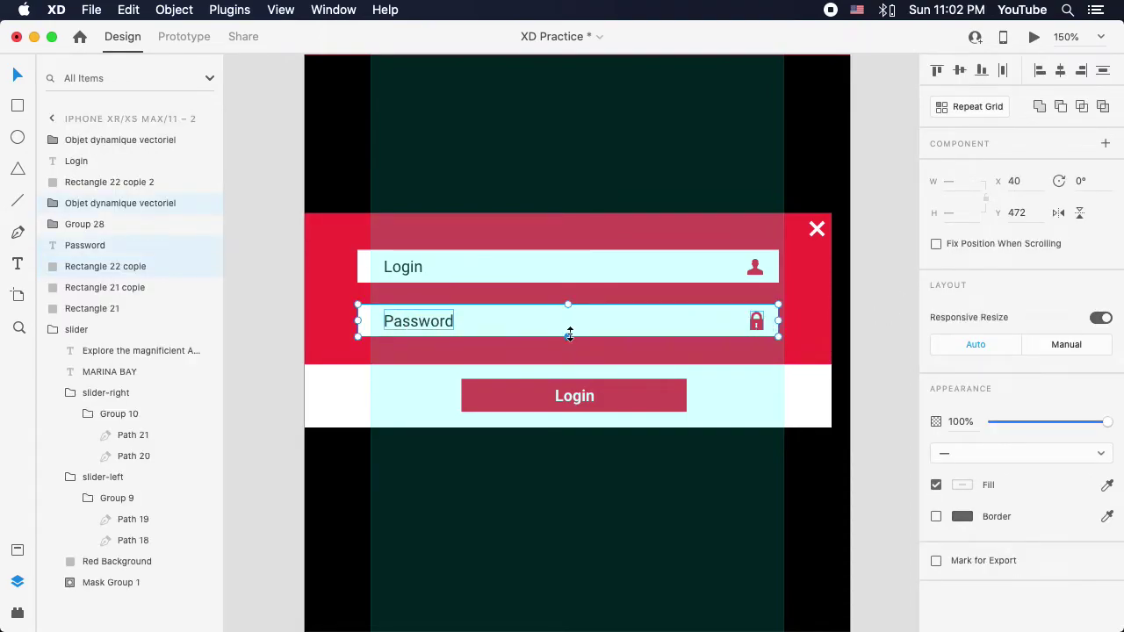
{"action": "key", "text": "super+g"}
Step: Test the resizing of the Login field group and the Password field group, undoing each change
{"action": "left_click", "coordinate": [391, 262]}
{"action": "left_click_drag", "start_coordinate": [778, 266], "coordinate": [627, 266]}
{"action": "key", "text": "super+z"}
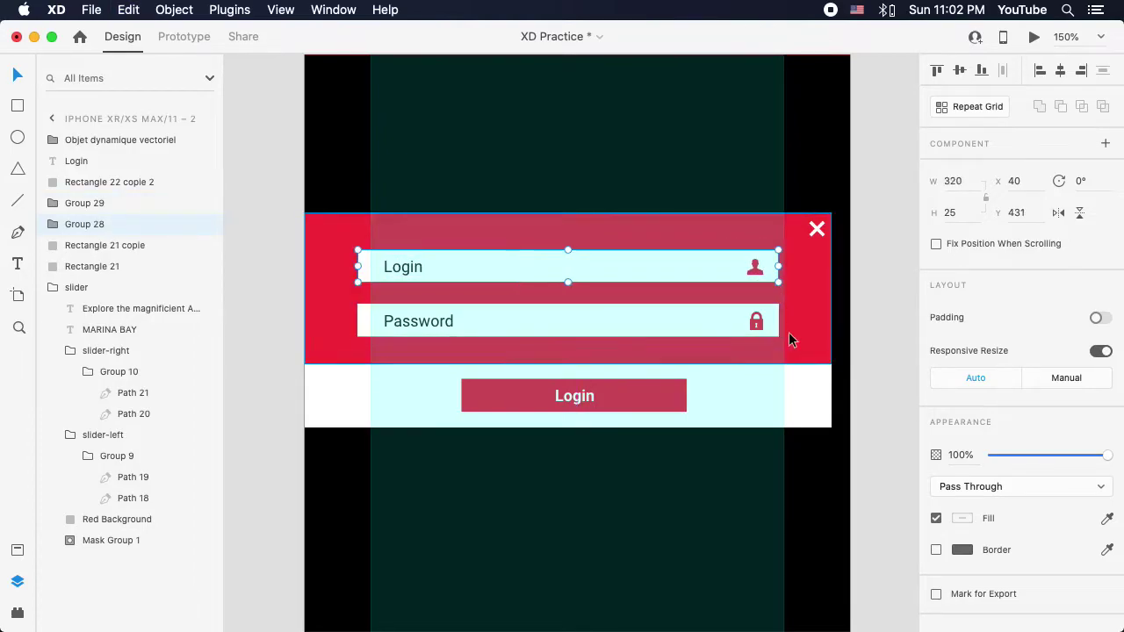
{"action": "left_click", "coordinate": [774, 330]}
{"action": "left_click_drag", "start_coordinate": [778, 321], "coordinate": [641, 324]}
{"action": "key", "text": "super+z"}
{"action": "left_click_drag", "start_coordinate": [778, 336], "coordinate": [712, 396]}
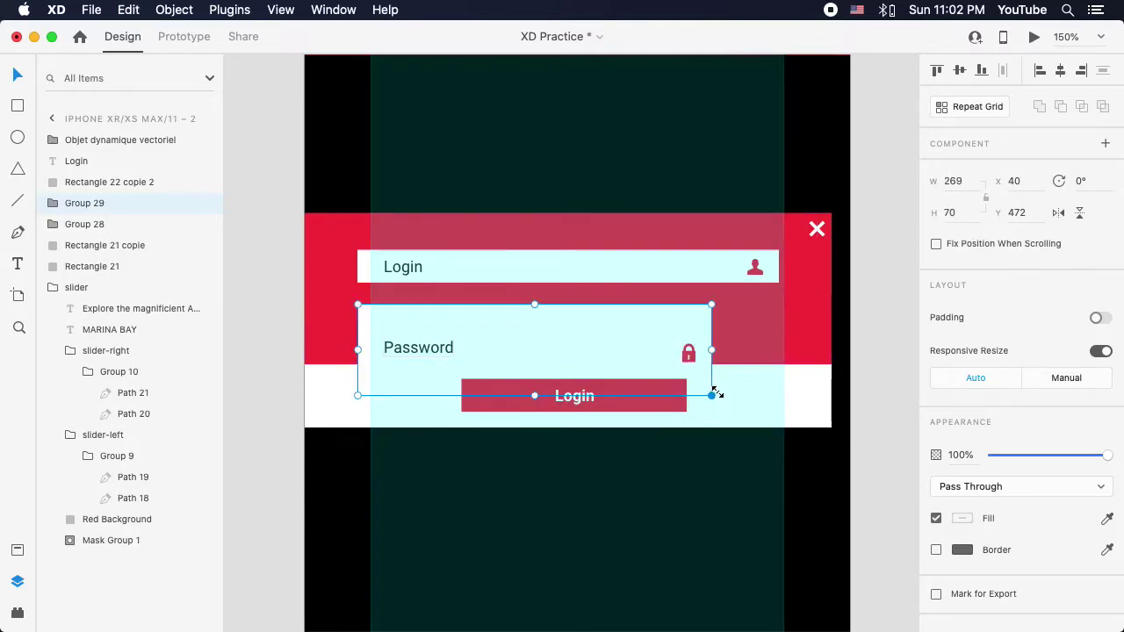
{"action": "key", "text": "super+z"}
Step: Move the Password field group up 4 px, closer to the Login field group
{"action": "left_click", "coordinate": [853, 309]}
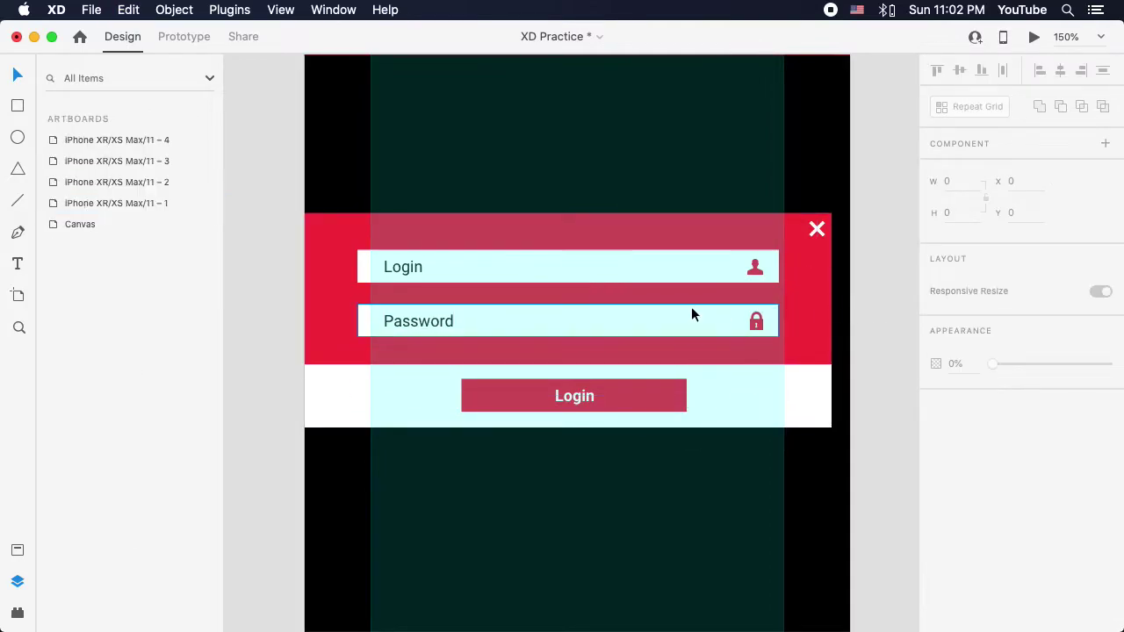
{"action": "left_click", "coordinate": [437, 263]}
{"action": "left_click", "coordinate": [531, 319], "text": "shift"}
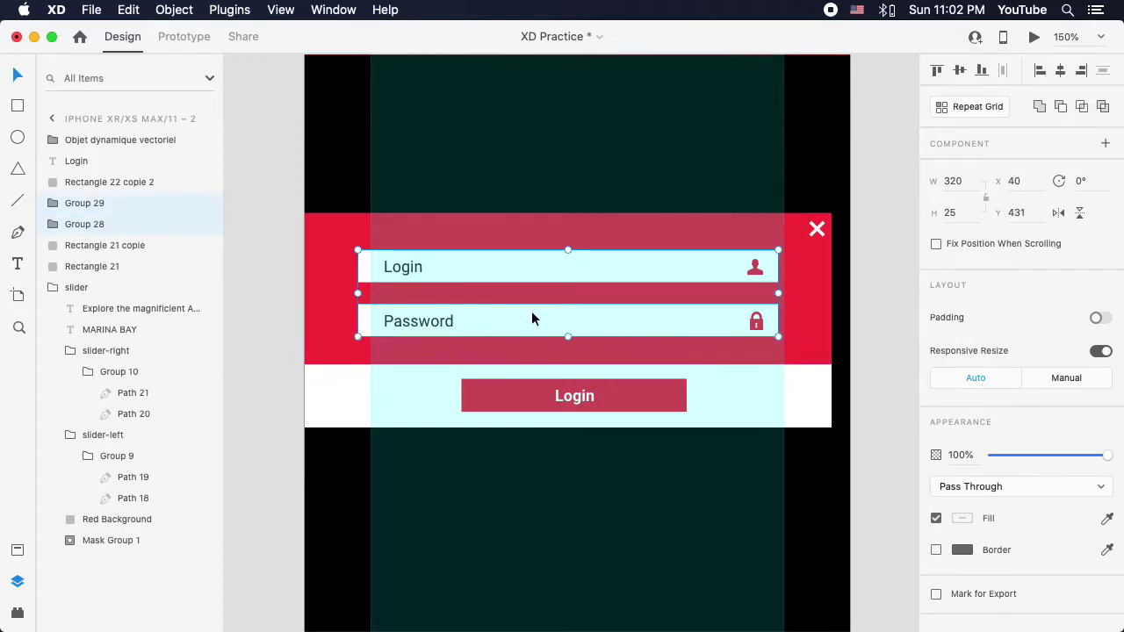
{"action": "left_click", "coordinate": [841, 292]}
{"action": "left_click", "coordinate": [715, 318]}
{"action": "key", "text": "Up"}
{"action": "key", "text": "Up"}
{"action": "key", "text": "Up"}
{"action": "key", "text": "Up"}
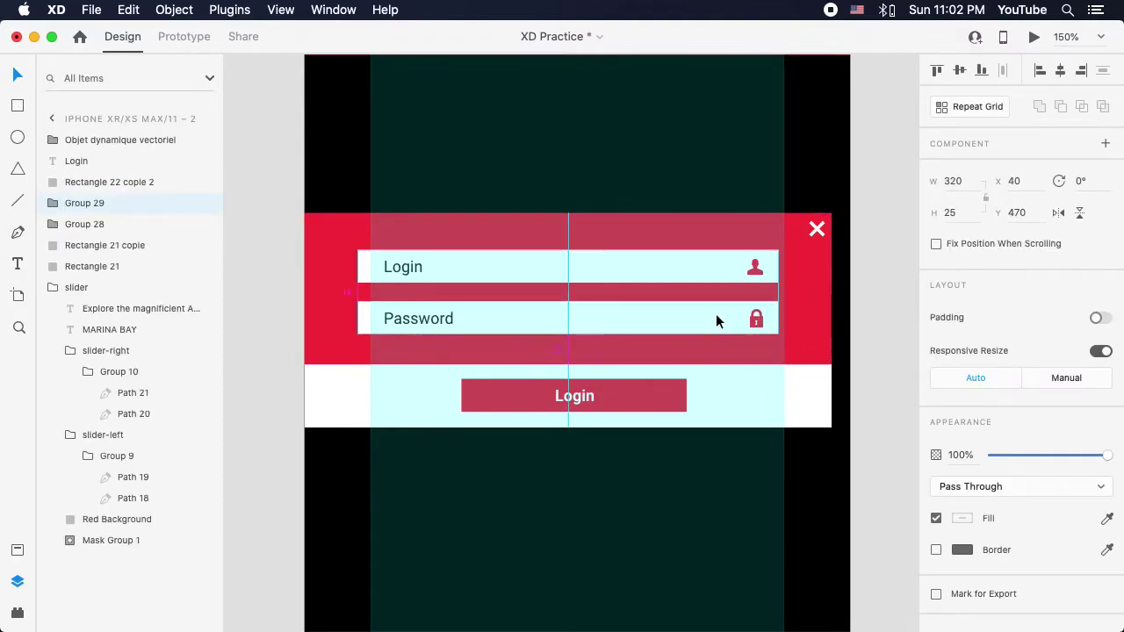
Step: Group the Login and Password field groups together and move the combined group up to Y 430
{"action": "left_click", "coordinate": [533, 259], "text": "shift"}
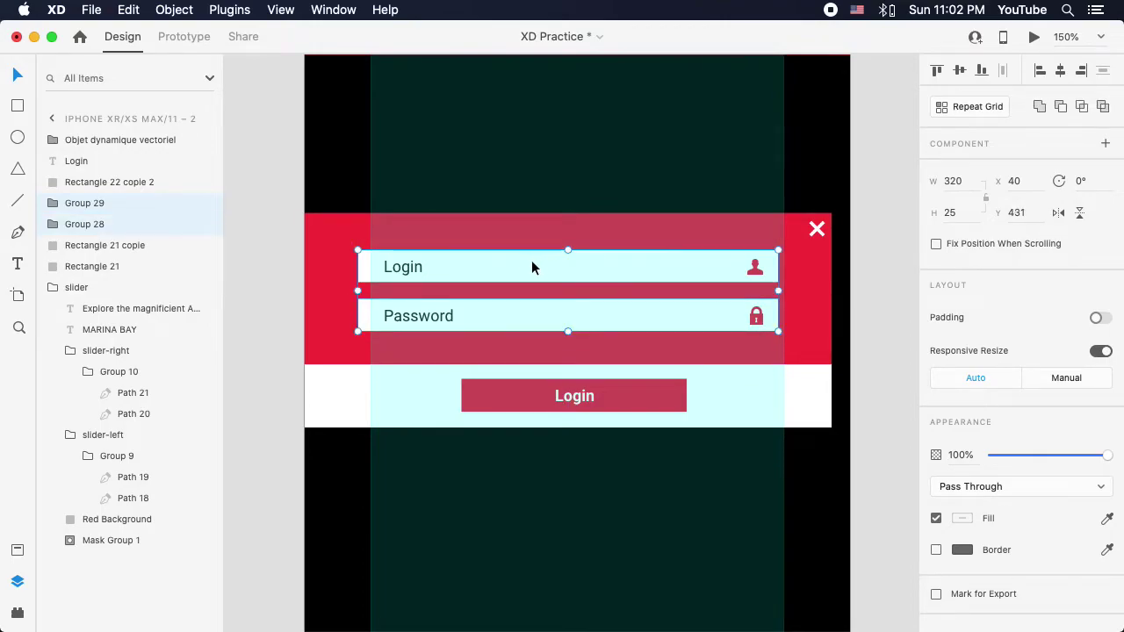
{"action": "key", "text": "super+g"}
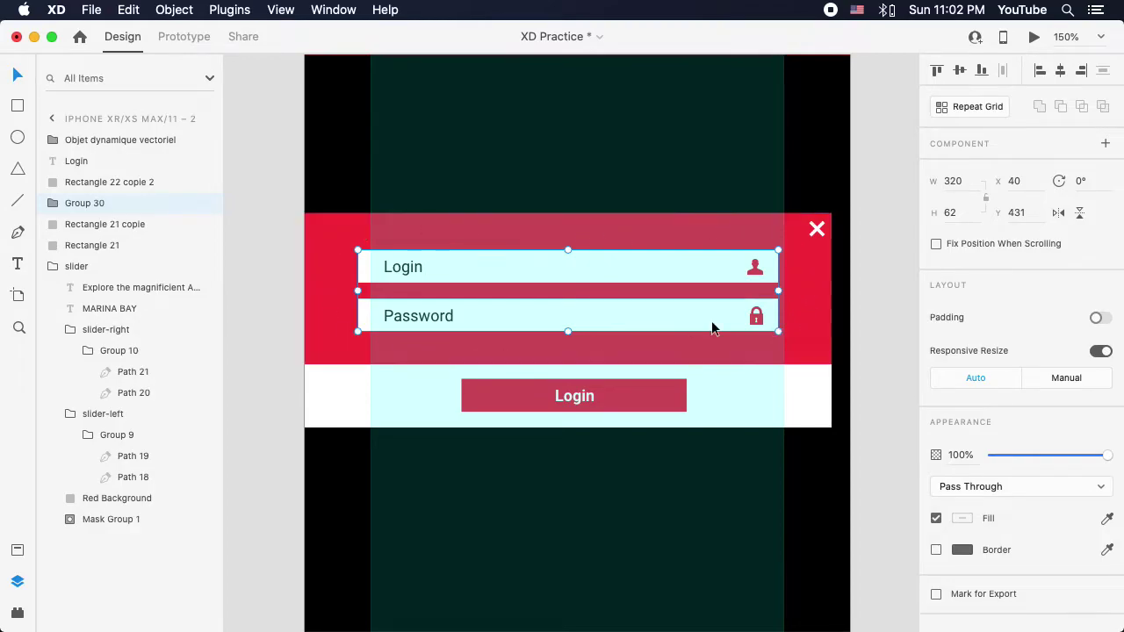
{"action": "left_click_drag", "start_coordinate": [774, 331], "coordinate": [642, 339]}
{"action": "key", "text": "super+z"}
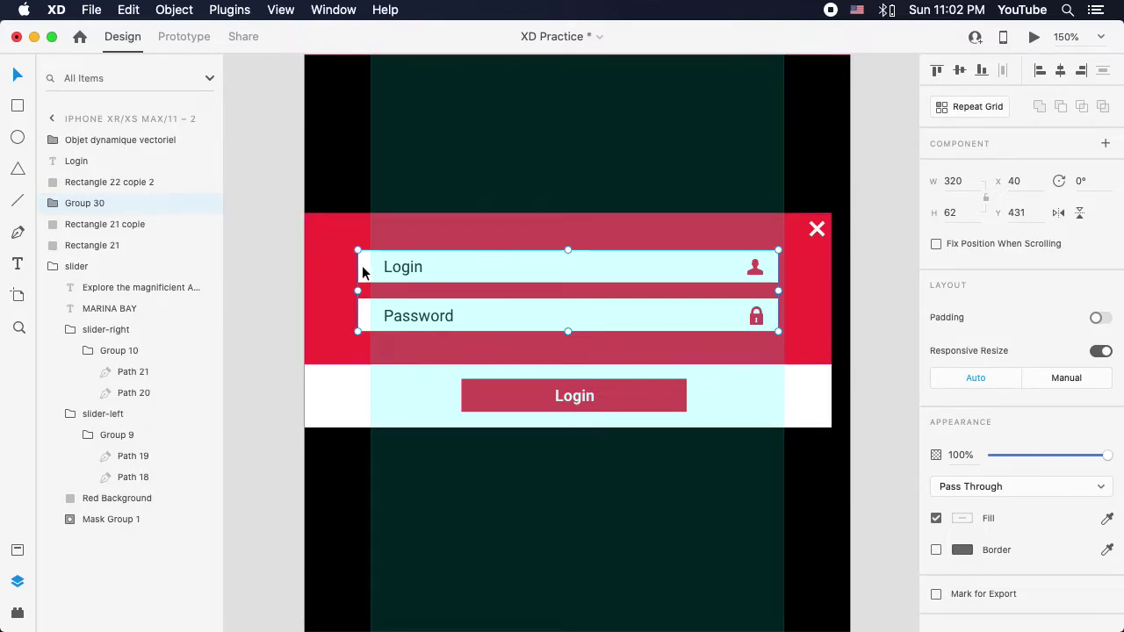
{"action": "mouse_move", "coordinate": [363, 267]}
{"action": "left_mouse_down"}
{"action": "mouse_move", "coordinate": [346, 260]}
{"action": "mouse_move", "coordinate": [364, 261]}
{"action": "mouse_move", "coordinate": [360, 270]}
{"action": "left_mouse_up"}
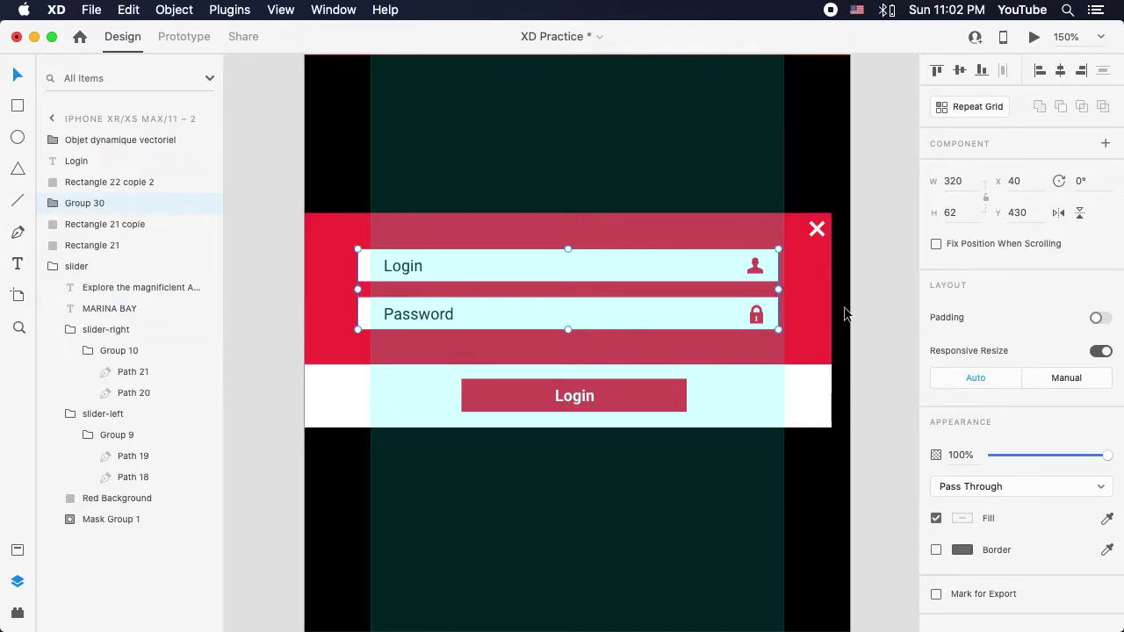
Step: Group the white close icon, the combined input fields group and the red background rectangle
{"action": "left_click", "coordinate": [330, 230], "text": "shift"}
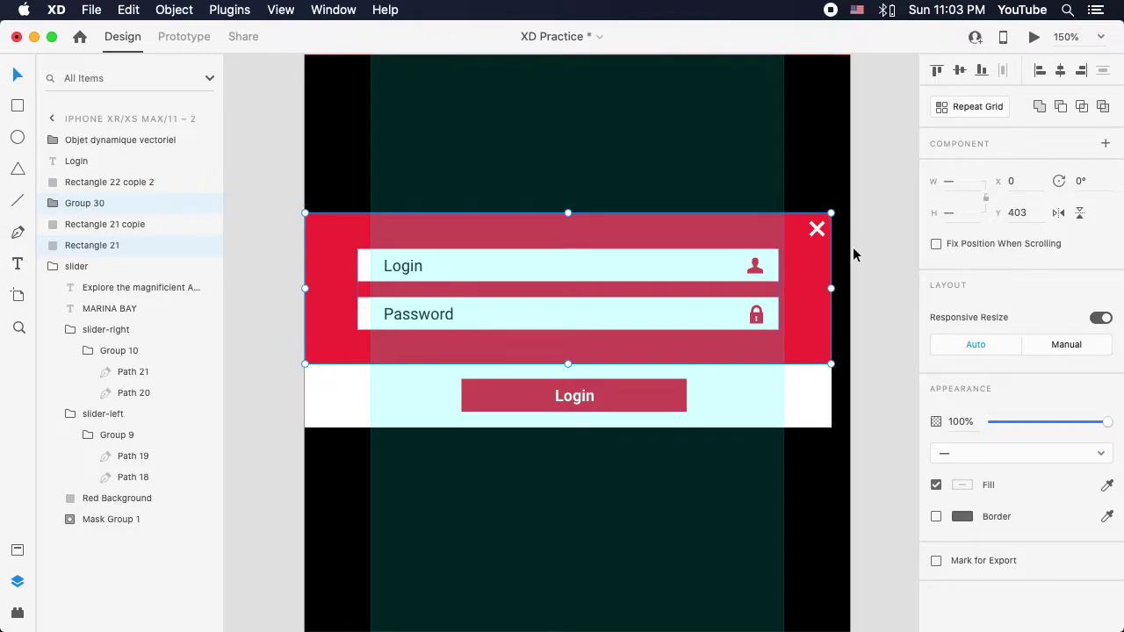
{"action": "left_click", "coordinate": [875, 231]}
{"action": "left_click", "coordinate": [818, 235]}
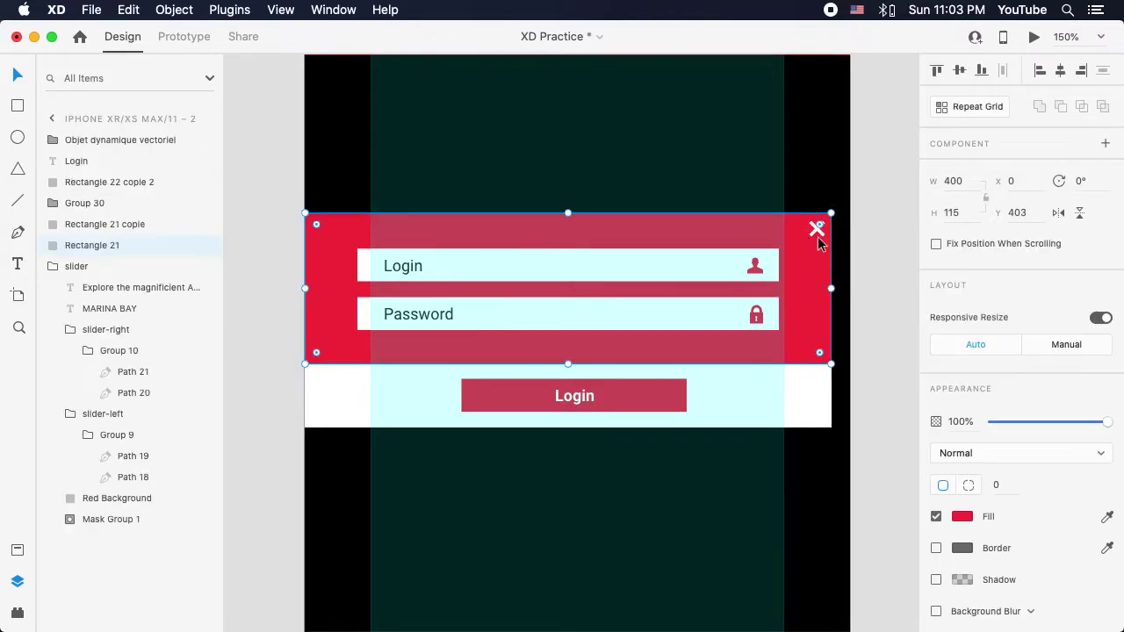
{"action": "left_click", "coordinate": [817, 233]}
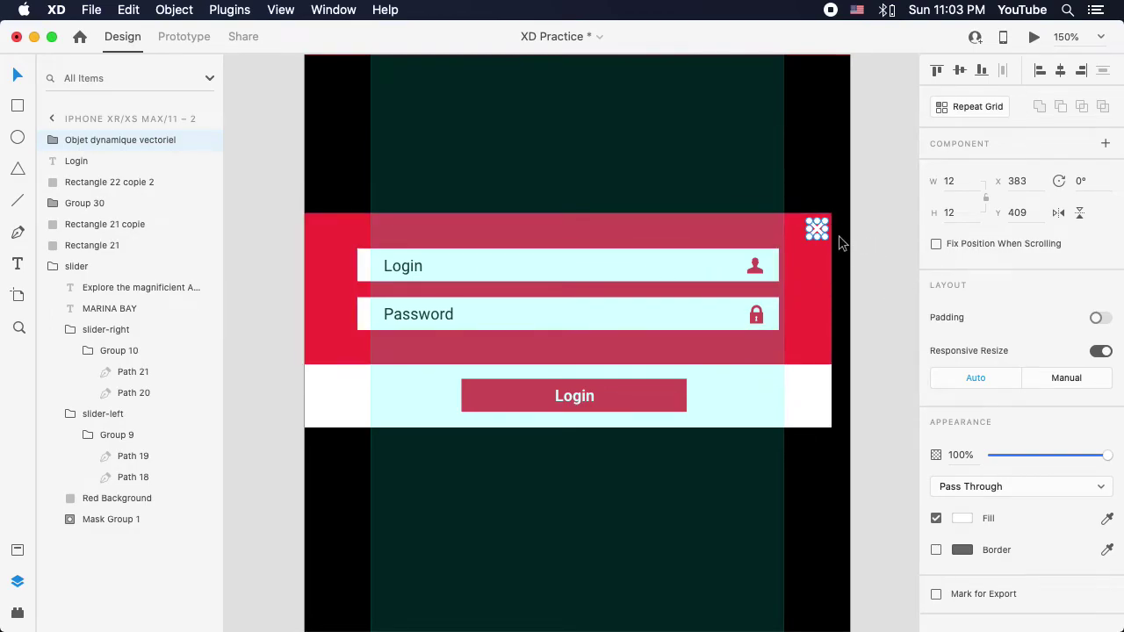
{"action": "left_click", "coordinate": [361, 258], "text": "shift"}
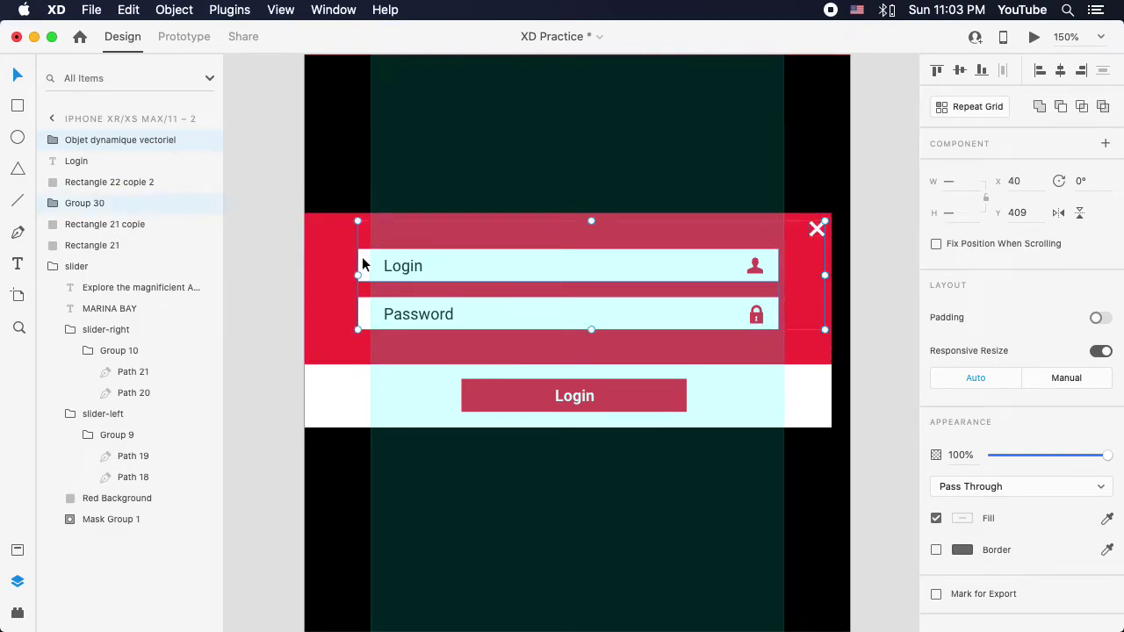
{"action": "left_click", "coordinate": [326, 289], "text": "shift"}
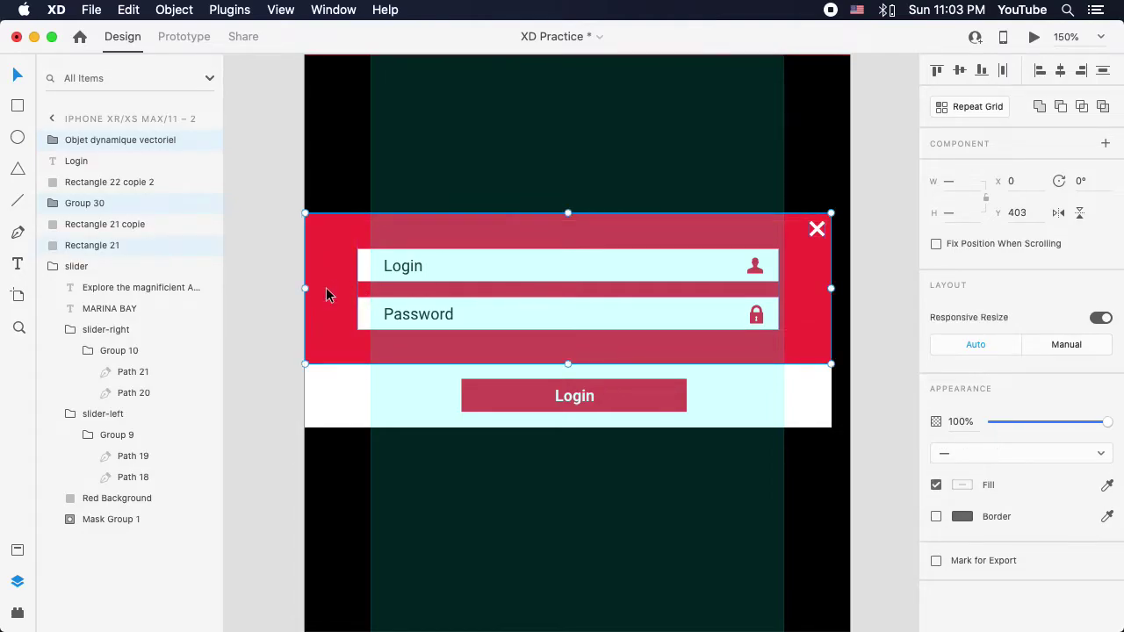
{"action": "key", "text": "super+g"}
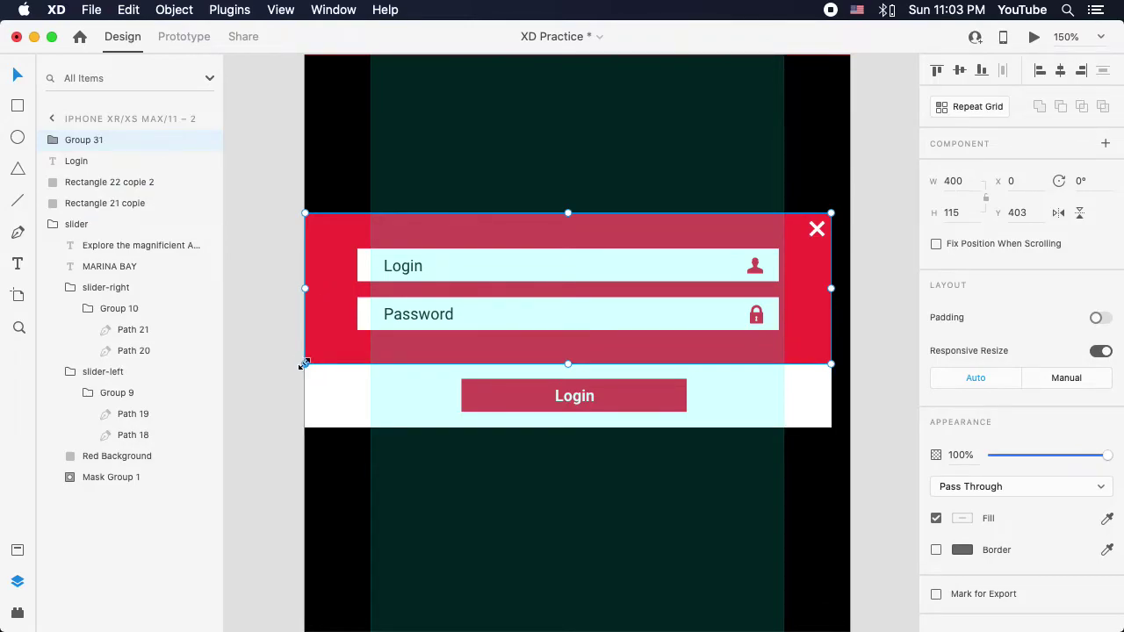
Step: Test the resizing of the red login panel group from its corners, undoing the changes
{"action": "left_click_drag", "start_coordinate": [304, 363], "coordinate": [527, 458]}
{"action": "left_click_drag", "start_coordinate": [747, 396], "coordinate": [558, 355]}
{"action": "key", "text": "super+z"}
{"action": "left_click_drag", "start_coordinate": [783, 459], "coordinate": [687, 443]}
{"action": "mouse_move", "coordinate": [821, 364]}
{"action": "left_mouse_down"}
{"action": "mouse_move", "coordinate": [843, 441]}
{"action": "mouse_move", "coordinate": [717, 429]}
{"action": "mouse_move", "coordinate": [734, 281]}
{"action": "mouse_move", "coordinate": [737, 394]}
{"action": "mouse_move", "coordinate": [585, 394]}
{"action": "mouse_move", "coordinate": [799, 409]}
{"action": "mouse_move", "coordinate": [813, 341]}
{"action": "mouse_move", "coordinate": [817, 469]}
{"action": "mouse_move", "coordinate": [810, 364]}
{"action": "mouse_move", "coordinate": [817, 394]}
{"action": "mouse_move", "coordinate": [820, 363]}
{"action": "left_mouse_up"}
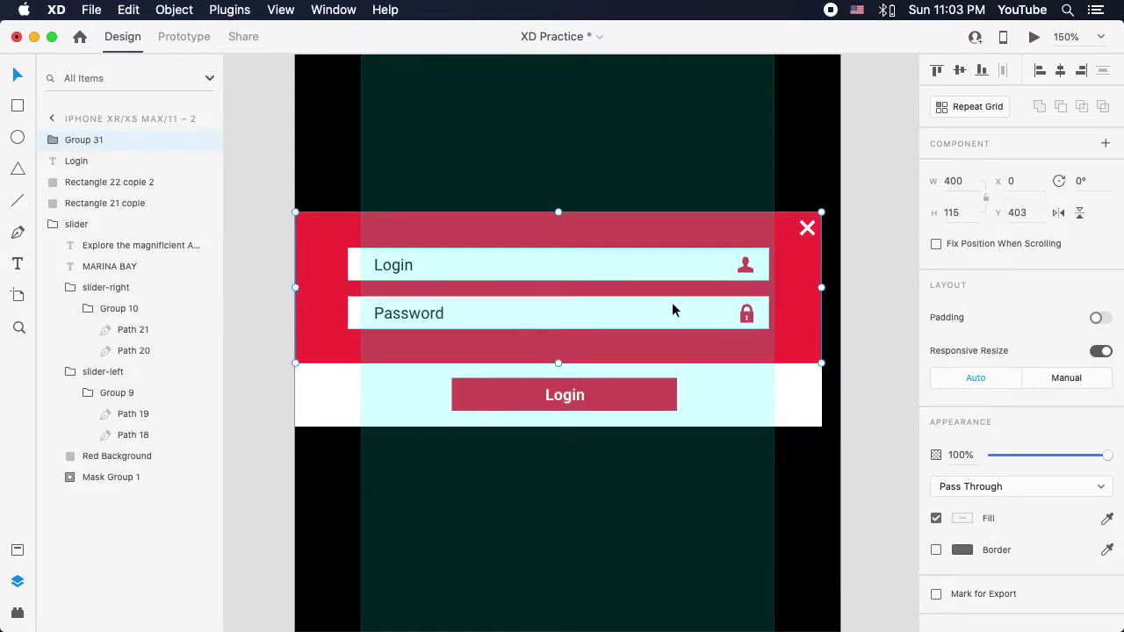
Step: Centre the red Login button rectangle and its text horizontally and vertically on the white background rectangle
{"action": "left_click", "coordinate": [795, 395]}
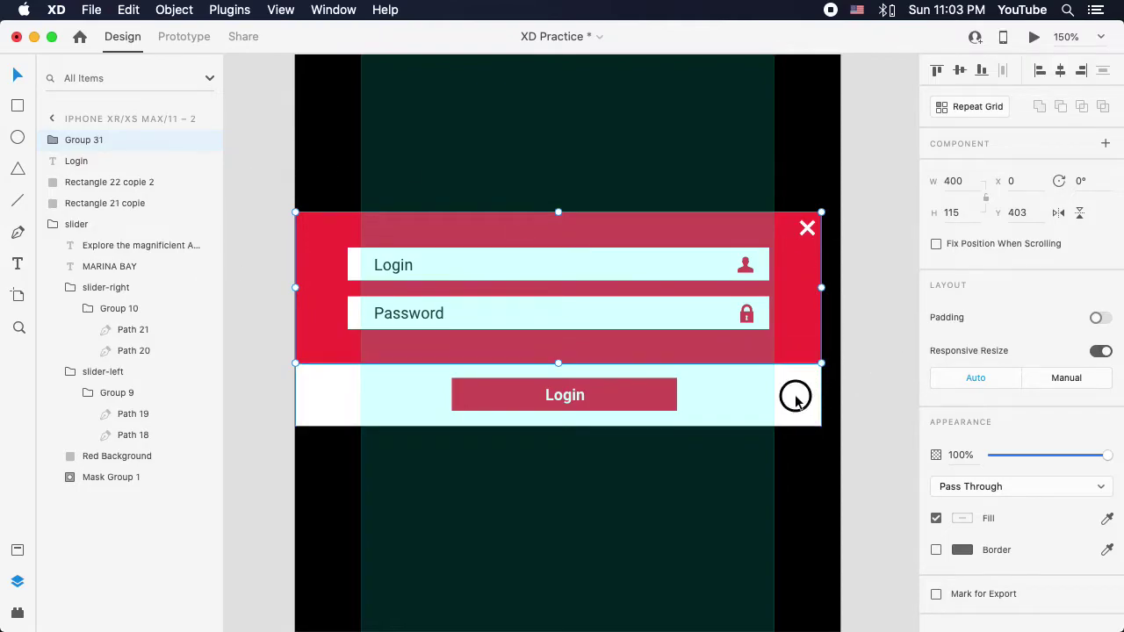
{"action": "left_click", "coordinate": [464, 400]}
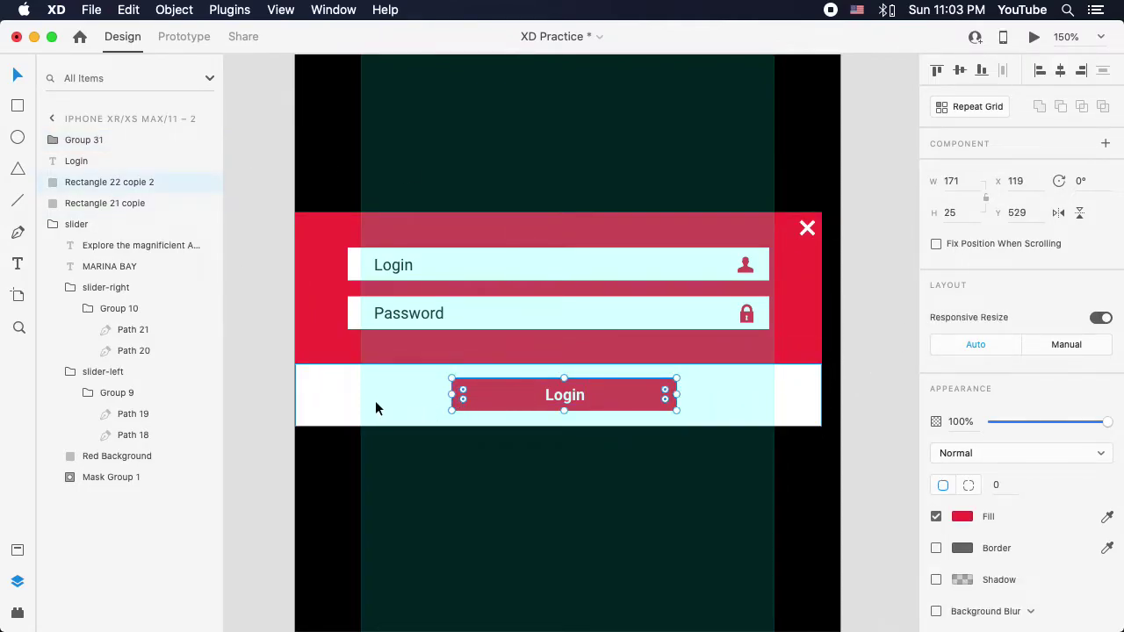
{"action": "left_click", "coordinate": [321, 397], "text": "shift"}
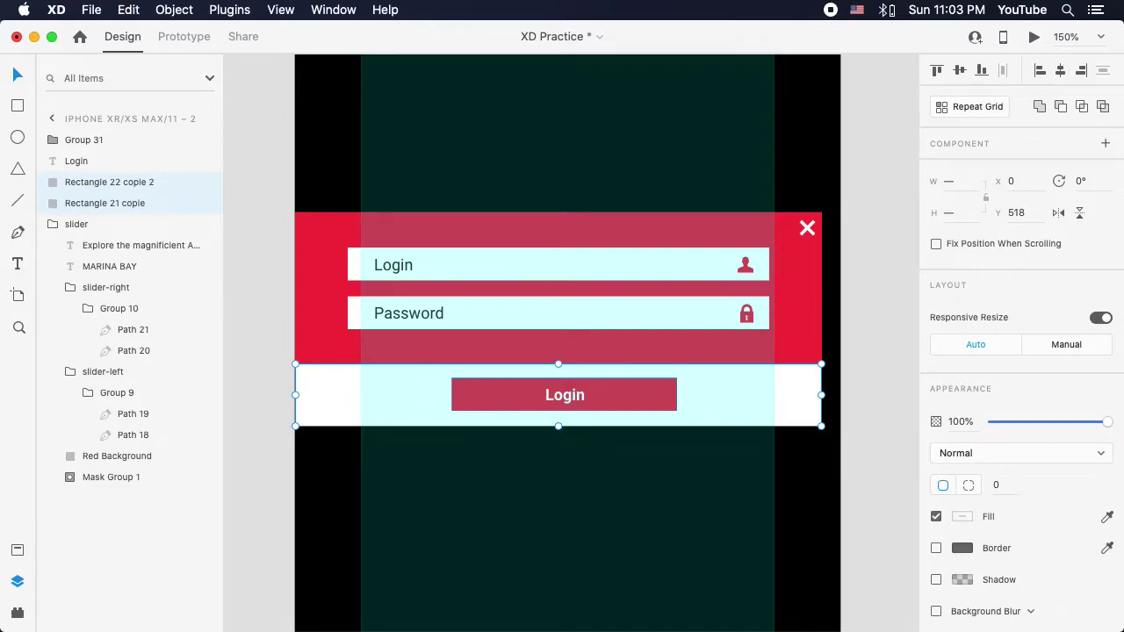
{"action": "left_click", "coordinate": [1059, 71]}
{"action": "key", "text": "super+z"}
{"action": "left_click", "coordinate": [567, 399], "text": "shift"}
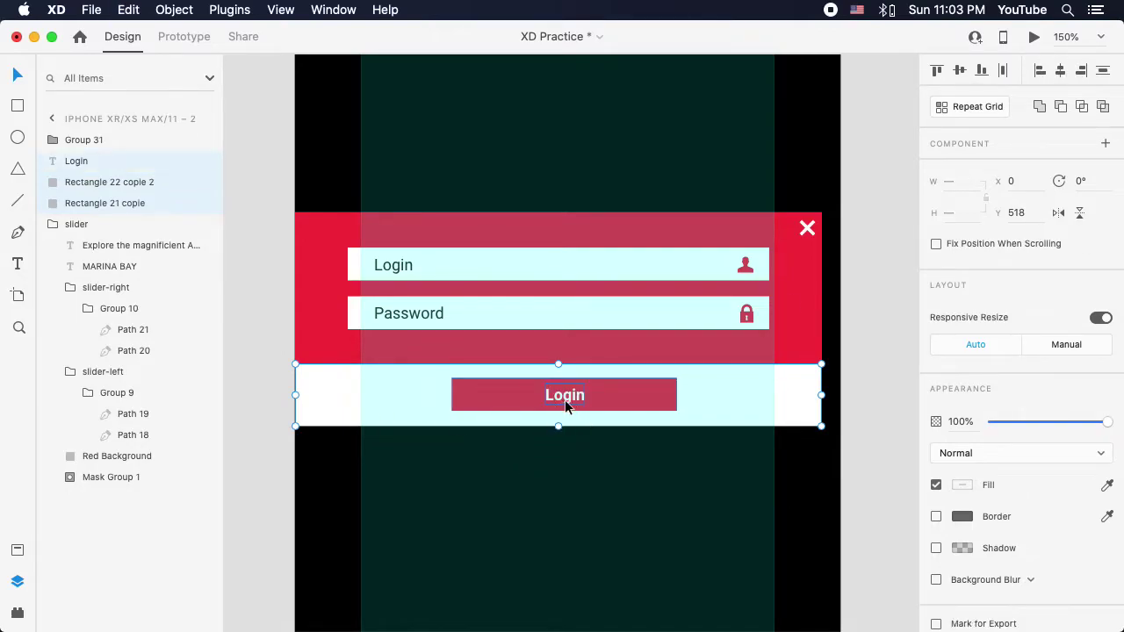
{"action": "left_click", "coordinate": [1060, 71]}
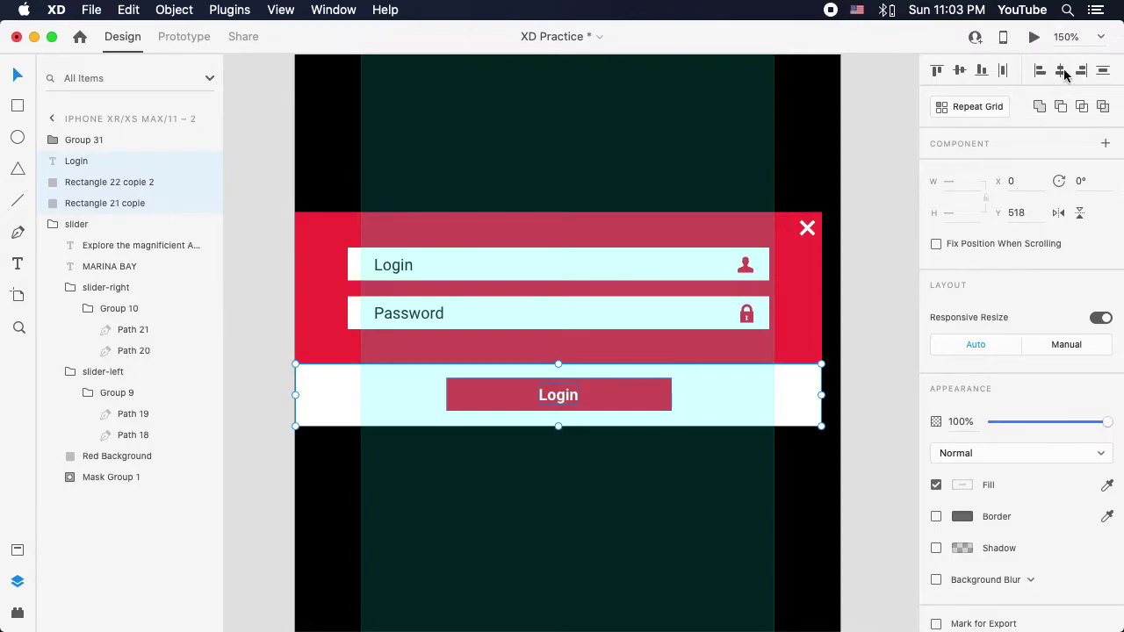
{"action": "left_click", "coordinate": [958, 75]}
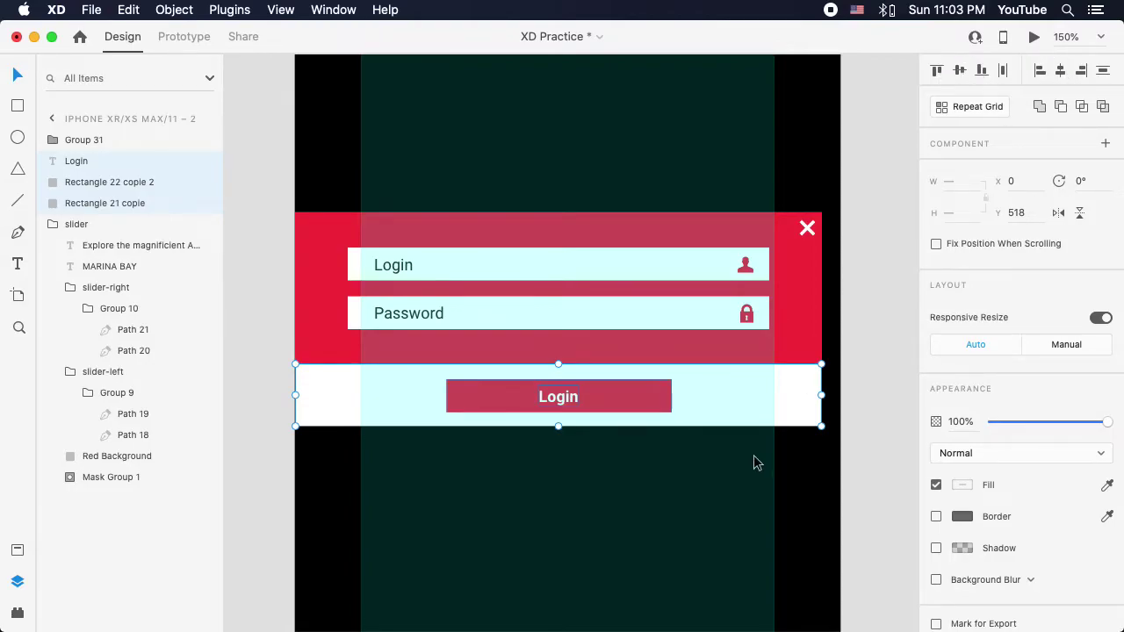
{"action": "left_click", "coordinate": [867, 393]}
Step: Centre the Login text on its red button rectangle in both directions and group the two objects
{"action": "left_click", "coordinate": [541, 396]}
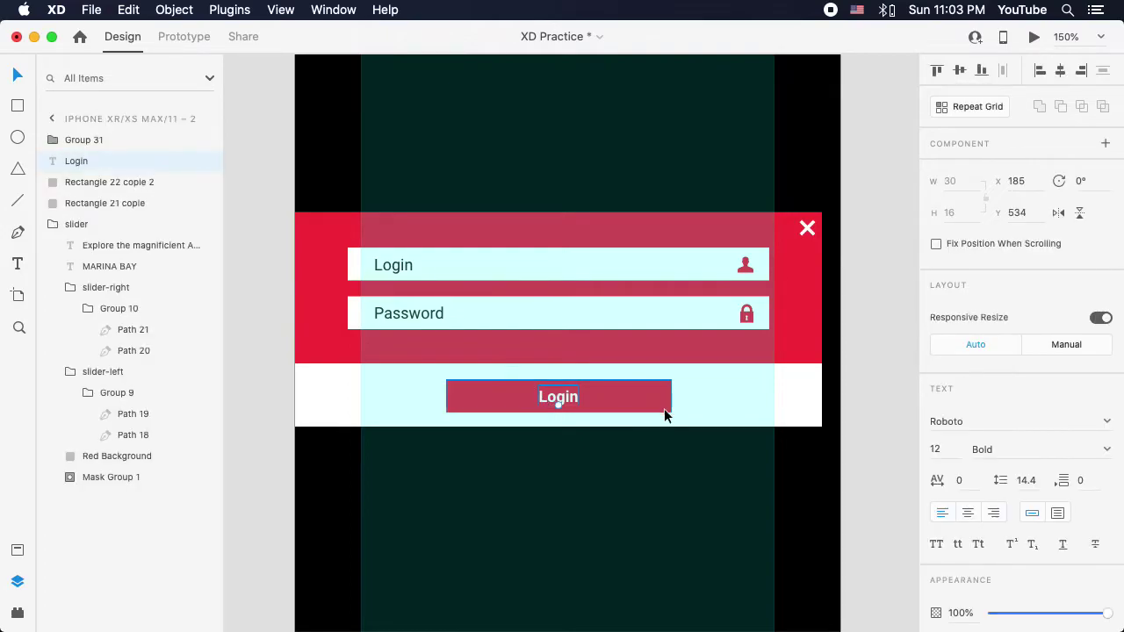
{"action": "left_click", "coordinate": [600, 400], "text": "shift"}
{"action": "left_click", "coordinate": [958, 70]}
{"action": "left_click", "coordinate": [1060, 70]}
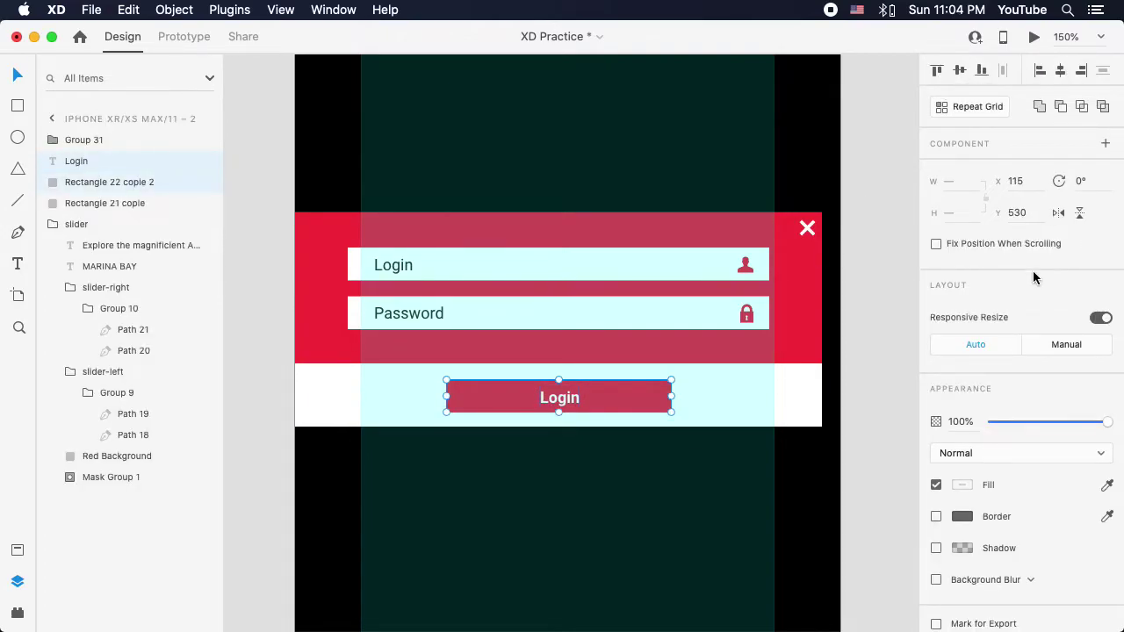
{"action": "key", "text": "super+g"}
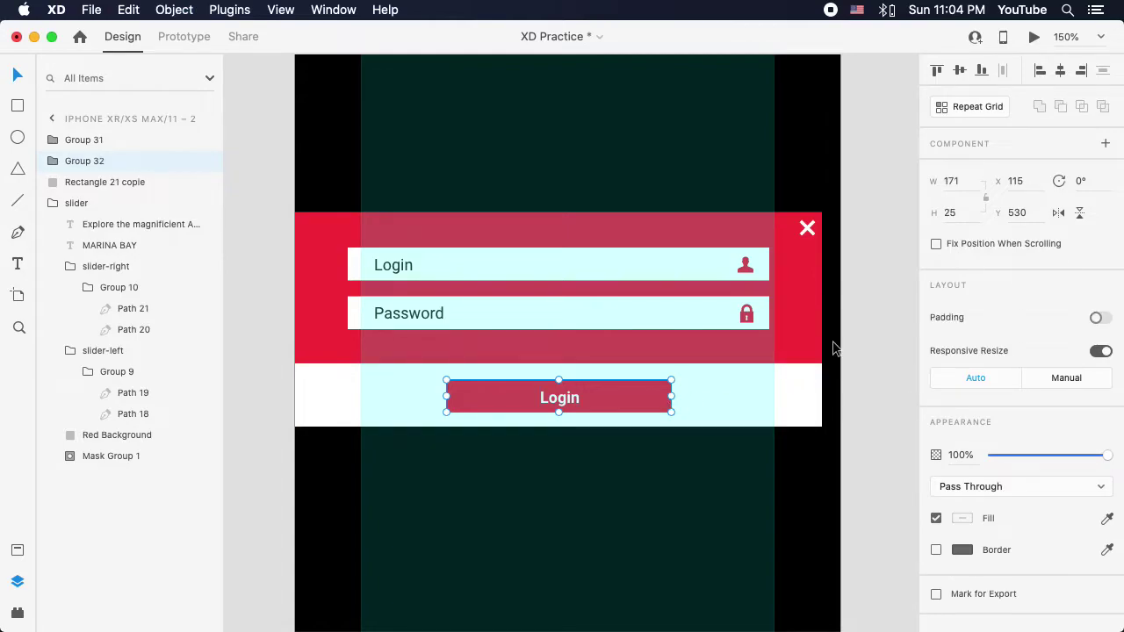
Step: Set the text alignment of the Login button's label to centre
{"action": "double_click", "coordinate": [558, 397]}
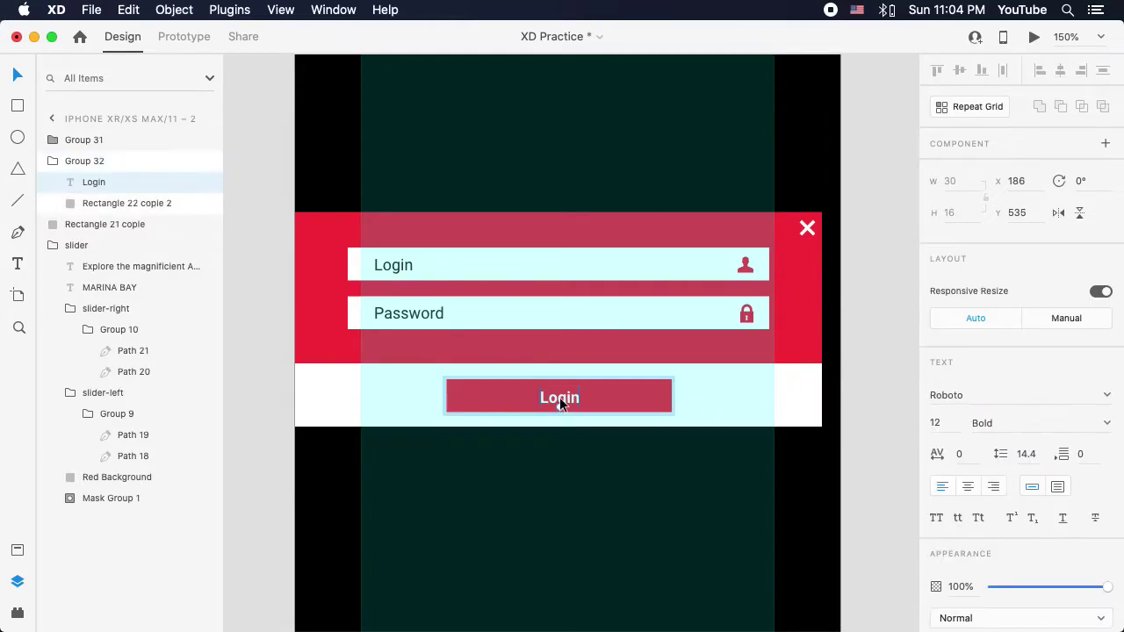
{"action": "left_click", "coordinate": [969, 489]}
{"action": "left_click", "coordinate": [866, 395]}
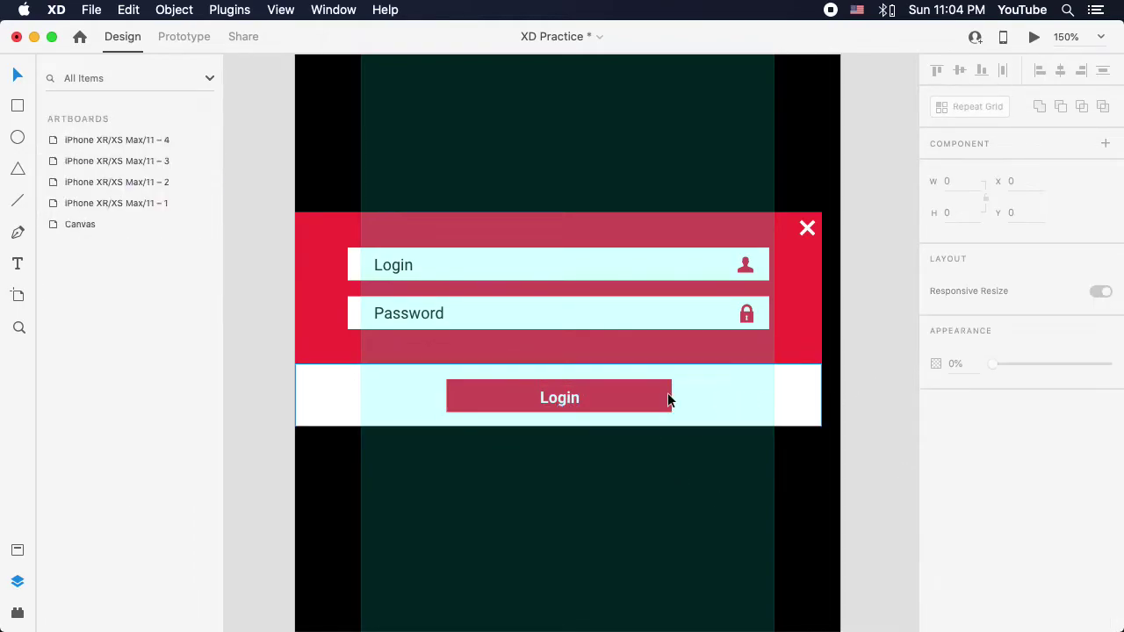
Step: Group the Login button group with the white rectangle behind it
{"action": "left_click", "coordinate": [627, 396]}
{"action": "left_click", "coordinate": [796, 392], "text": "shift"}
{"action": "key", "text": "super+g"}
Step: Test the resizing of the white button bar group from its lower corner, undoing the changes
{"action": "left_click_drag", "start_coordinate": [820, 426], "coordinate": [745, 494]}
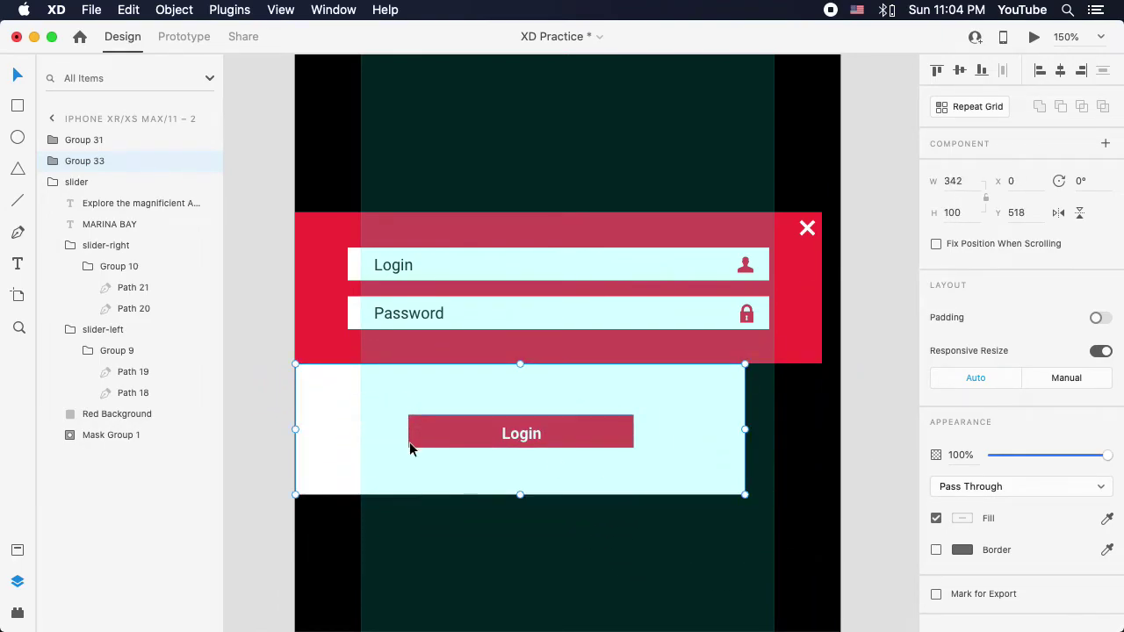
{"action": "key", "text": "super+z"}
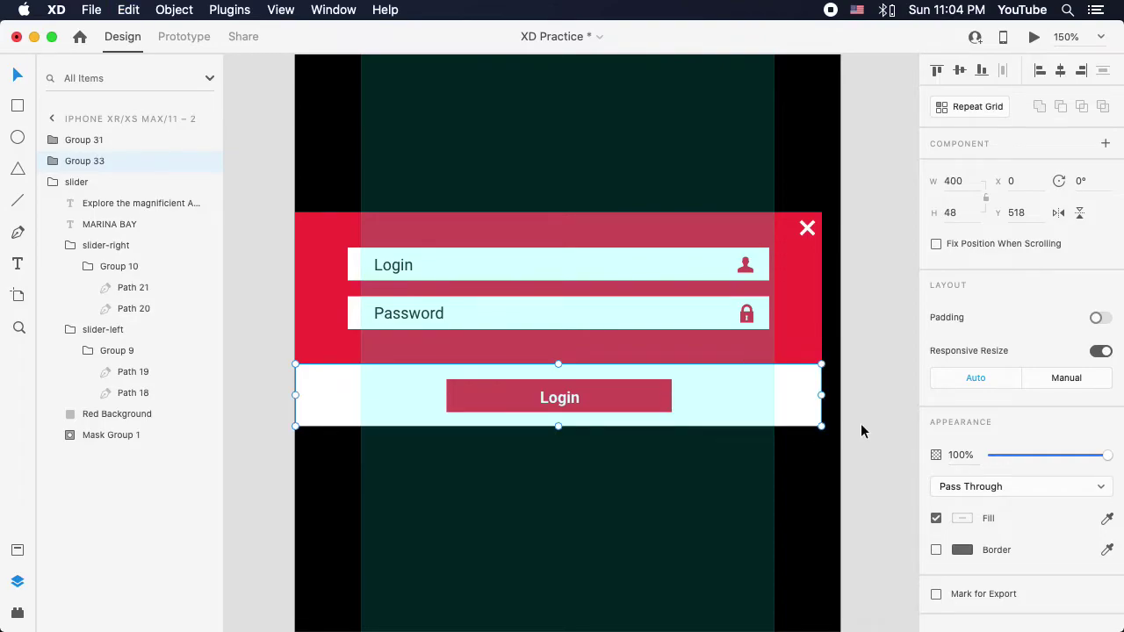
{"action": "left_click_drag", "start_coordinate": [822, 426], "coordinate": [825, 481]}
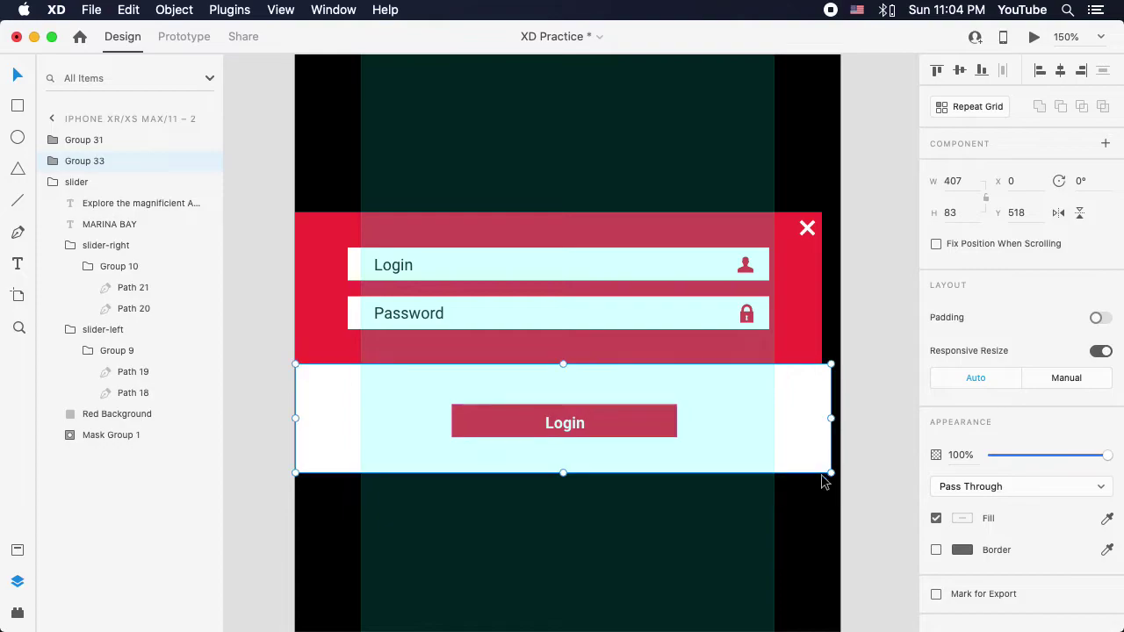
{"action": "key", "text": "super+z"}
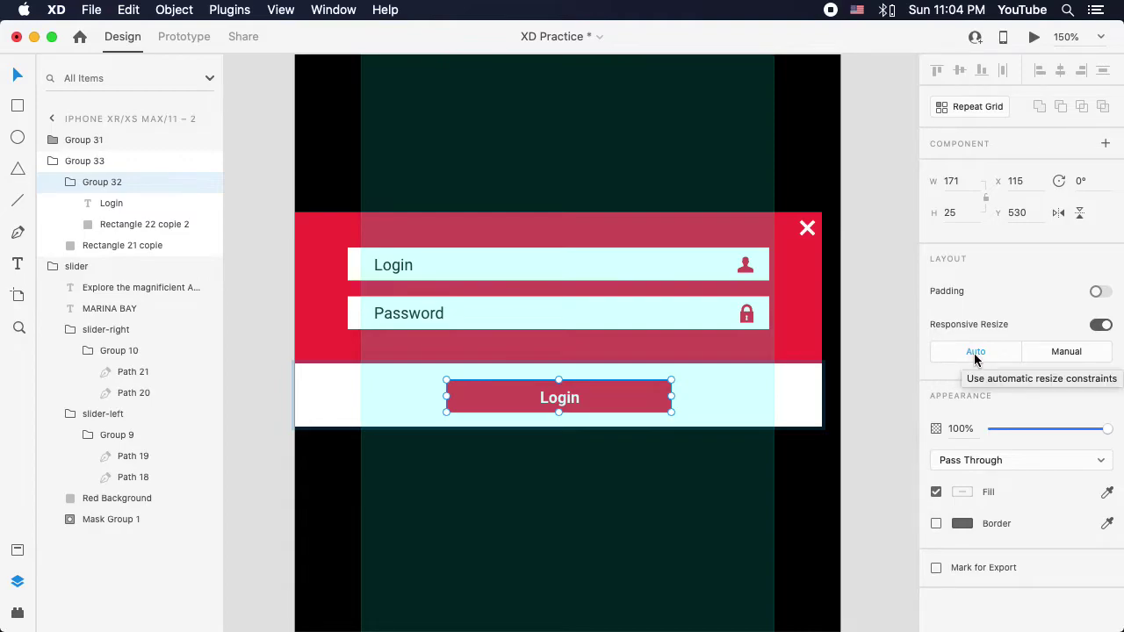
Step: Set the Login button group's responsive resize to Manual without Fix Width, and test narrowing the white button bar
{"action": "left_click", "coordinate": [1066, 352]}
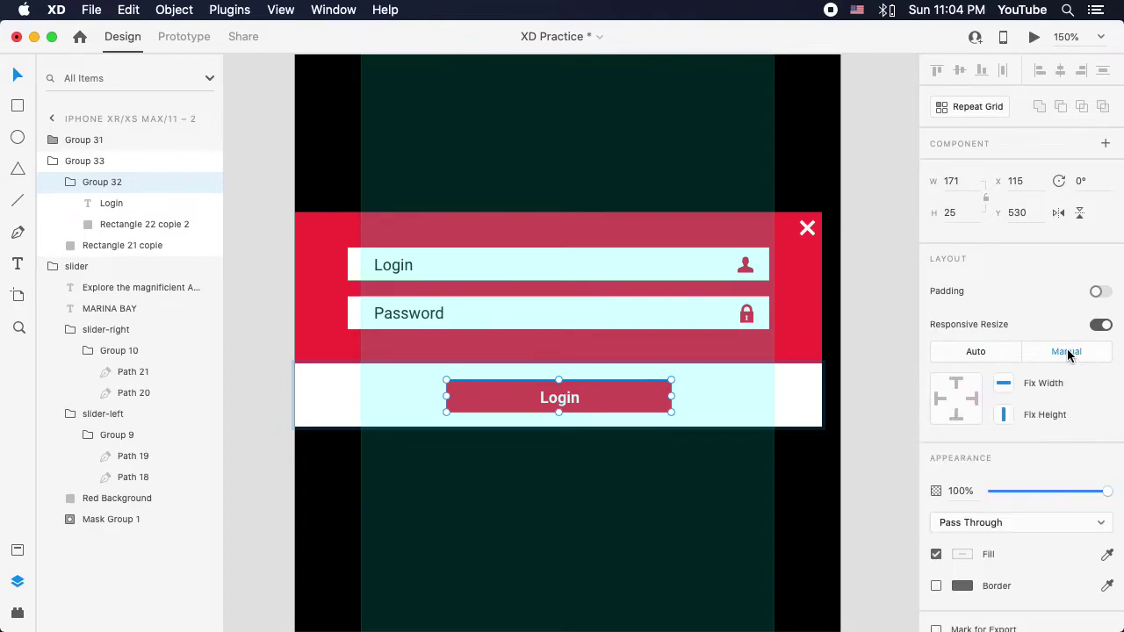
{"action": "left_click", "coordinate": [1002, 384]}
{"action": "left_click", "coordinate": [869, 403]}
{"action": "left_click", "coordinate": [783, 395]}
{"action": "left_click_drag", "start_coordinate": [817, 397], "coordinate": [685, 429]}
{"action": "scroll", "coordinate": [758, 434], "scroll_direction": "left", "scroll_amount": 3}
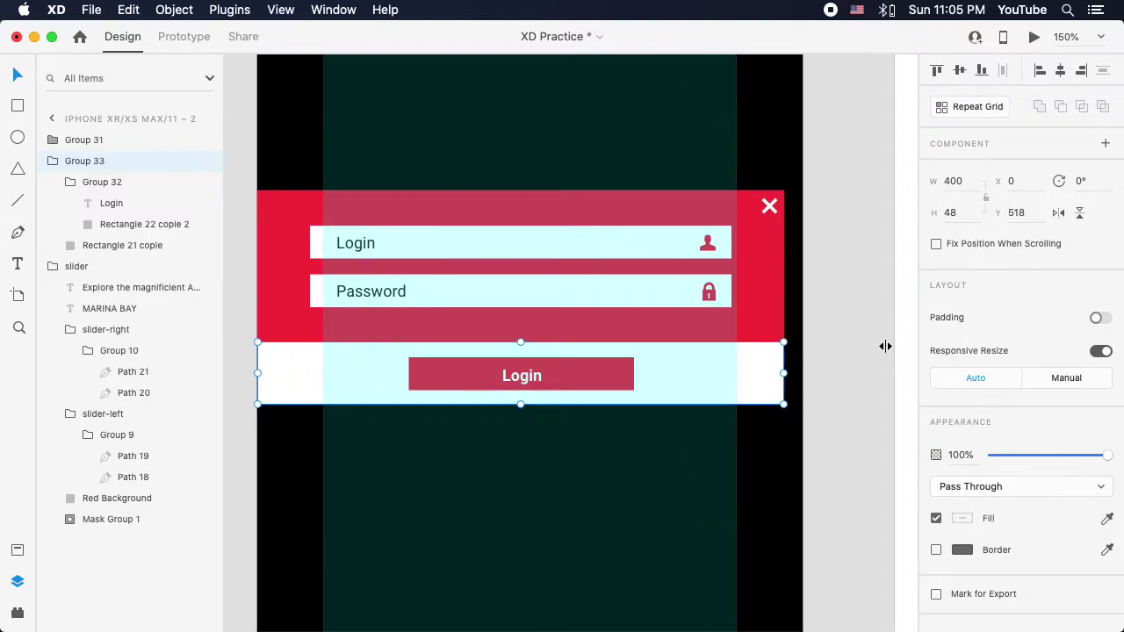
Step: Try fixing the Login button group's left and right margins, test narrowing the white bar and undo the resizing
{"action": "double_click", "coordinate": [615, 375]}
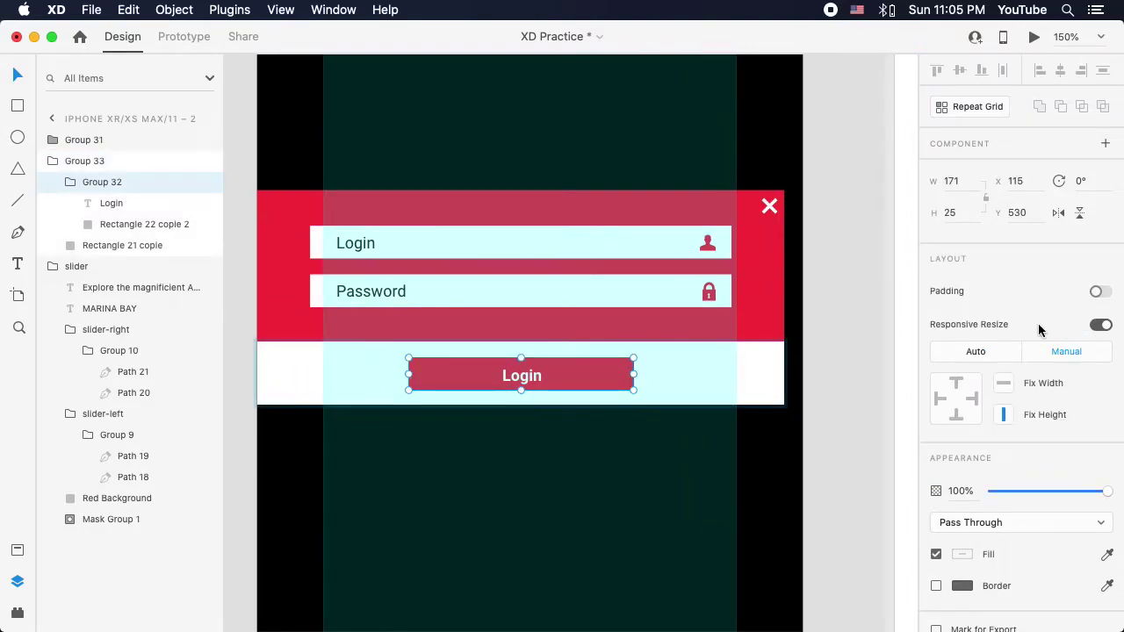
{"action": "left_click", "coordinate": [972, 399]}
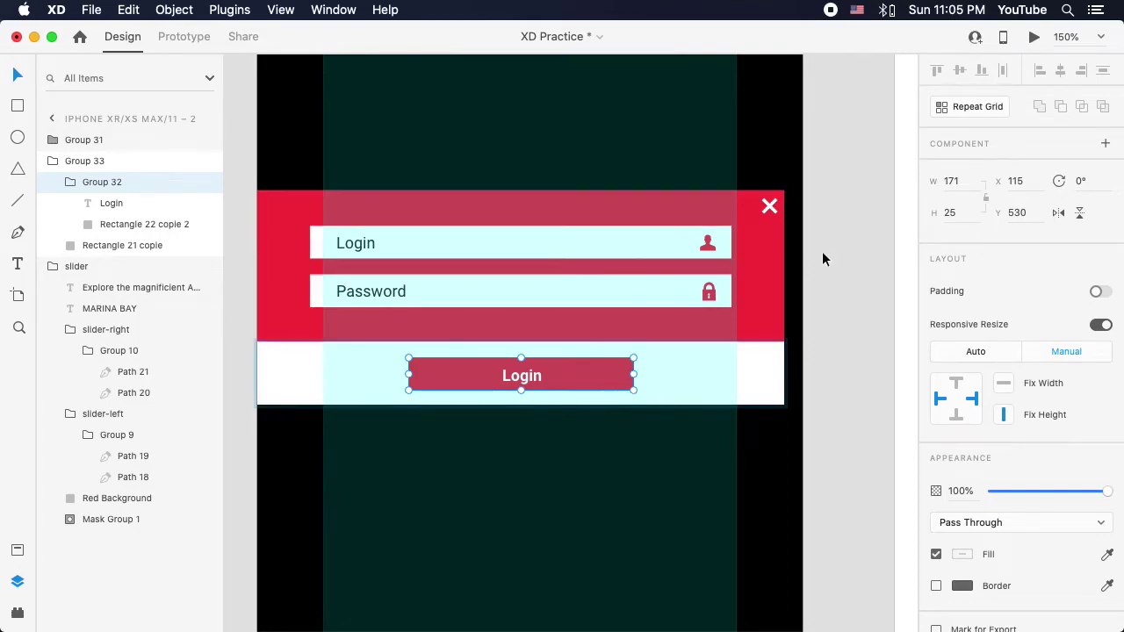
{"action": "left_click", "coordinate": [831, 449]}
{"action": "left_click", "coordinate": [769, 379]}
{"action": "left_click_drag", "start_coordinate": [784, 373], "coordinate": [656, 372]}
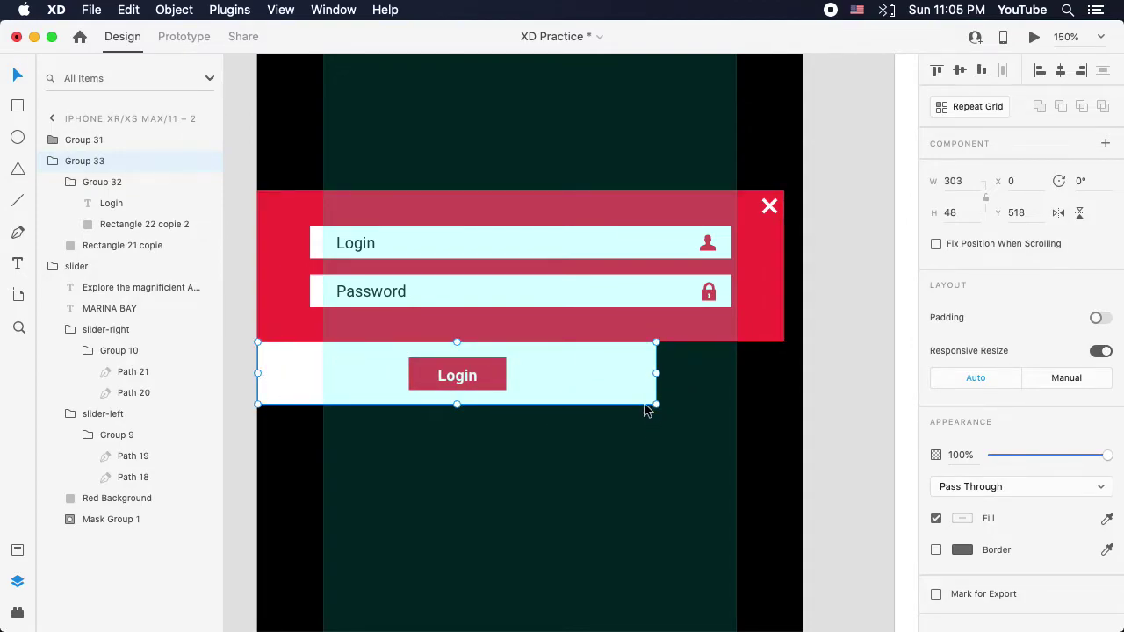
{"action": "left_click_drag", "start_coordinate": [656, 374], "coordinate": [592, 379]}
{"action": "key", "text": "super+z"}
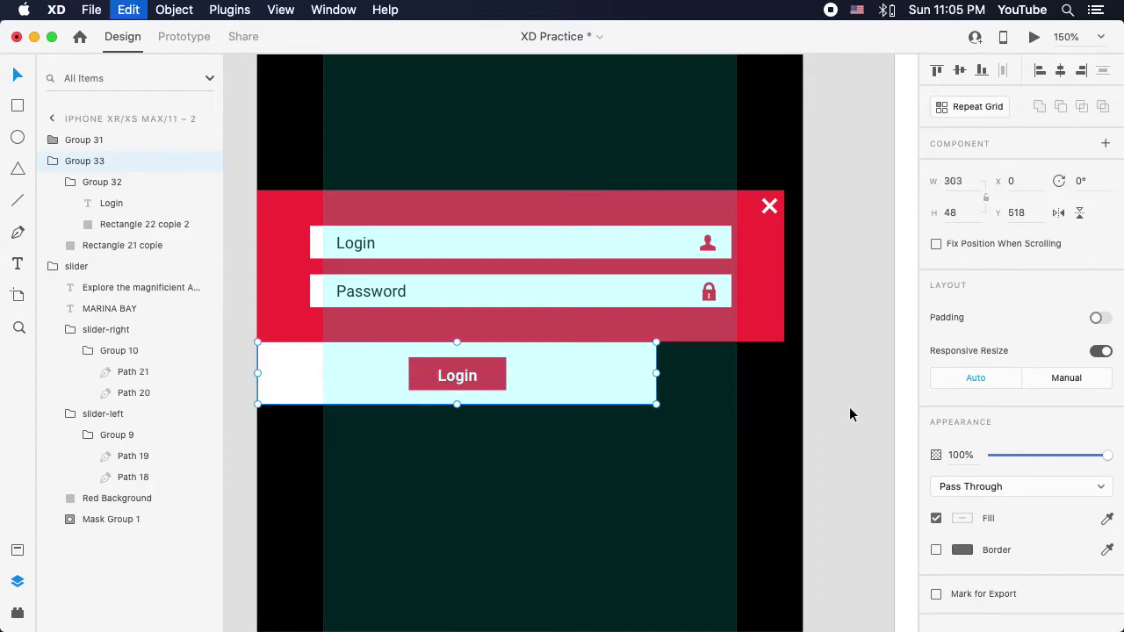
{"action": "key", "text": "super+z"}
Step: Remove the left and right constraints from the Login button group, test narrowing the white bar and undo the resizing
{"action": "double_click", "coordinate": [597, 373]}
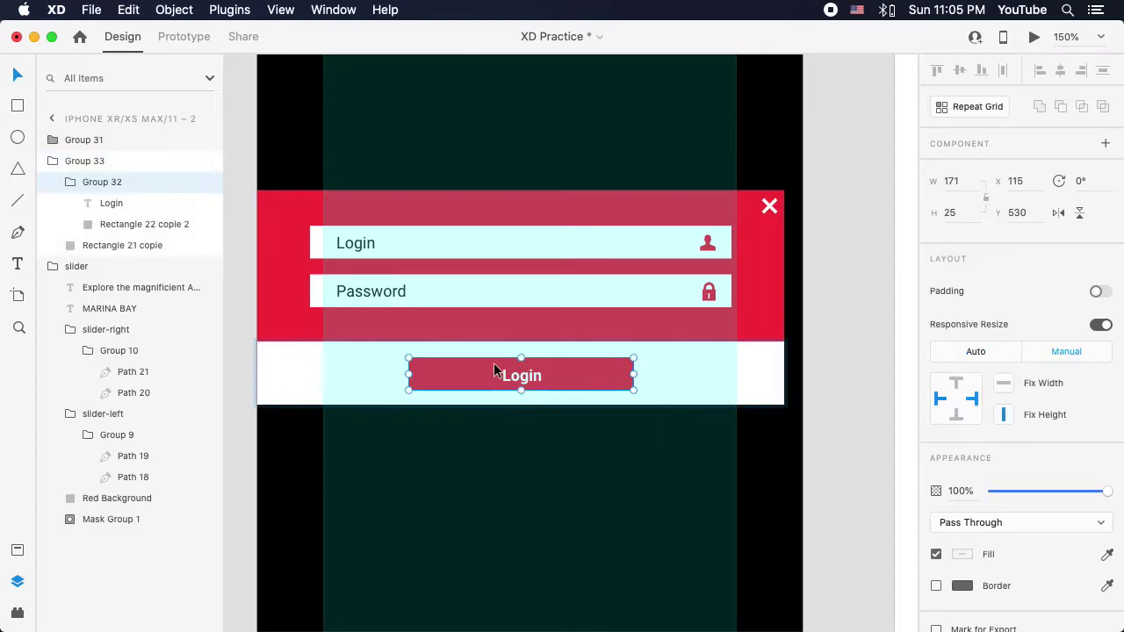
{"action": "left_click", "coordinate": [970, 400]}
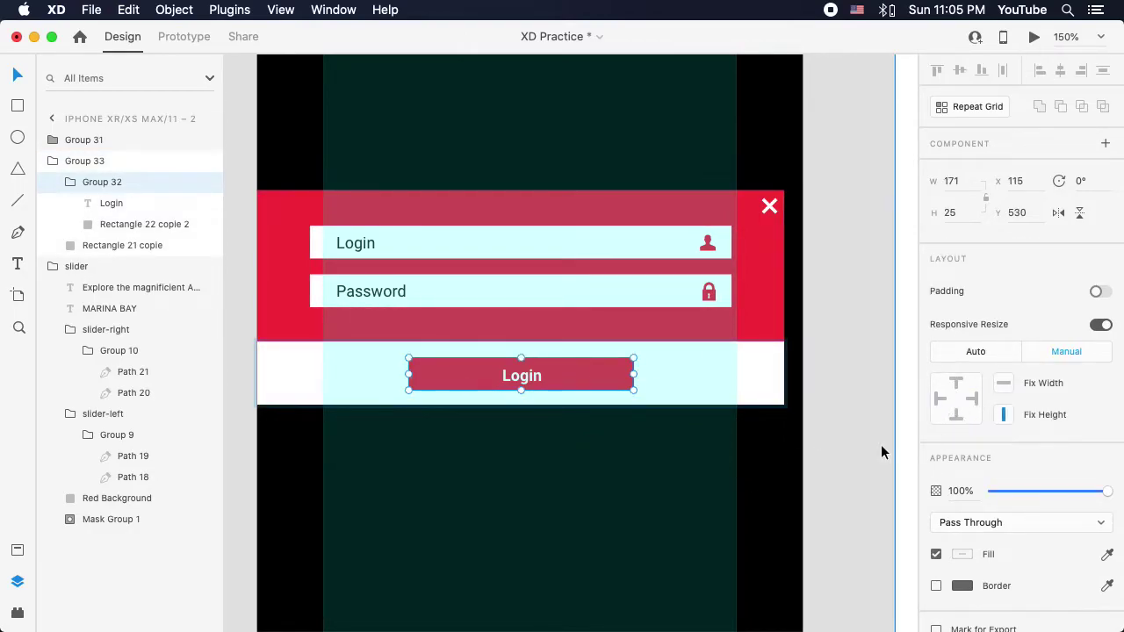
{"action": "left_click", "coordinate": [762, 372]}
{"action": "left_click", "coordinate": [783, 374]}
{"action": "left_click_drag", "start_coordinate": [783, 374], "coordinate": [686, 377]}
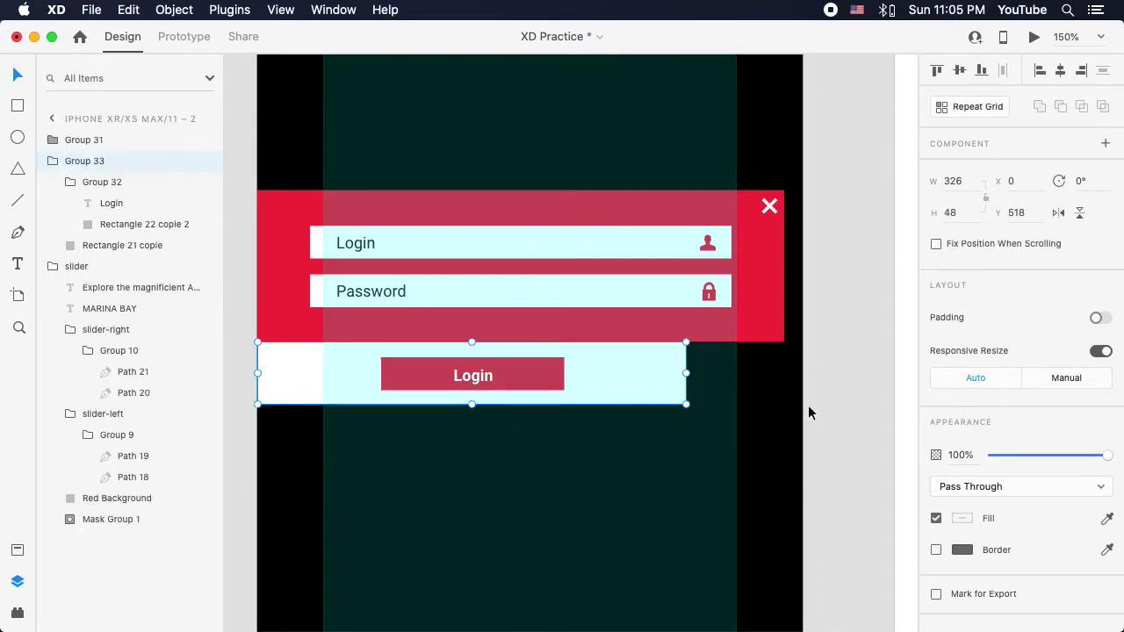
{"action": "key", "text": "super+z"}
{"action": "left_click", "coordinate": [846, 402]}
Step: Move the Login text inside the red button up 2 px to Y 533
{"action": "left_click", "coordinate": [613, 374]}
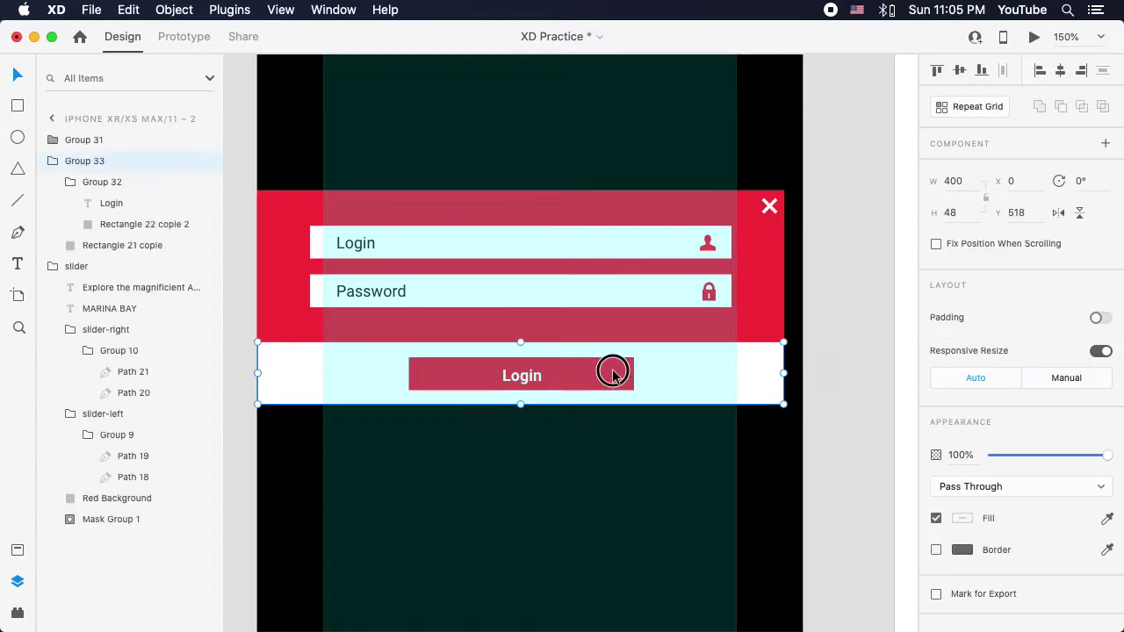
{"action": "left_click", "coordinate": [613, 374]}
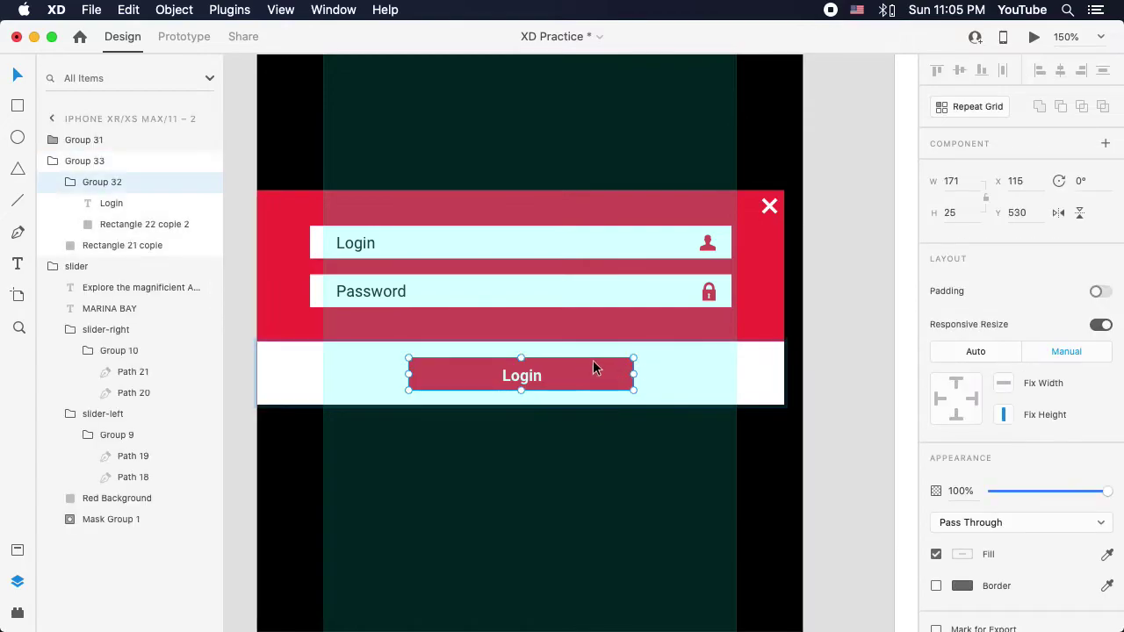
{"action": "double_click", "coordinate": [514, 379]}
{"action": "key", "text": "Up"}
{"action": "key", "text": "Up"}
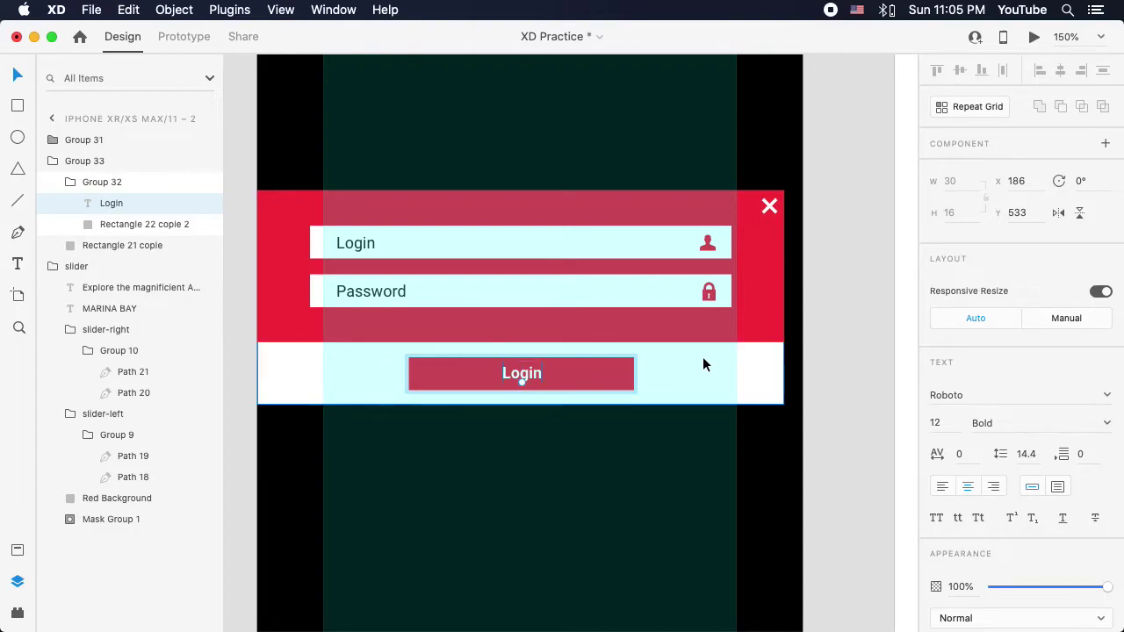
{"action": "left_click", "coordinate": [863, 364]}
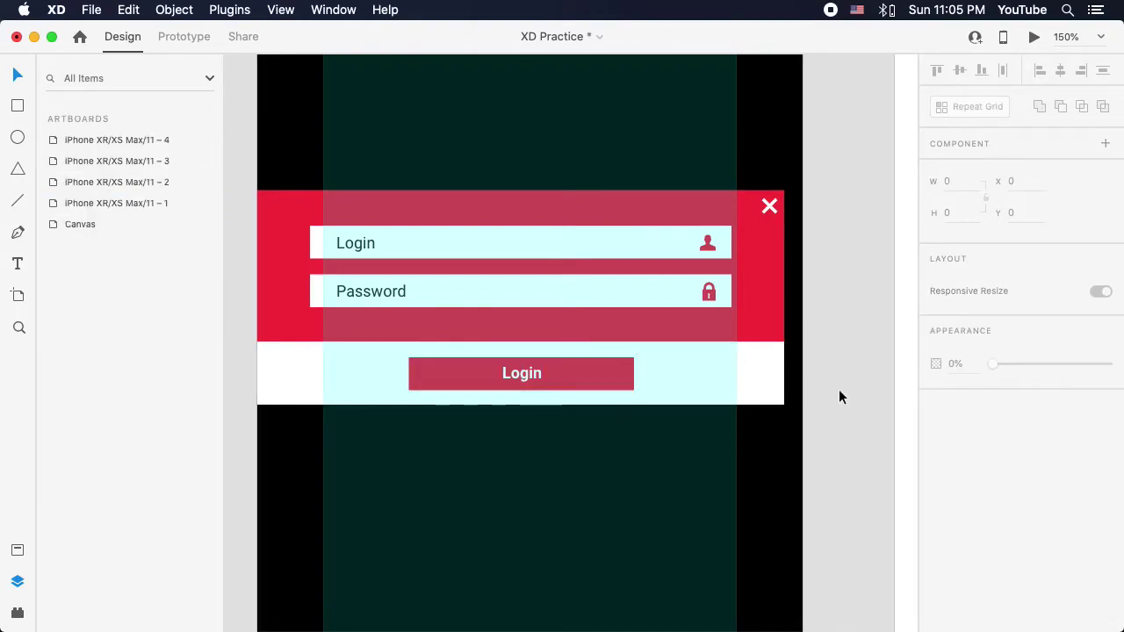
Step: Group the red input panel group and the white button bar group together
{"action": "left_click_drag", "start_coordinate": [822, 395], "coordinate": [760, 264]}
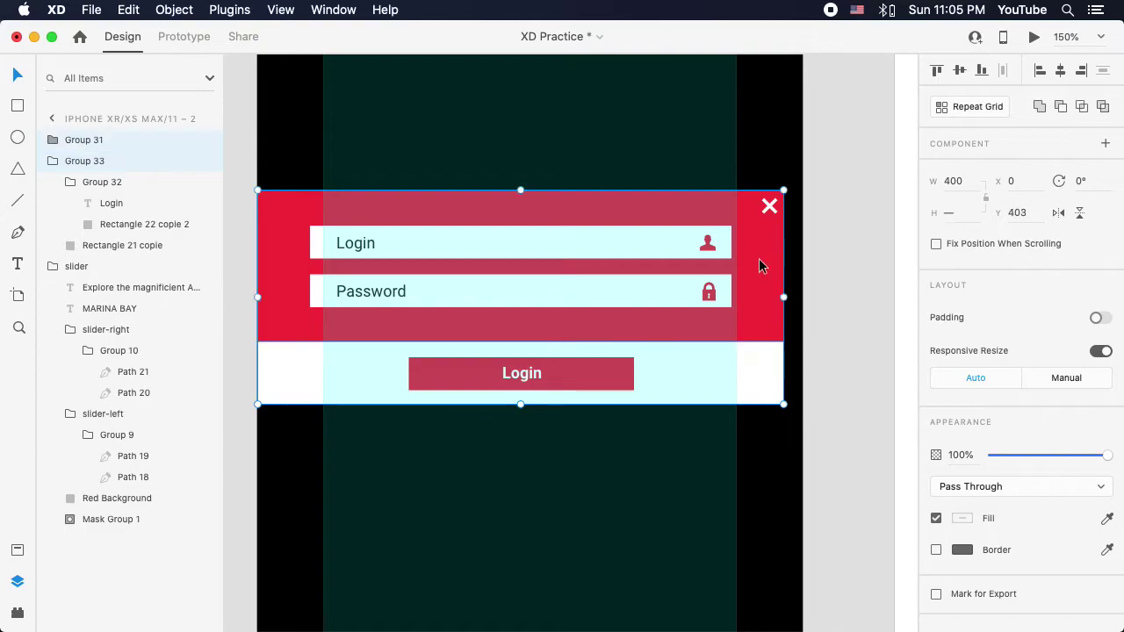
{"action": "key", "text": "super+g"}
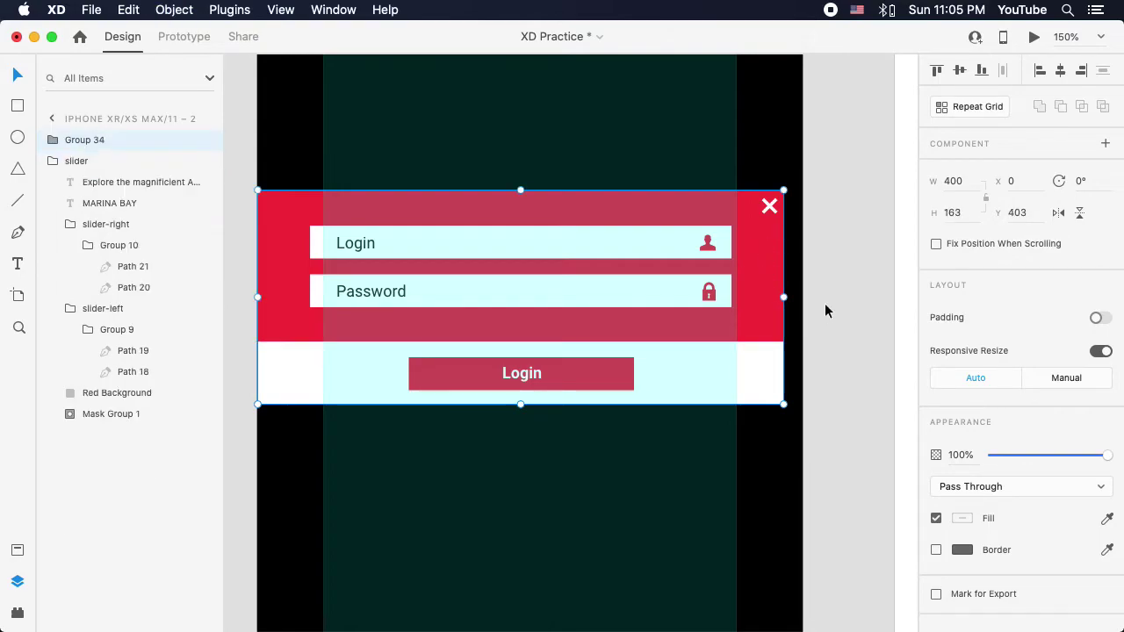
Step: Test the resizing of the complete login form group from its lower corner, undoing each change
{"action": "left_click_drag", "start_coordinate": [783, 406], "coordinate": [758, 489]}
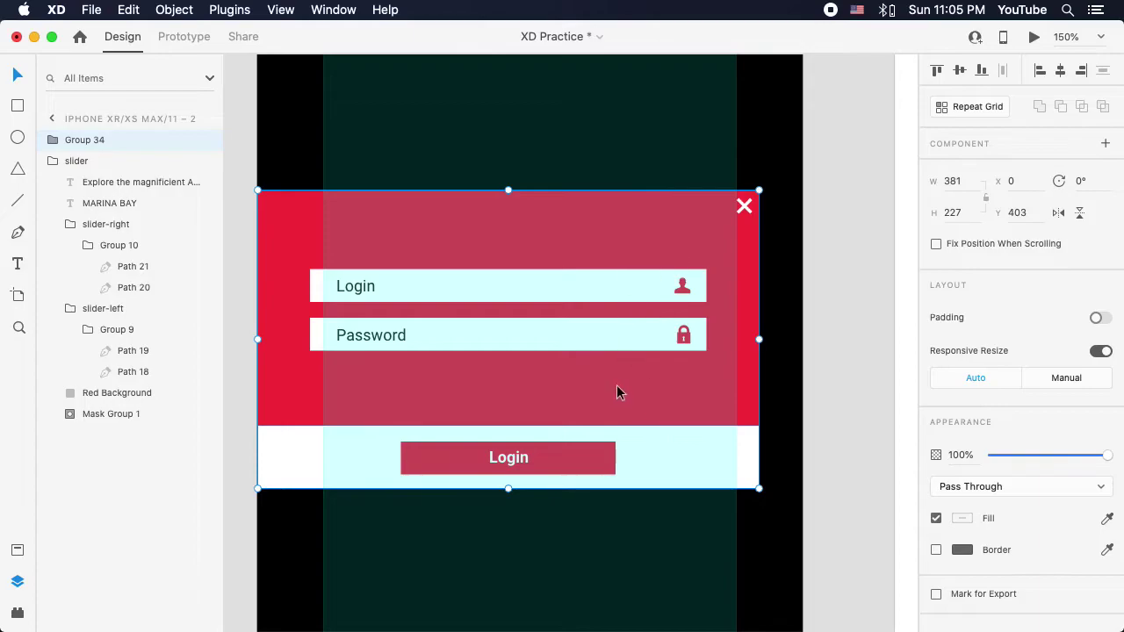
{"action": "key", "text": "super+z"}
{"action": "left_click_drag", "start_coordinate": [671, 448], "coordinate": [727, 436]}
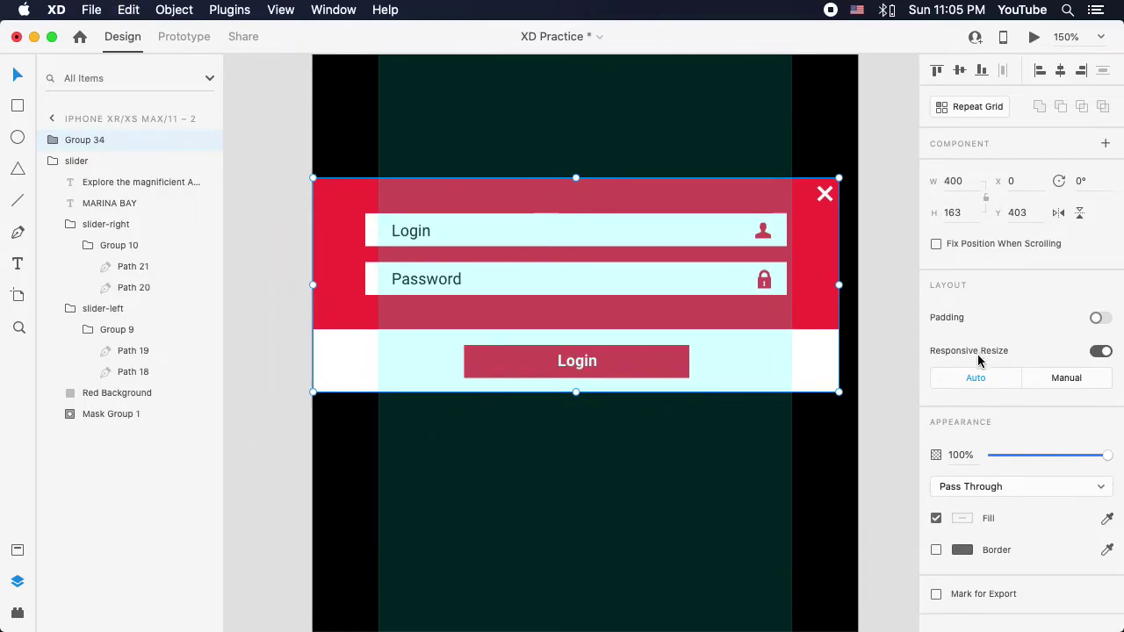
{"action": "left_click_drag", "start_coordinate": [838, 391], "coordinate": [829, 503]}
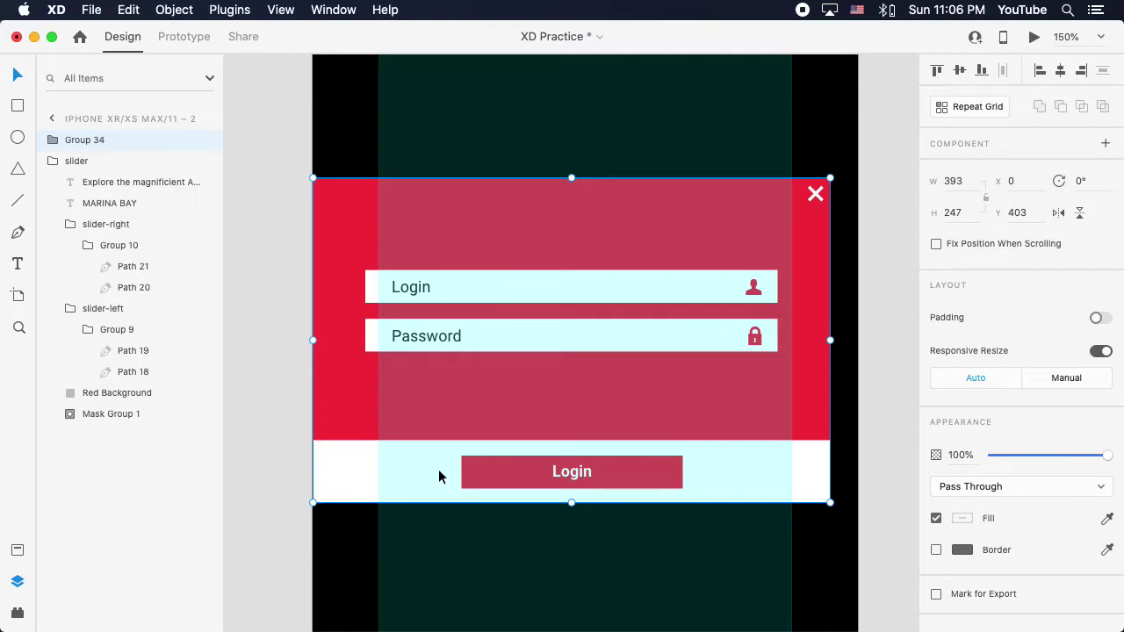
{"action": "key", "text": "super+z"}
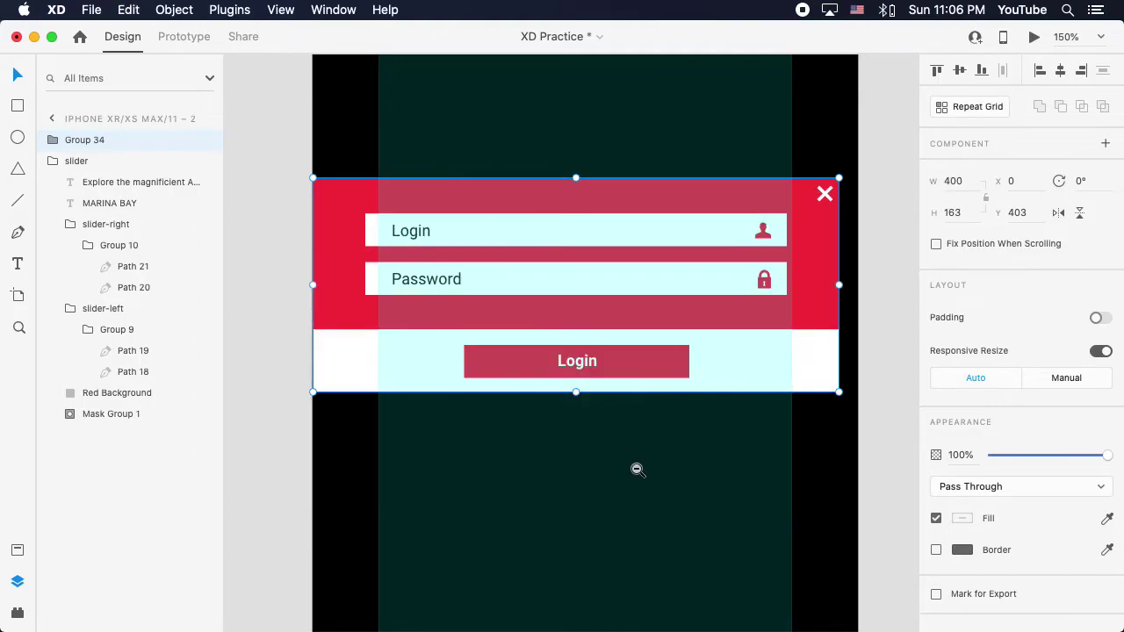
{"action": "key", "text": "super+minus"}
{"action": "key", "text": "super+minus"}
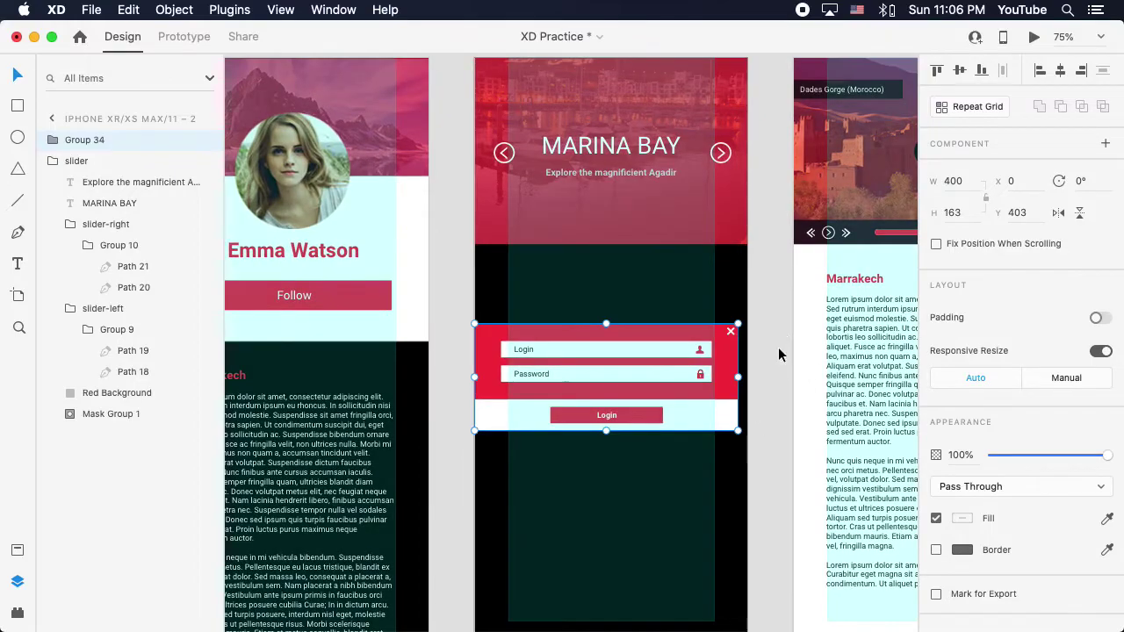
Step: Duplicate the login form group twice on the second artboard and shrink the copies to 228 × 146 and 212.4 × 152.5 to test resizing
{"action": "left_click", "coordinate": [778, 355]}
{"action": "left_click_drag", "start_coordinate": [626, 345], "coordinate": [626, 258]}
{"action": "left_click_drag", "start_coordinate": [647, 296], "coordinate": [594, 602]}
{"action": "left_click_drag", "start_coordinate": [659, 396], "coordinate": [632, 250]}
{"action": "left_click_drag", "start_coordinate": [579, 311], "coordinate": [543, 253]}
{"action": "left_click_drag", "start_coordinate": [733, 379], "coordinate": [621, 367]}
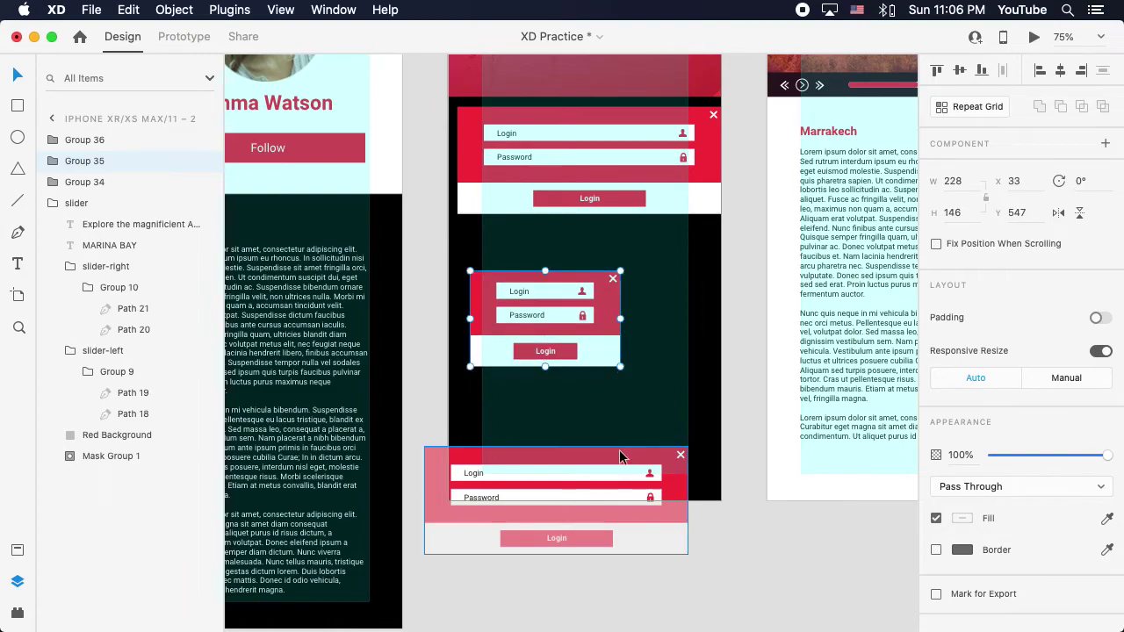
{"action": "left_click_drag", "start_coordinate": [621, 453], "coordinate": [657, 403]}
{"action": "left_click_drag", "start_coordinate": [725, 506], "coordinate": [651, 464]}
{"action": "left_click", "coordinate": [728, 443]}
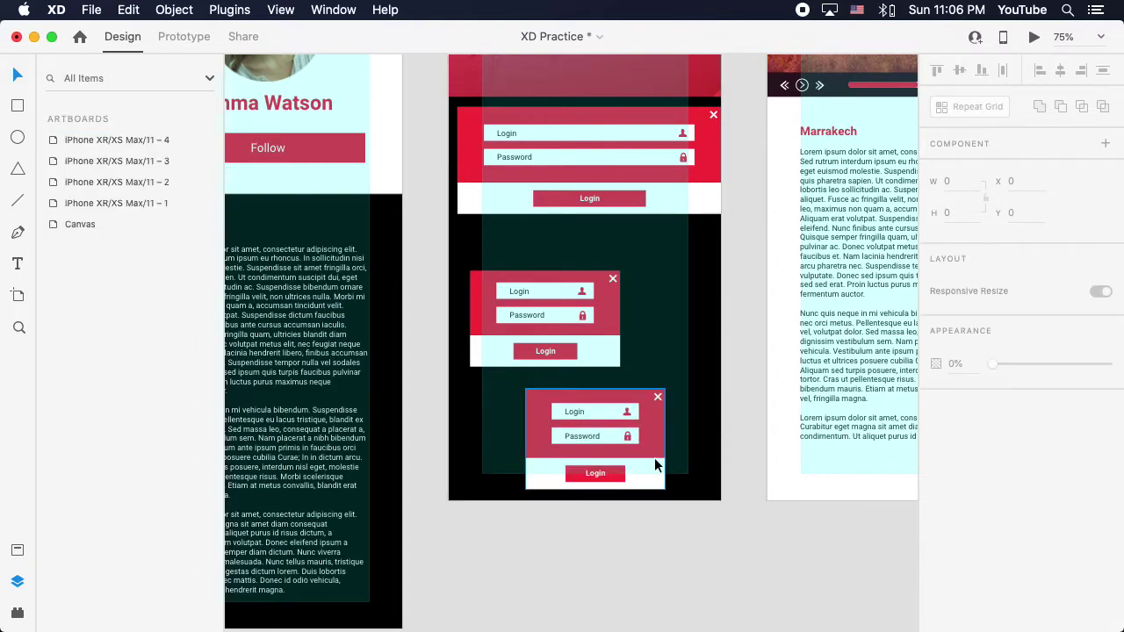
Step: Delete the two shrunken test copies of the login form
{"action": "left_click", "coordinate": [532, 427]}
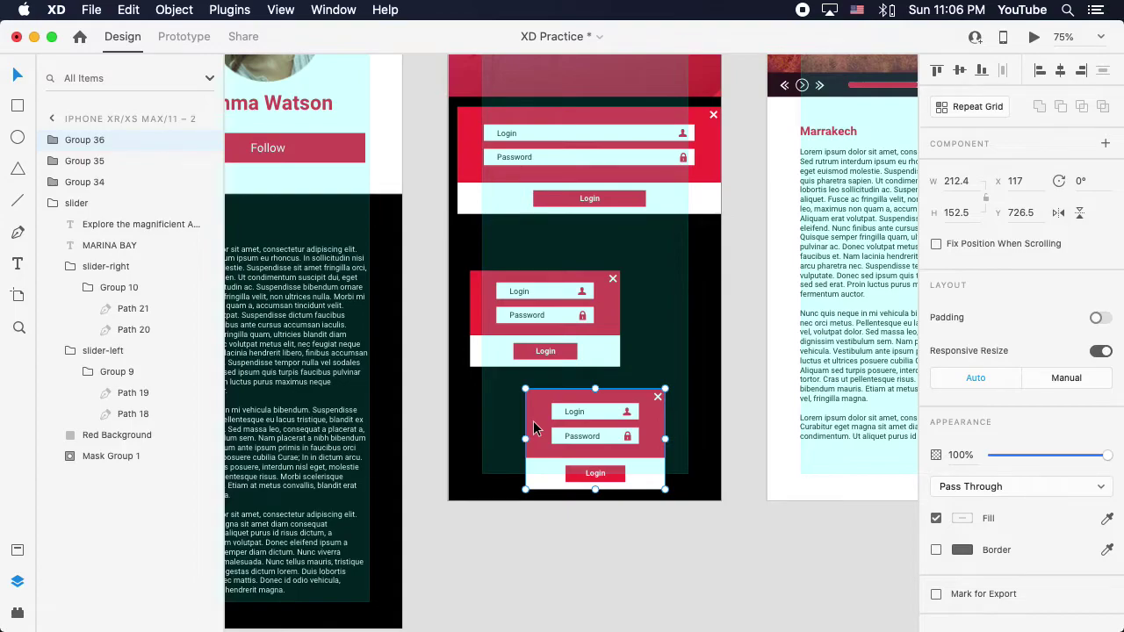
{"action": "key", "text": "BackSpace"}
{"action": "left_click", "coordinate": [492, 349]}
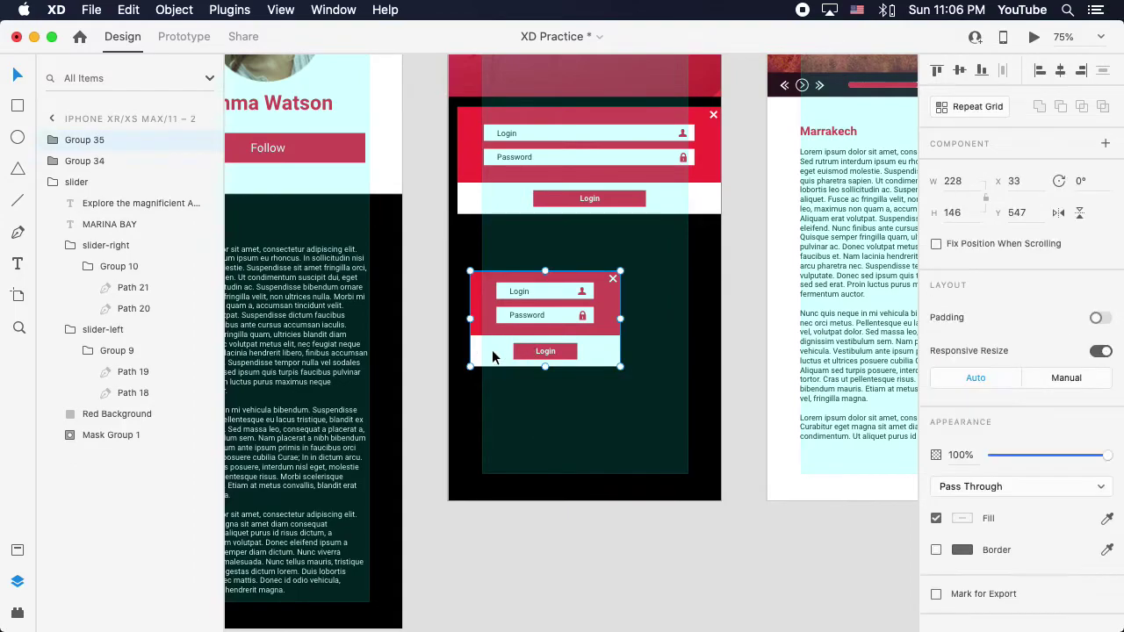
{"action": "key", "text": "BackSpace"}
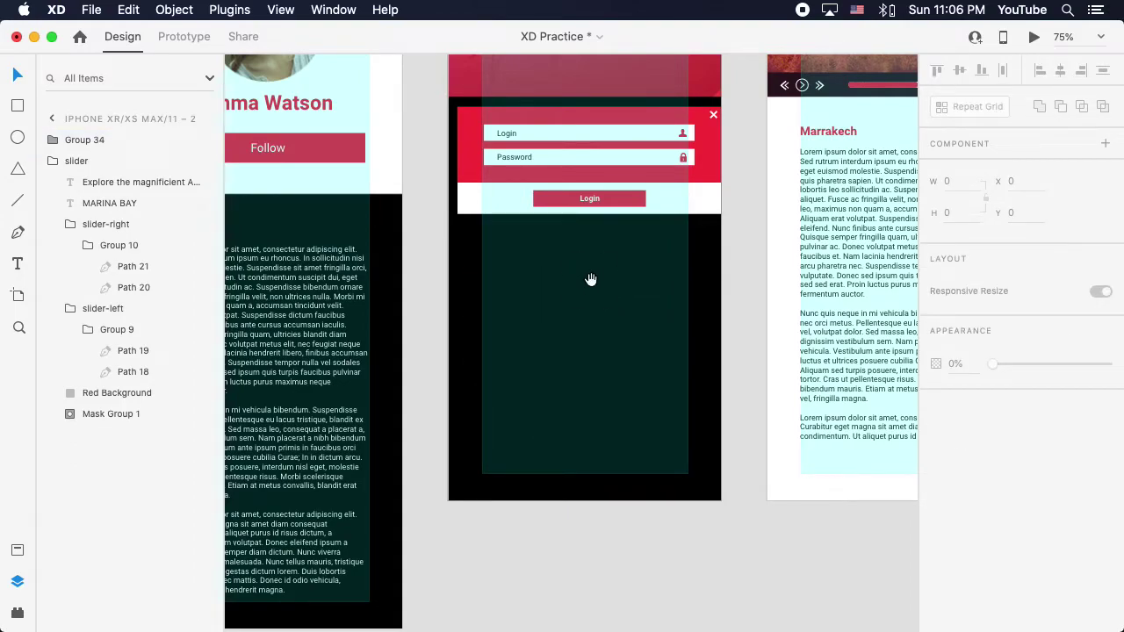
Step: Narrow the login form group to a width of 282 and place it at X 50, Y 283, directly under the header image
{"action": "left_click_drag", "start_coordinate": [590, 279], "coordinate": [592, 374]}
{"action": "left_click_drag", "start_coordinate": [463, 218], "coordinate": [488, 253]}
{"action": "left_click_drag", "start_coordinate": [749, 290], "coordinate": [672, 292]}
{"action": "left_click_drag", "start_coordinate": [496, 249], "coordinate": [489, 170]}
{"action": "left_click", "coordinate": [496, 206], "text": "super"}
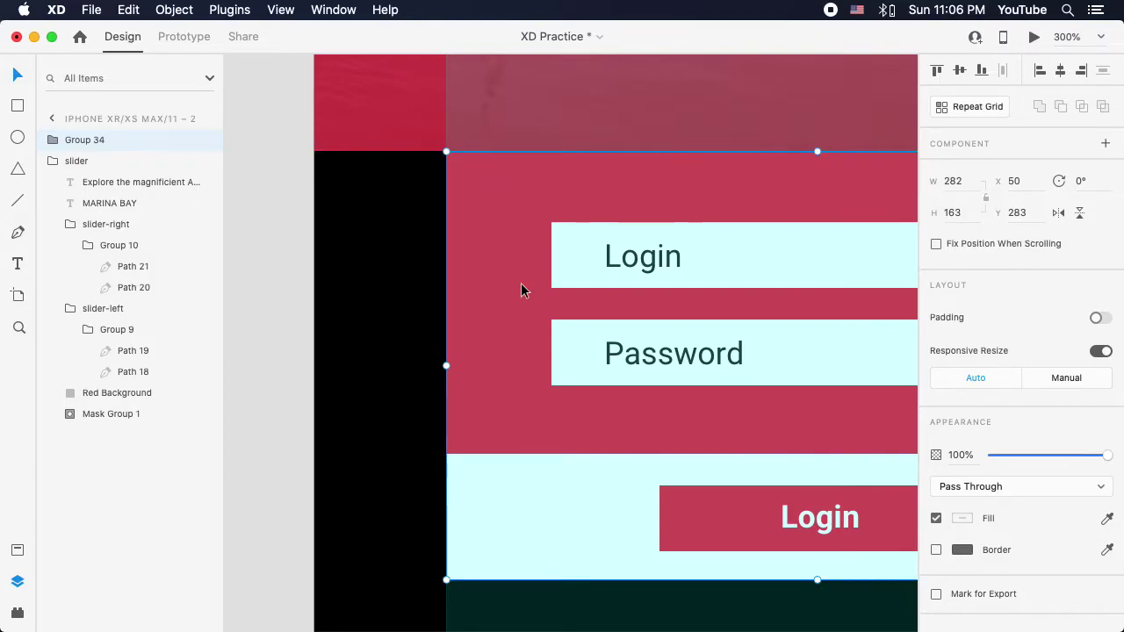
Step: Move the login form group down 50 px to Y 333 and widen it to 314 to fill the layout column
{"action": "key", "text": "shift+Down"}
{"action": "key", "text": "shift+Down"}
{"action": "key", "text": "shift+Down"}
{"action": "key", "text": "shift+Down"}
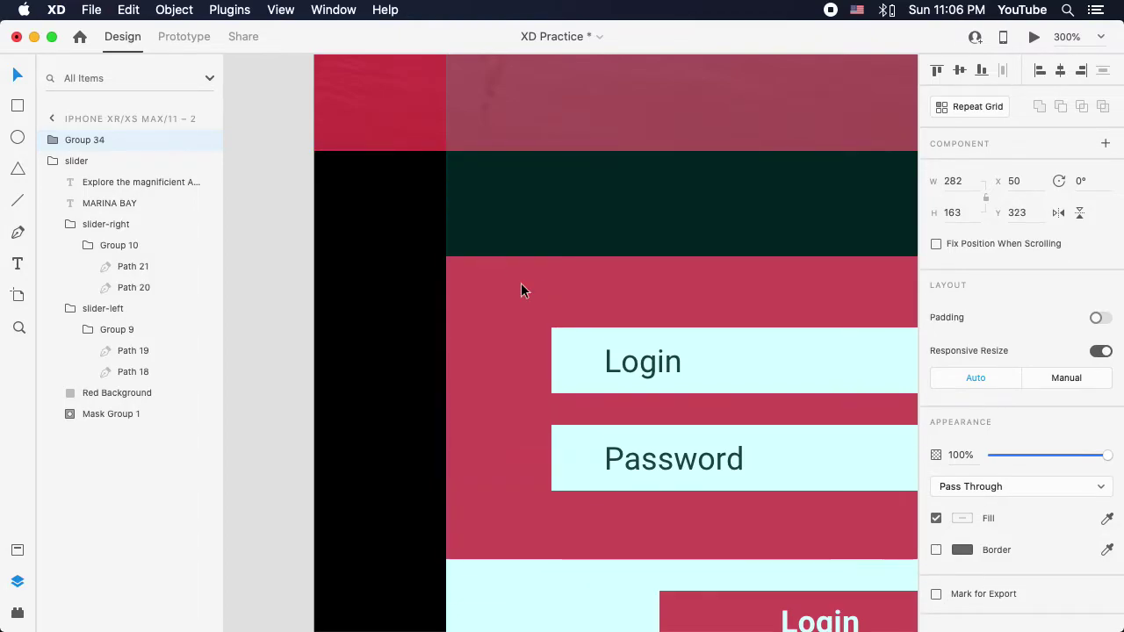
{"action": "key", "text": "shift+Down"}
{"action": "key", "text": "super+minus"}
{"action": "key", "text": "super+minus"}
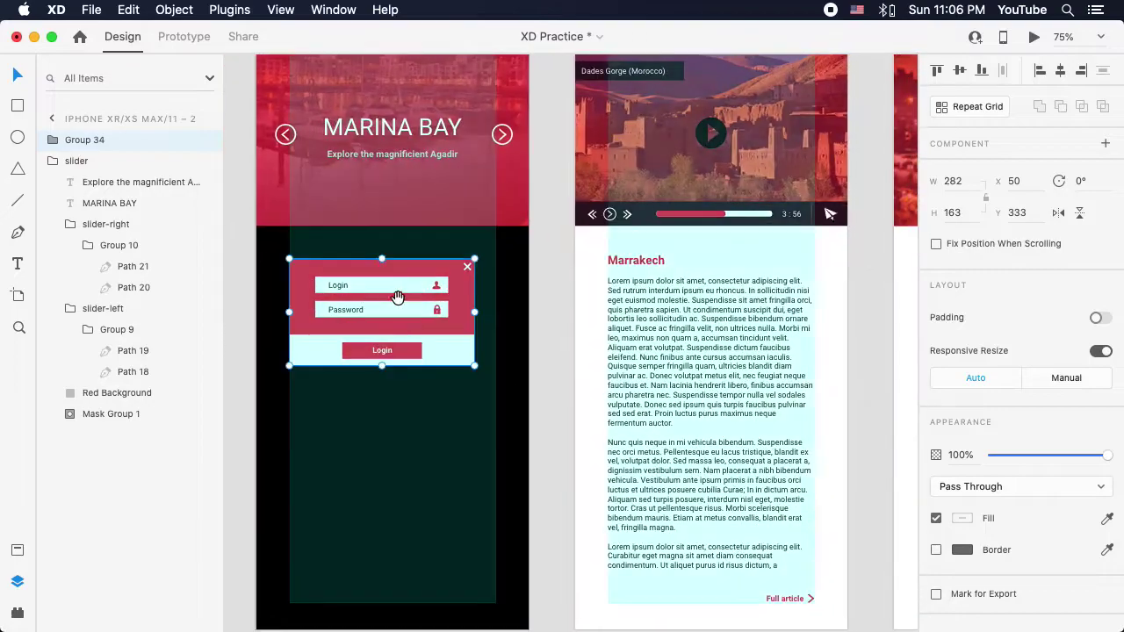
{"action": "left_click_drag", "start_coordinate": [475, 313], "coordinate": [494, 313]}
{"action": "left_click", "coordinate": [559, 292]}
Step: Copy the Lorem ipsum paragraph from the Marrakech artboard into the second artboard and fill the pasted text with white (#FFFFFF)
{"action": "left_click_drag", "start_coordinate": [561, 334], "coordinate": [713, 306]}
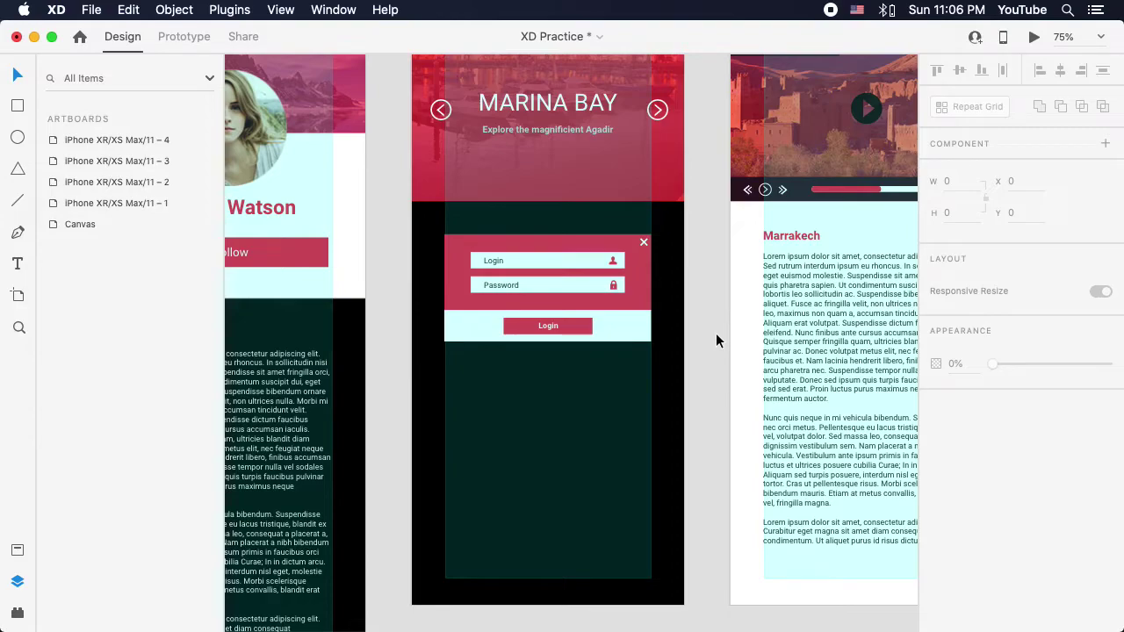
{"action": "left_click", "coordinate": [830, 317]}
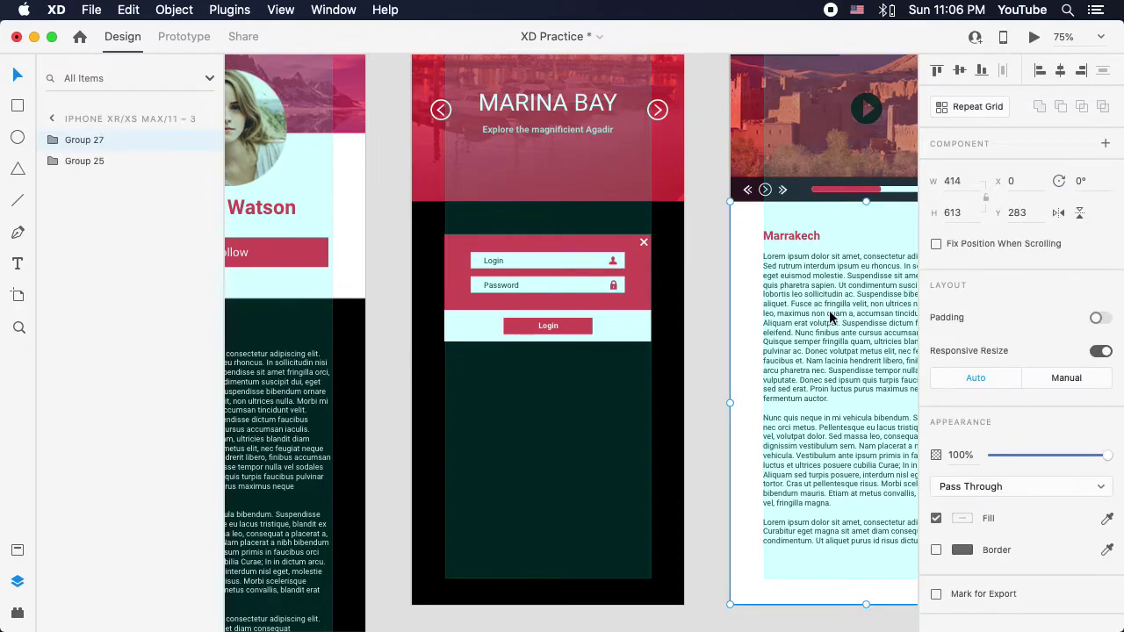
{"action": "double_click", "coordinate": [830, 318]}
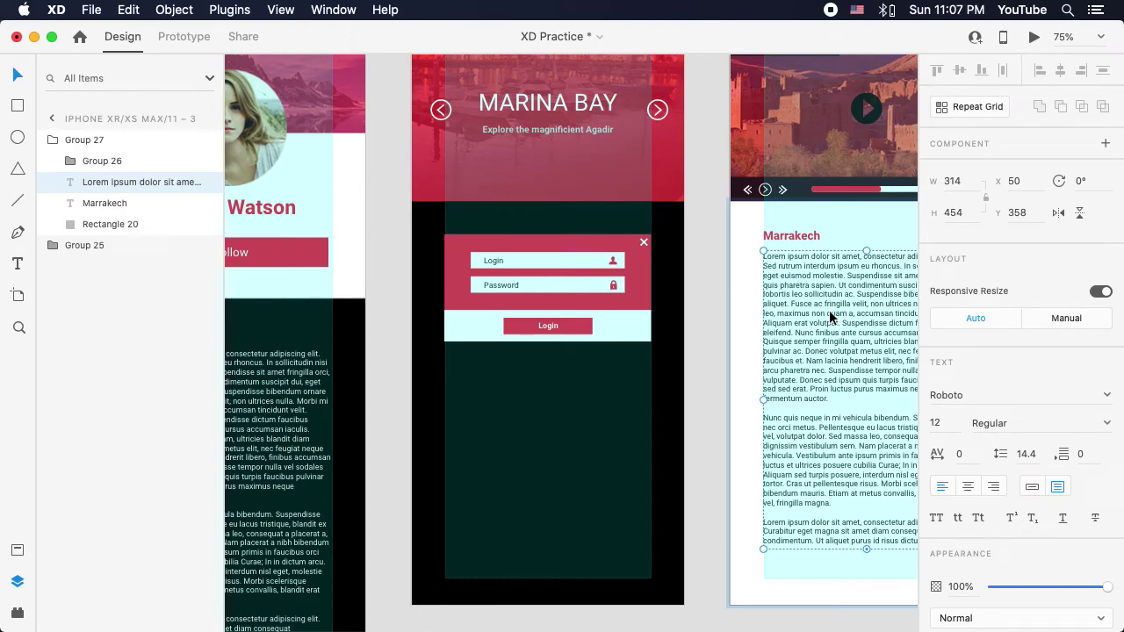
{"action": "left_click", "coordinate": [569, 389]}
{"action": "key", "text": "super+v"}
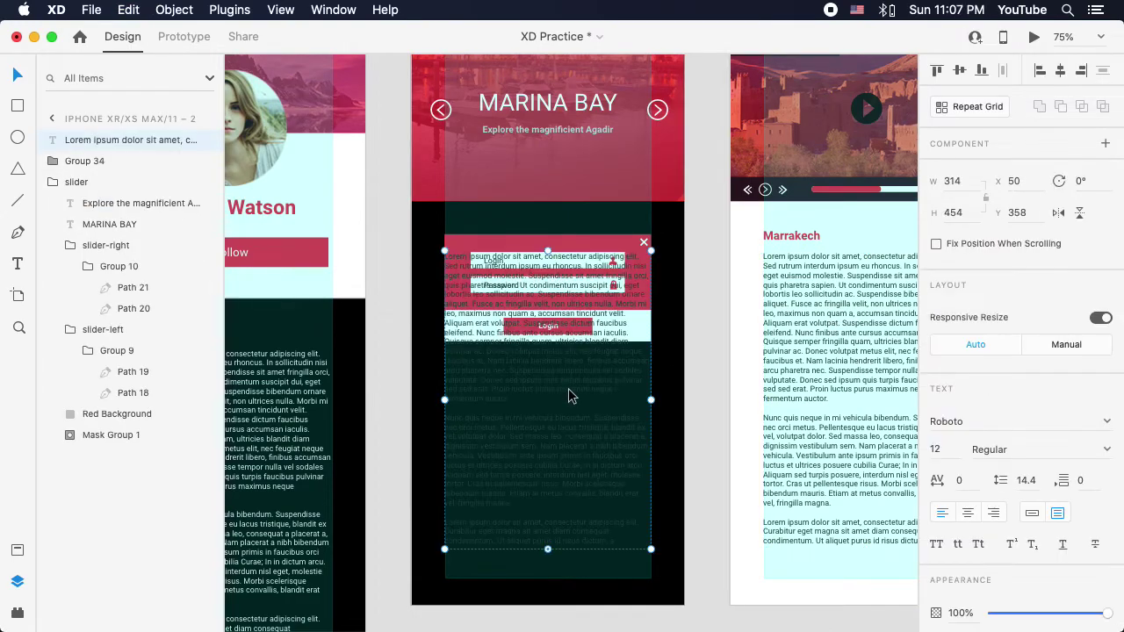
{"action": "scroll", "coordinate": [975, 545], "scroll_direction": "down", "scroll_amount": 5}
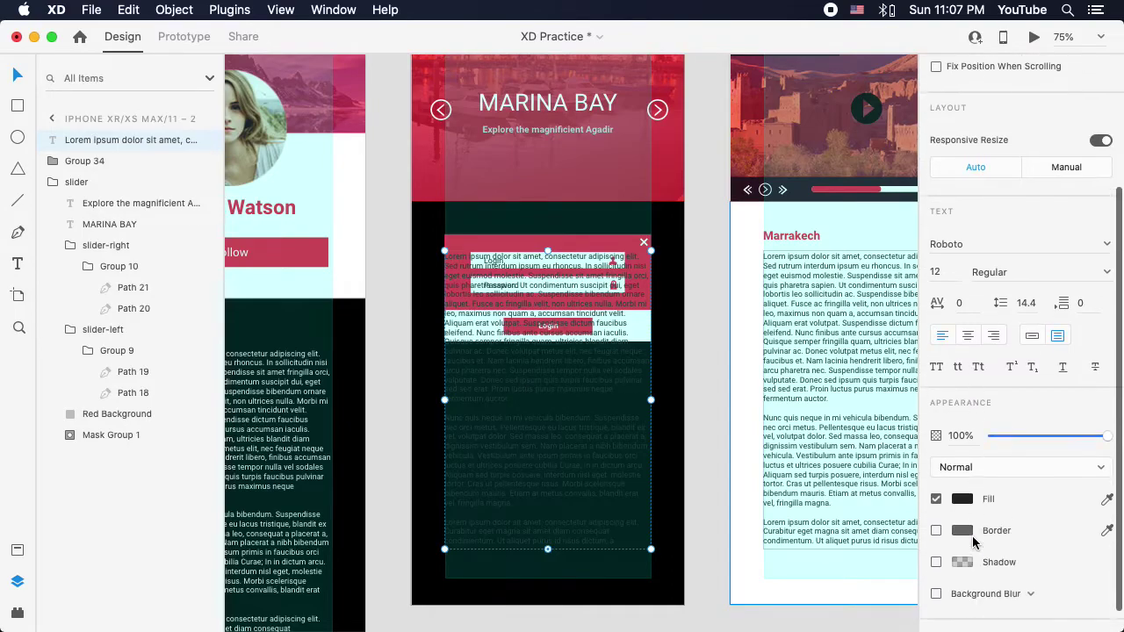
{"action": "left_click", "coordinate": [962, 471]}
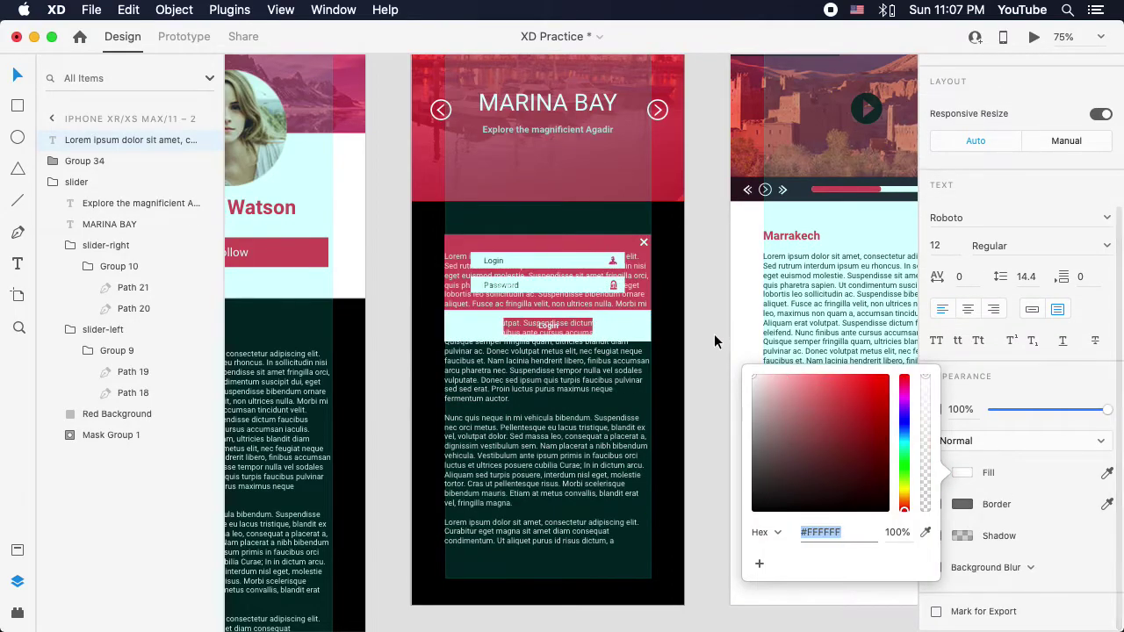
Step: Move the white paragraph below the login form to Y 516 and shorten its text box to a height of 143
{"action": "left_click_drag", "start_coordinate": [540, 426], "coordinate": [537, 457]}
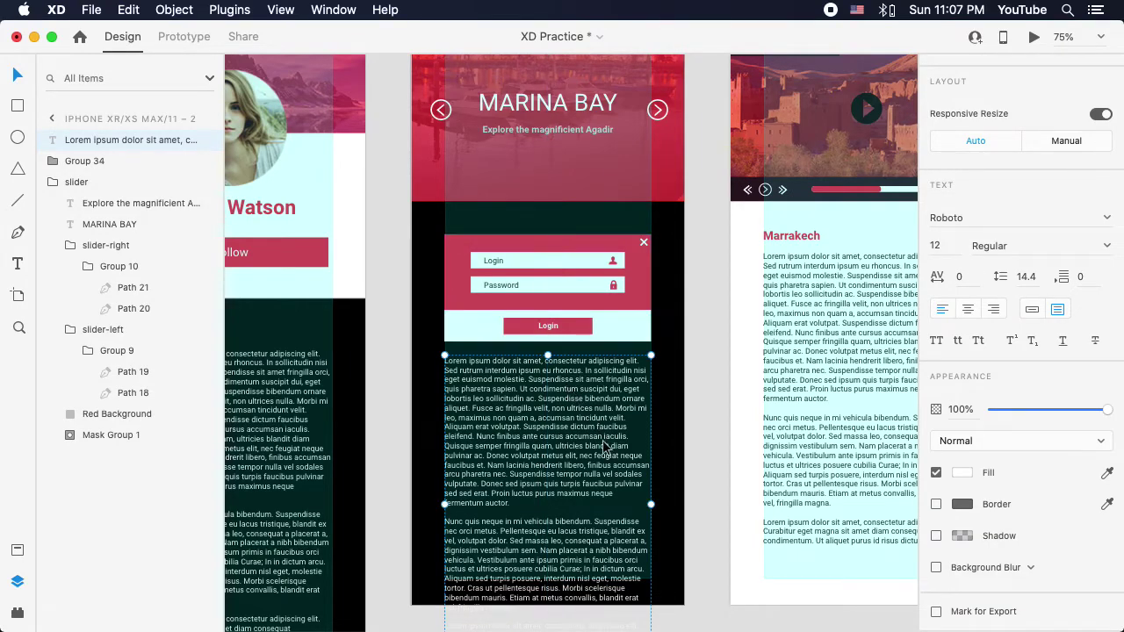
{"action": "scroll", "coordinate": [604, 466], "scroll_direction": "down", "scroll_amount": 5}
{"action": "left_click_drag", "start_coordinate": [549, 412], "coordinate": [554, 208]}
{"action": "left_click", "coordinate": [715, 219]}
{"action": "left_click_drag", "start_coordinate": [715, 220], "coordinate": [737, 475]}
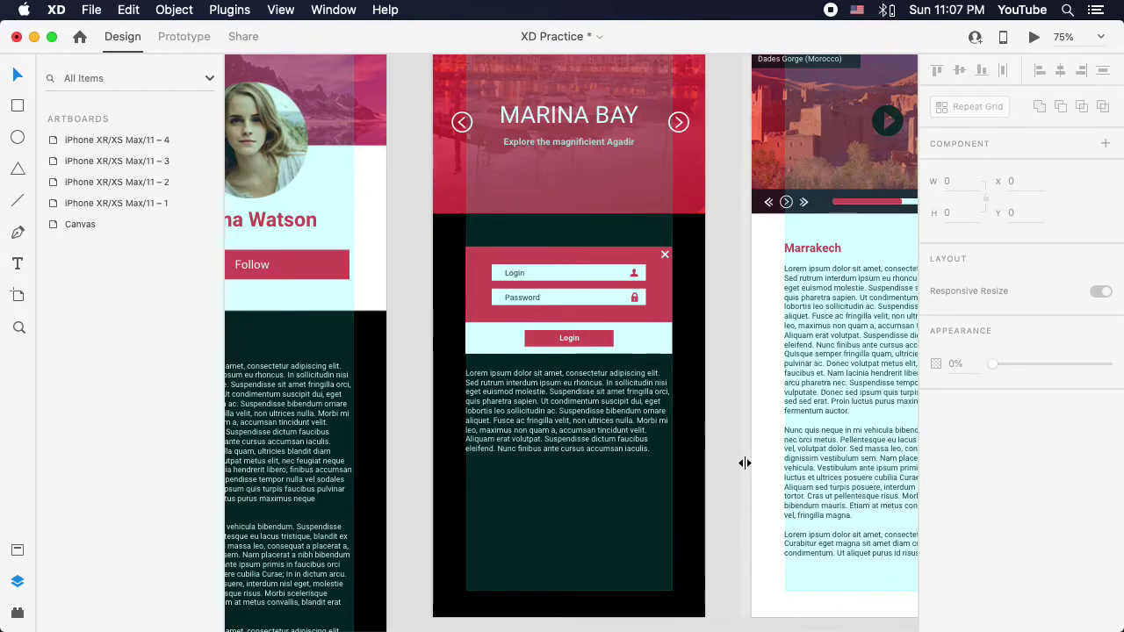
Step: Turn off the layout grid of the second iPhone artboard
{"action": "left_click", "coordinate": [685, 416]}
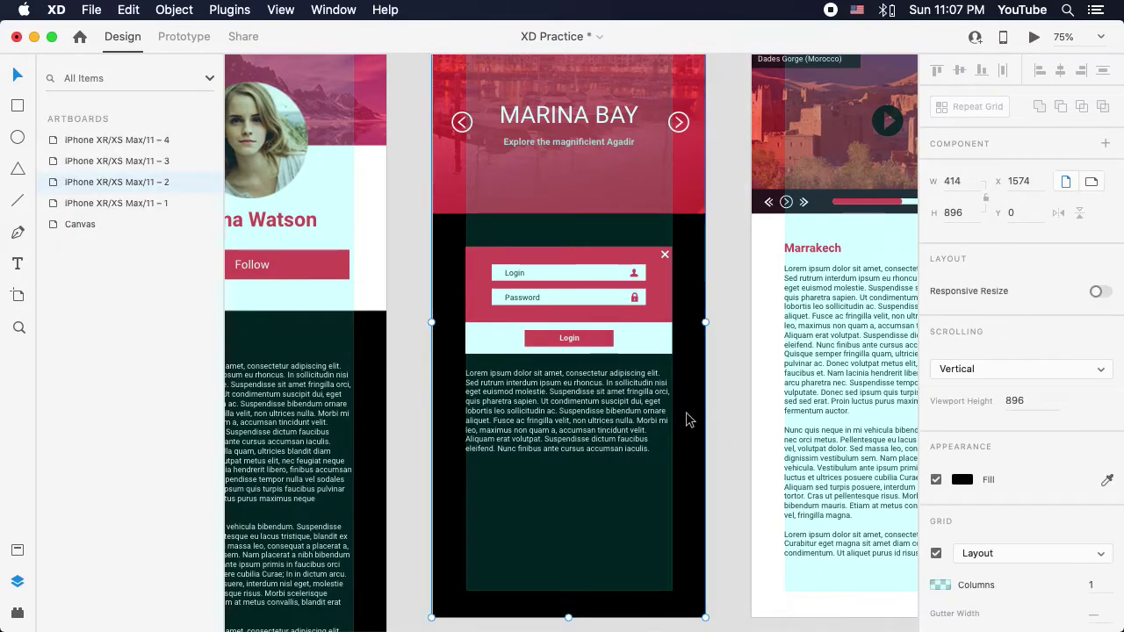
{"action": "left_click", "coordinate": [935, 553]}
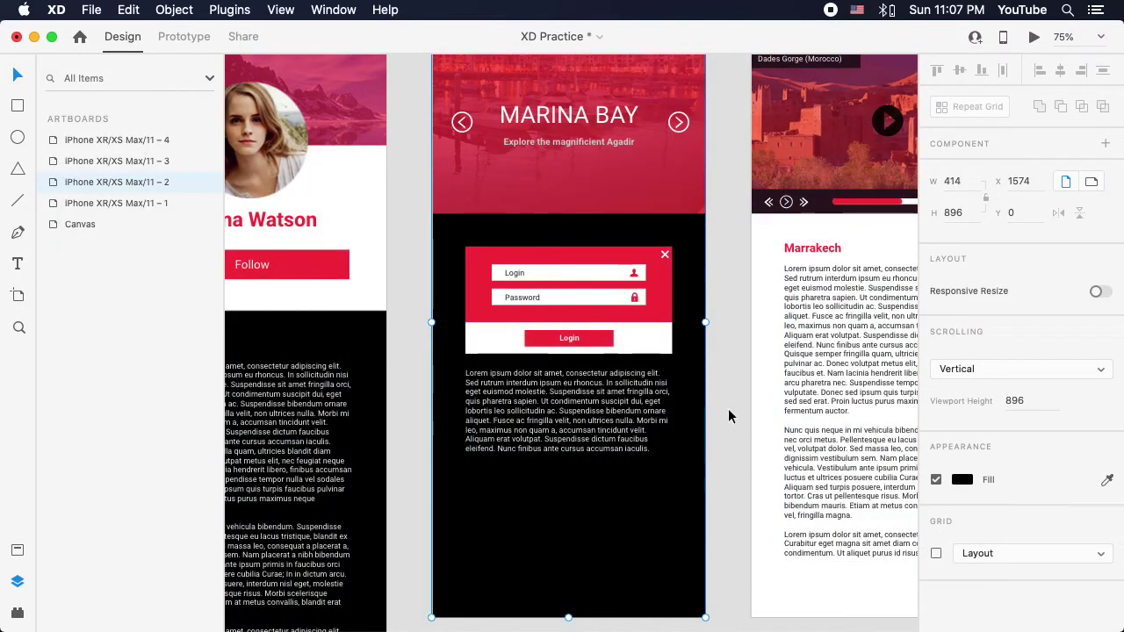
{"action": "left_click", "coordinate": [728, 416]}
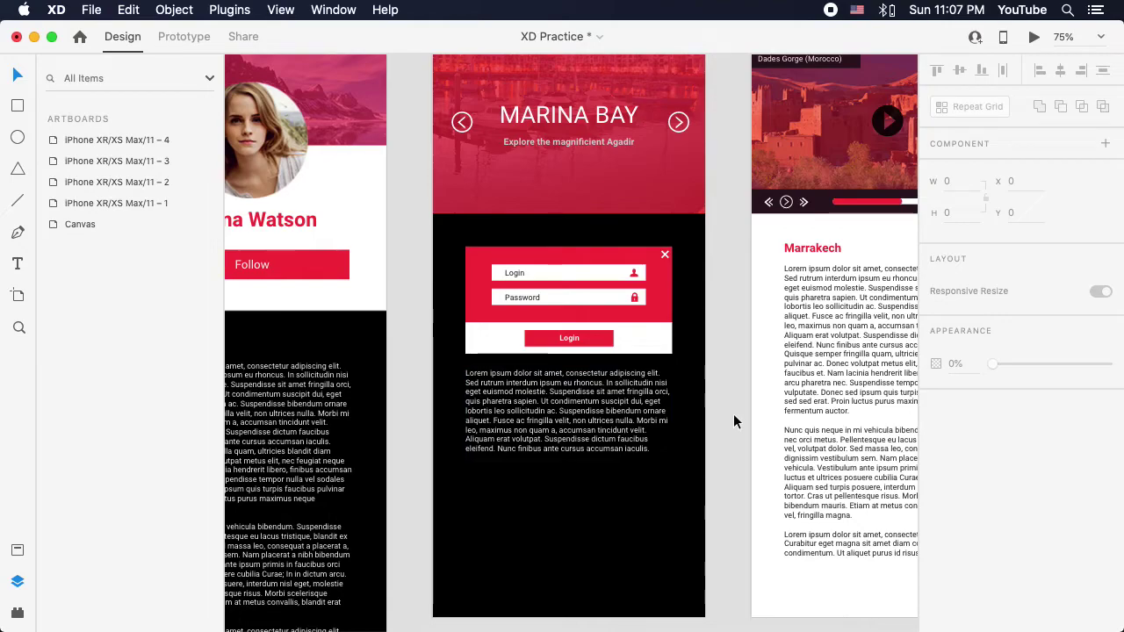
Step: Try the login form group higher up at Y 301, closer to the header, and return it to its former place
{"action": "scroll", "coordinate": [733, 413], "scroll_direction": "up", "scroll_amount": 1}
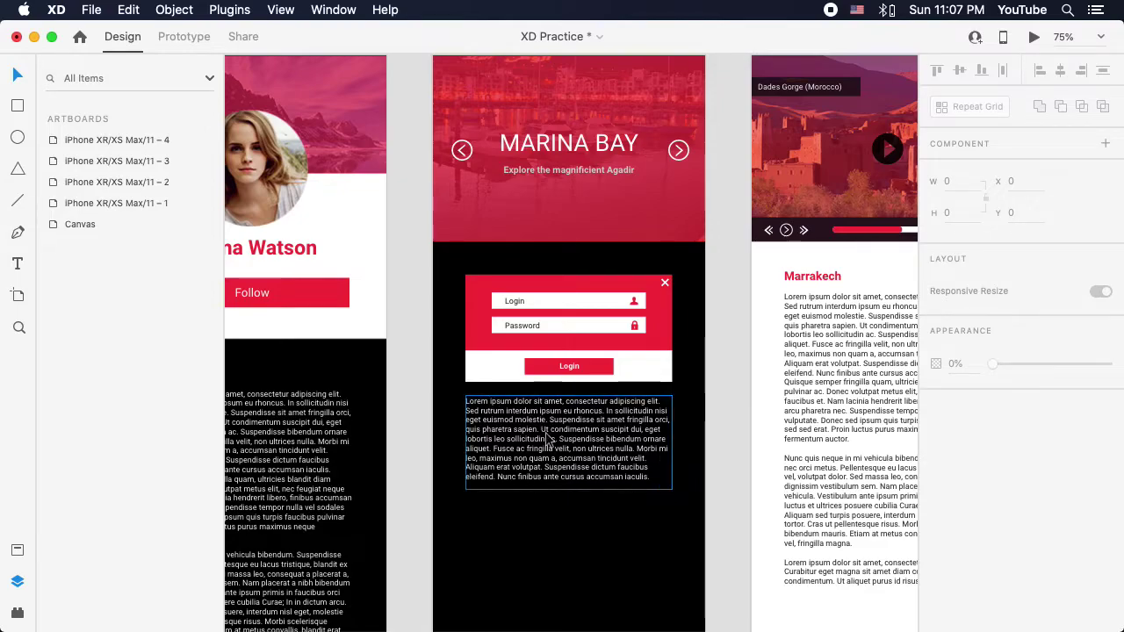
{"action": "left_click", "coordinate": [476, 294]}
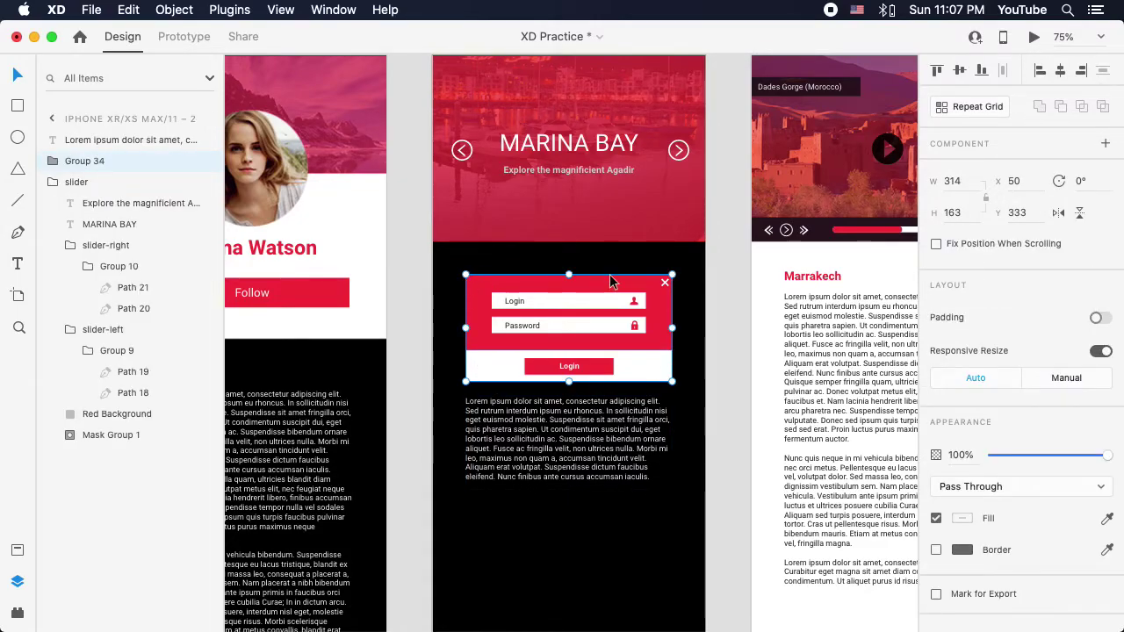
{"action": "left_click", "coordinate": [566, 410], "text": "shift"}
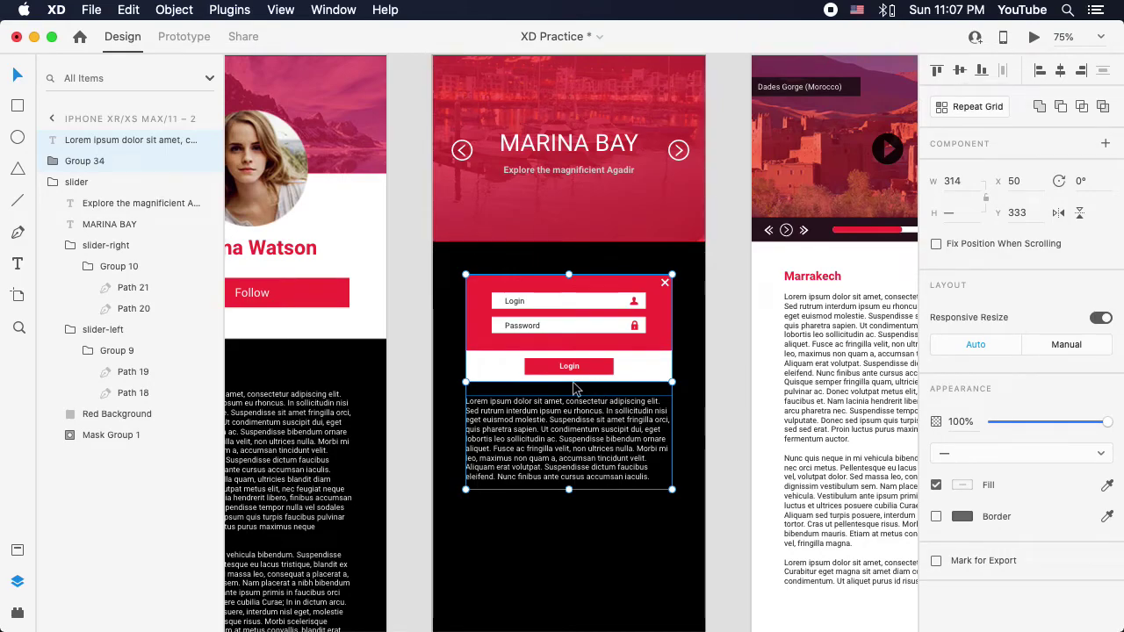
{"action": "left_click", "coordinate": [727, 354]}
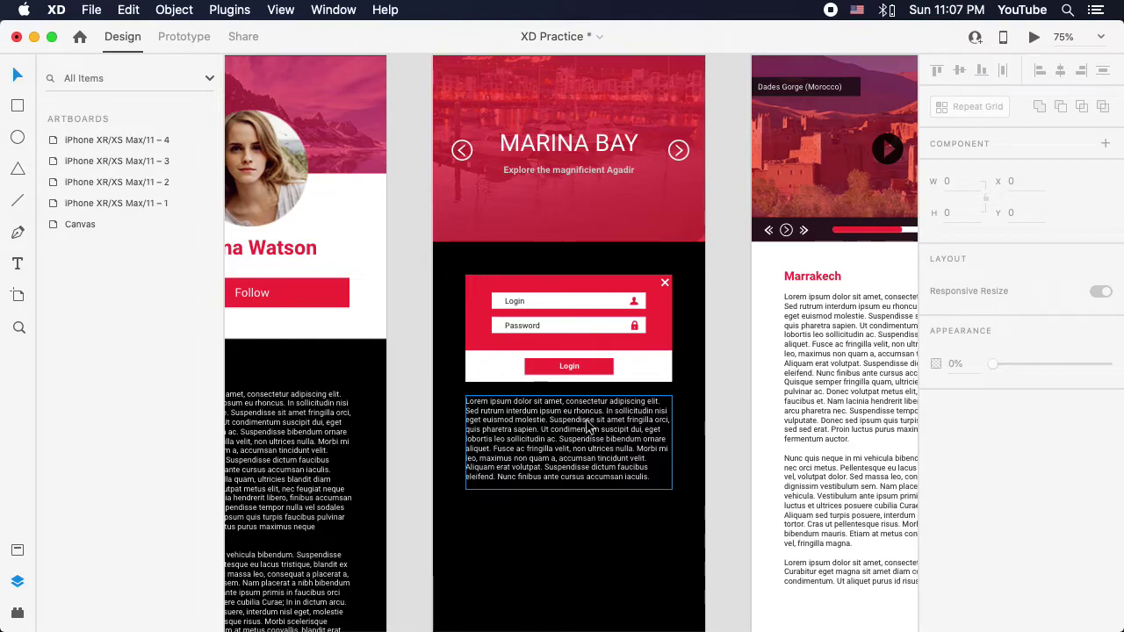
{"action": "left_click_drag", "start_coordinate": [627, 371], "coordinate": [630, 359]}
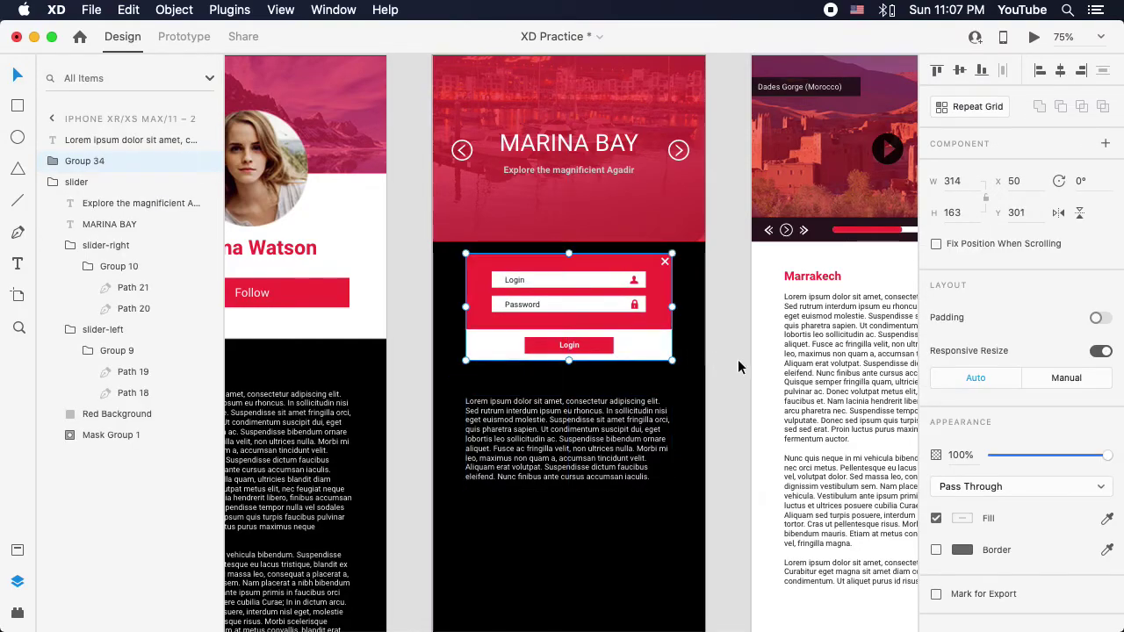
{"action": "left_click", "coordinate": [720, 471]}
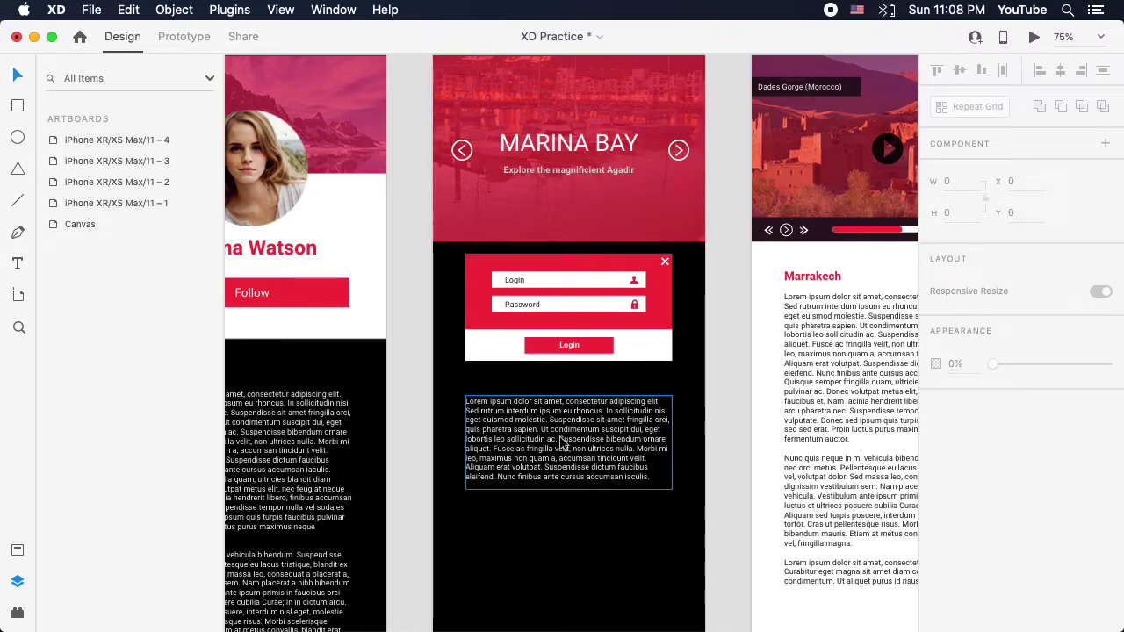
{"action": "left_click_drag", "start_coordinate": [615, 342], "coordinate": [615, 363]}
{"action": "left_click", "coordinate": [722, 349]}
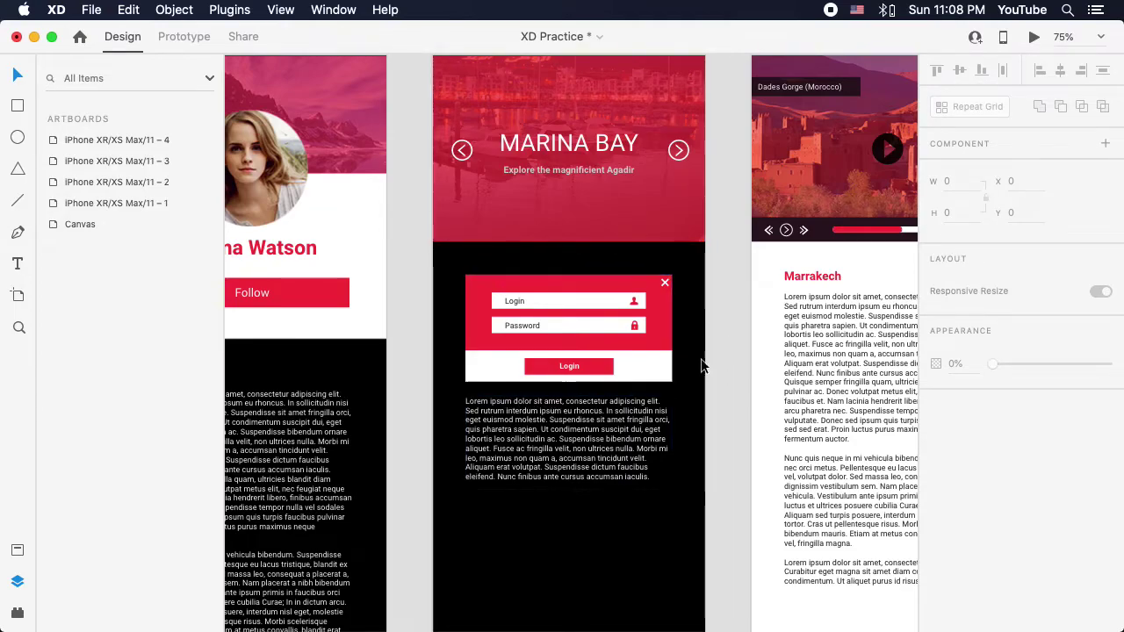
Step: Try the Light font weight on the white paragraph below the login form
{"action": "left_click", "coordinate": [589, 434]}
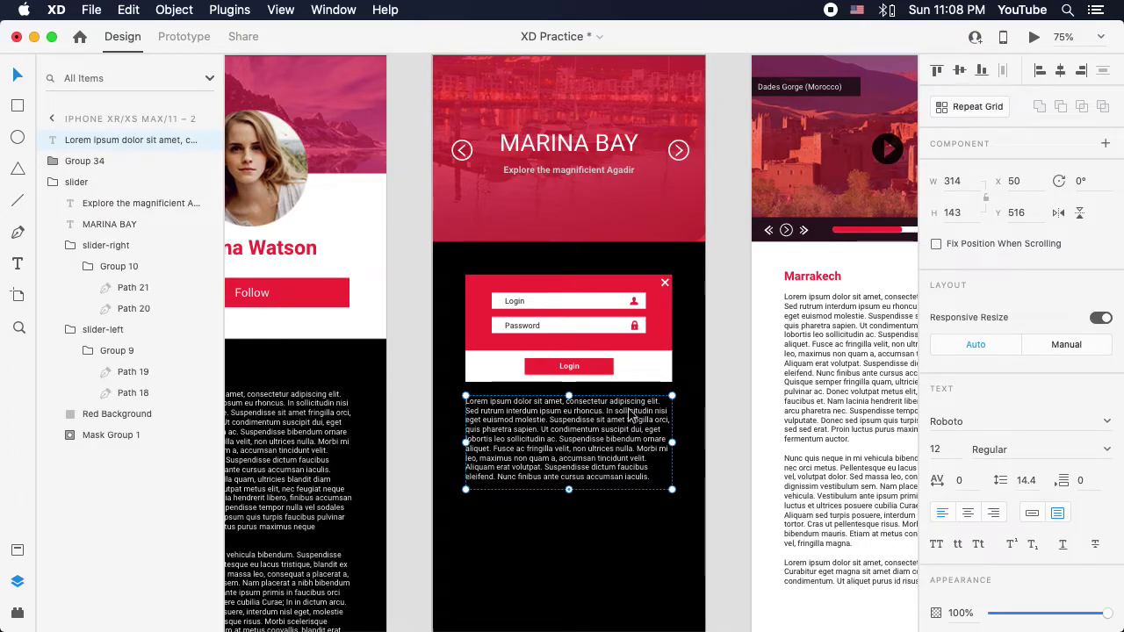
{"action": "scroll", "coordinate": [1024, 513], "scroll_direction": "down", "scroll_amount": 5}
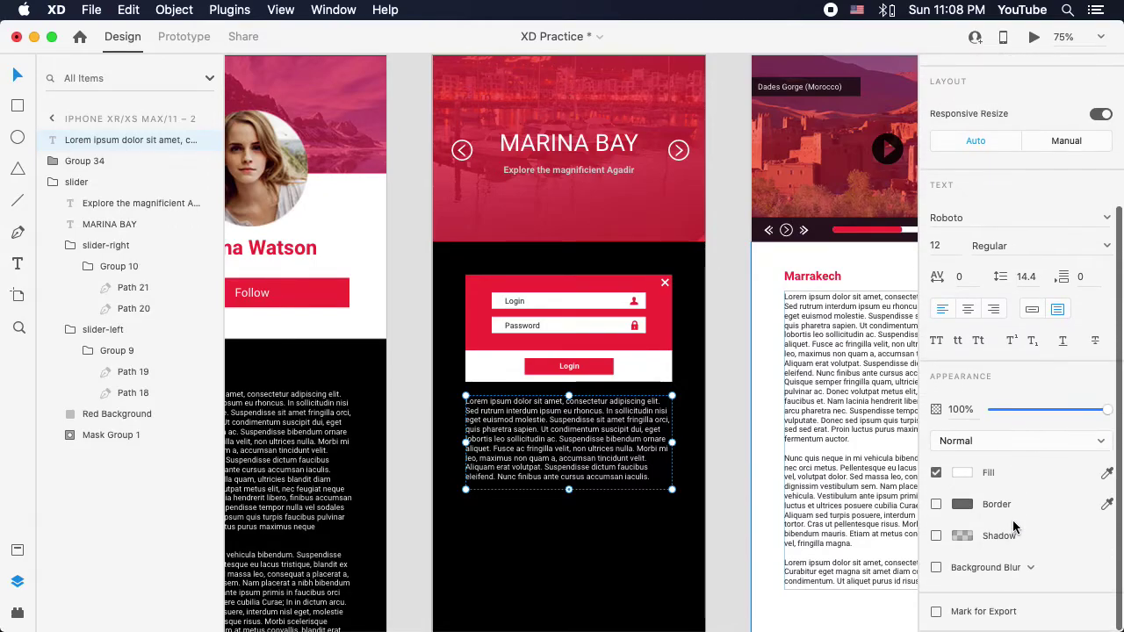
{"action": "scroll", "coordinate": [1016, 525], "scroll_direction": "up", "scroll_amount": 1}
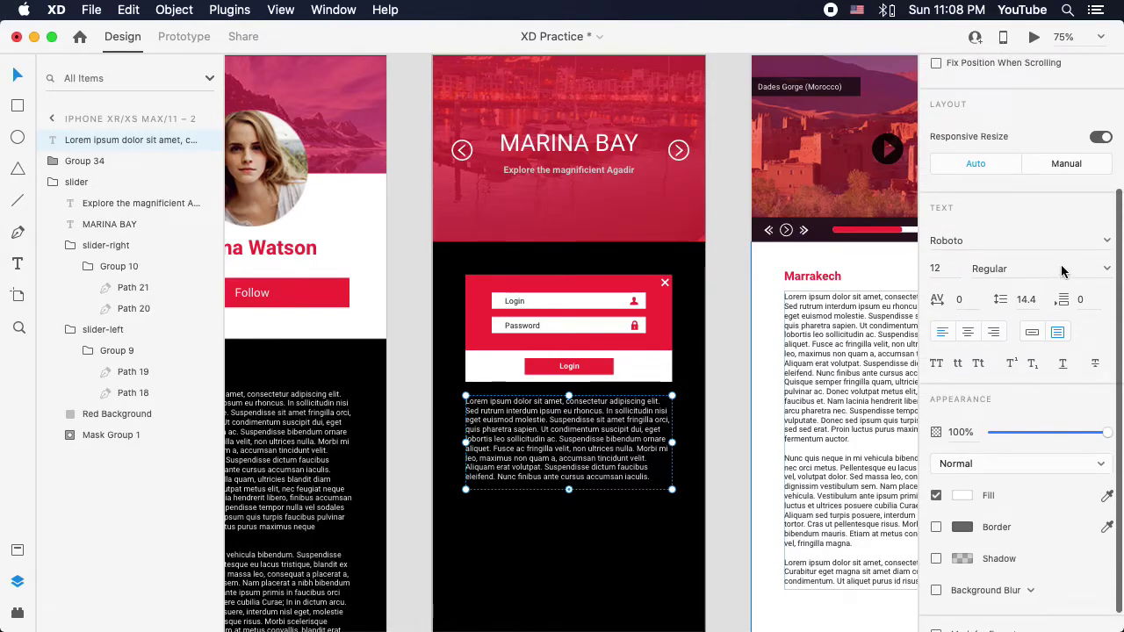
{"action": "left_click", "coordinate": [1096, 270]}
{"action": "left_click", "coordinate": [1018, 332]}
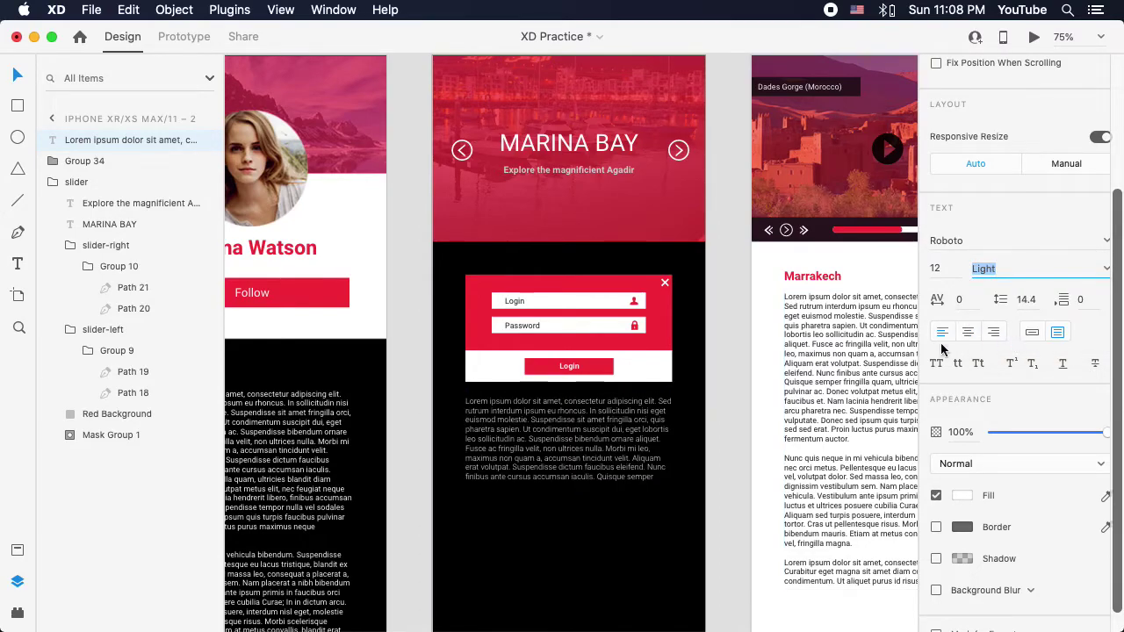
{"action": "left_click", "coordinate": [573, 409]}
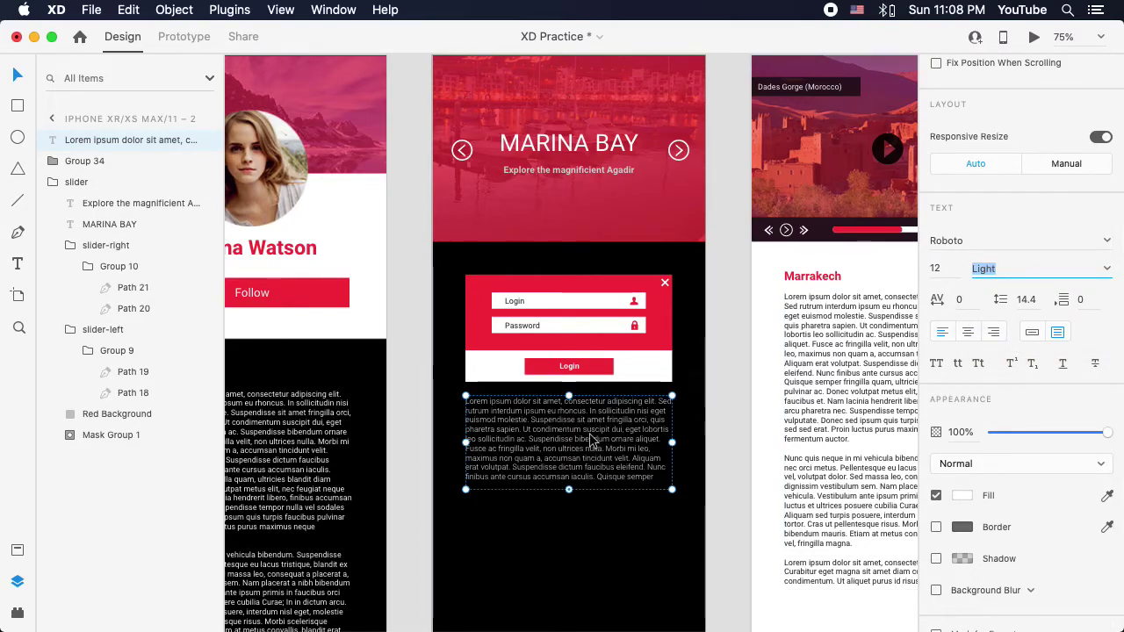
{"action": "left_click", "coordinate": [1104, 268]}
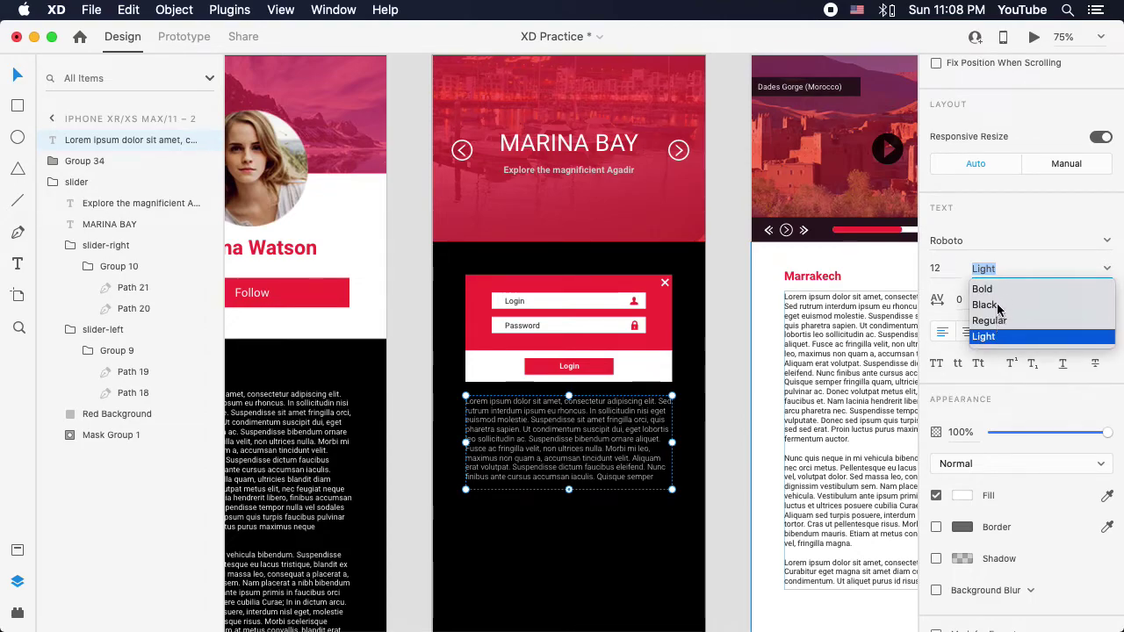
{"action": "left_click", "coordinate": [937, 317]}
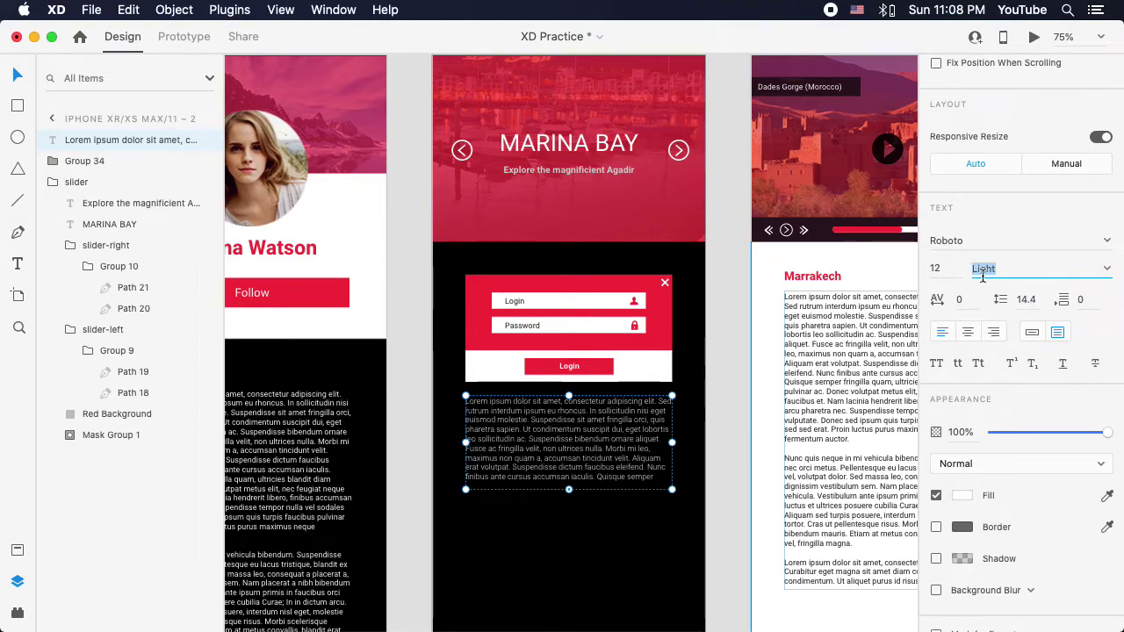
{"action": "left_click", "coordinate": [403, 434]}
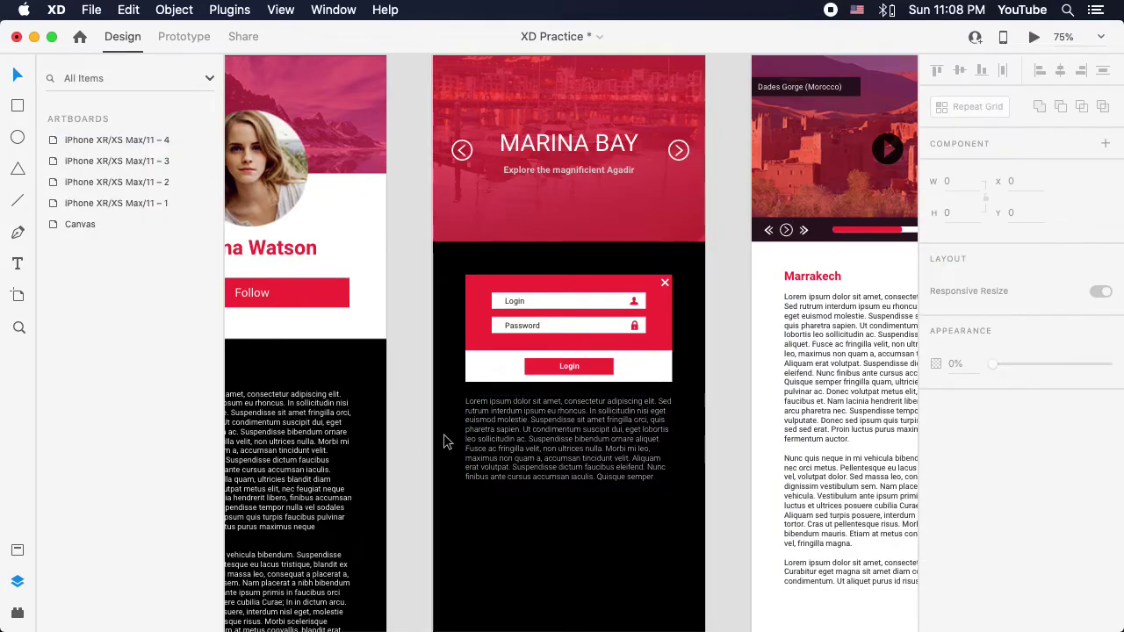
Step: Undo the paragraph's font weight change and select the paragraph again
{"action": "key", "text": "super+z"}
{"action": "left_click", "coordinate": [412, 435]}
{"action": "left_click", "coordinate": [654, 457]}
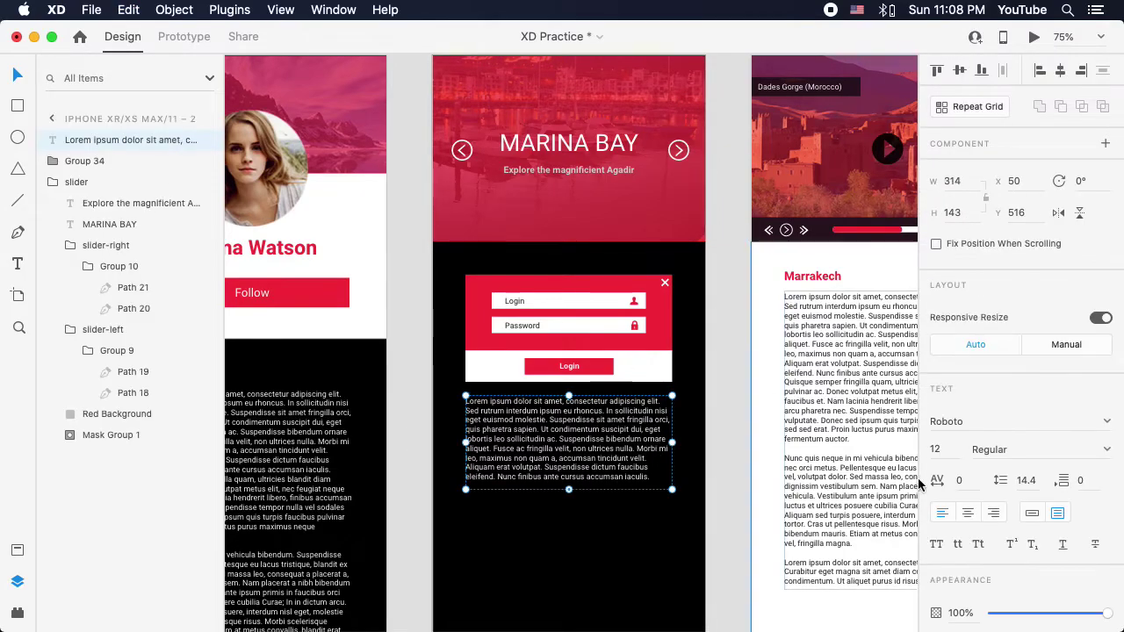
Step: Change the fill of the paragraph below the login form to a muted gray
{"action": "scroll", "coordinate": [934, 521], "scroll_direction": "down", "scroll_amount": 2}
{"action": "scroll", "coordinate": [935, 521], "scroll_direction": "down", "scroll_amount": 2}
{"action": "left_click", "coordinate": [962, 573]}
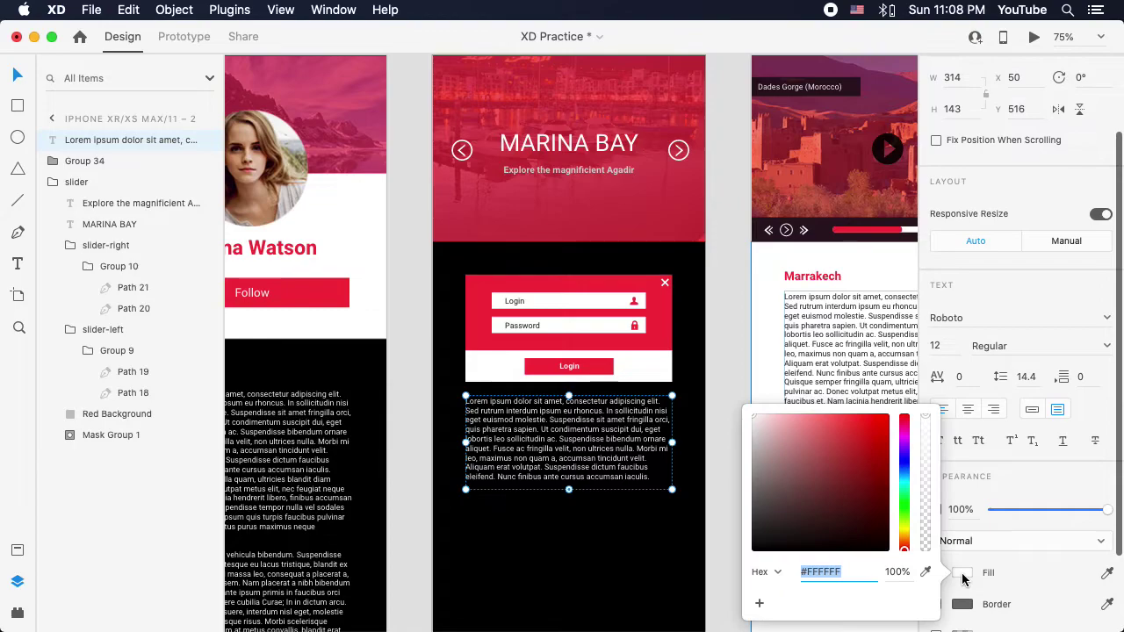
{"action": "left_click_drag", "start_coordinate": [766, 448], "coordinate": [732, 454]}
{"action": "left_click", "coordinate": [406, 436]}
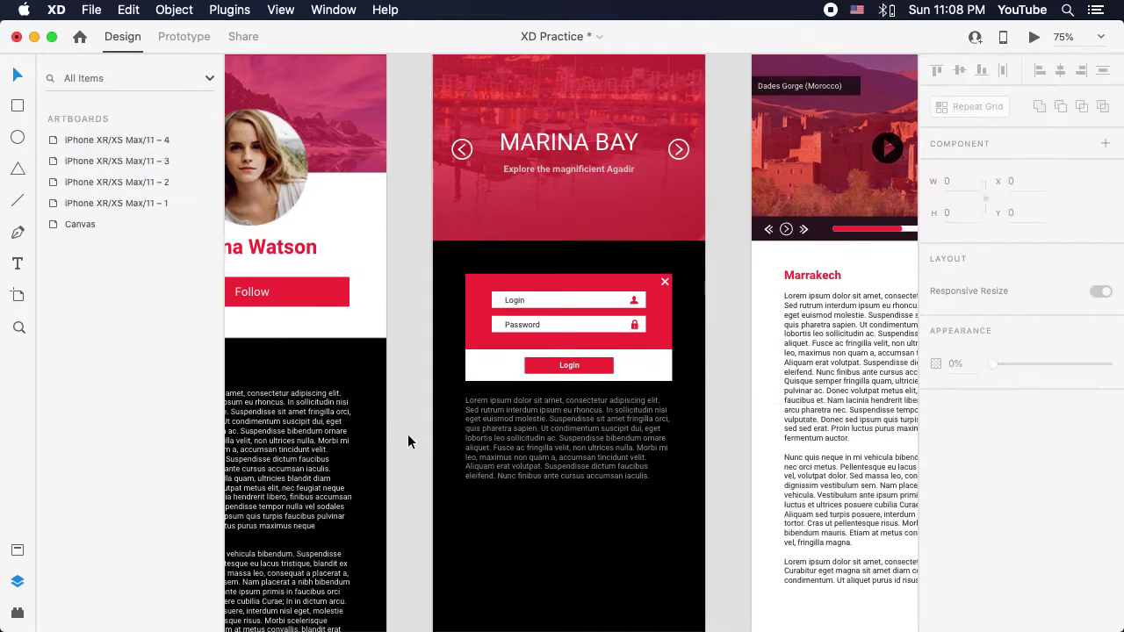
Step: Try deleting the red boxes behind the two separate carousel arrows on the Canvas artboard, and undo the deletion
{"action": "left_click", "coordinate": [607, 435], "text": "alt"}
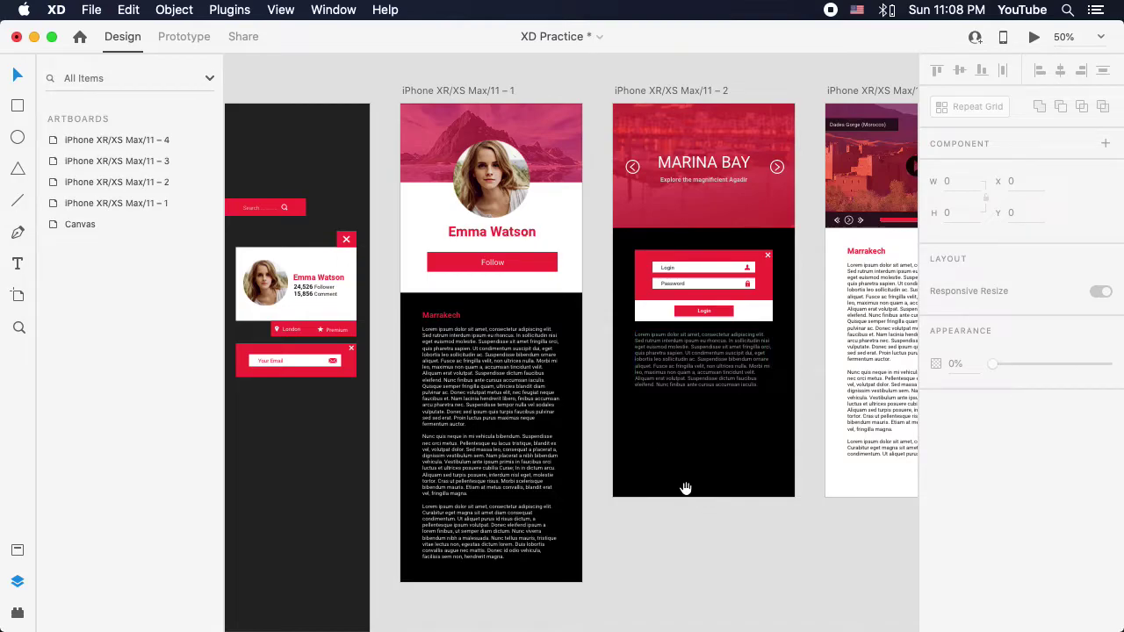
{"action": "left_click_drag", "start_coordinate": [520, 433], "coordinate": [682, 404]}
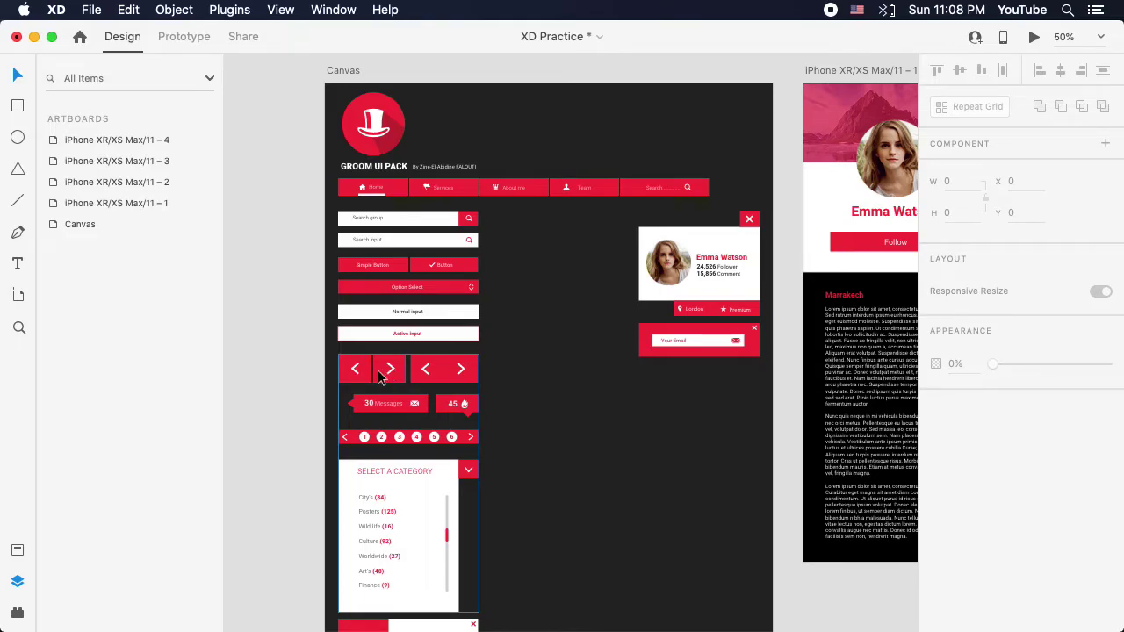
{"action": "left_click", "coordinate": [379, 373], "text": "super"}
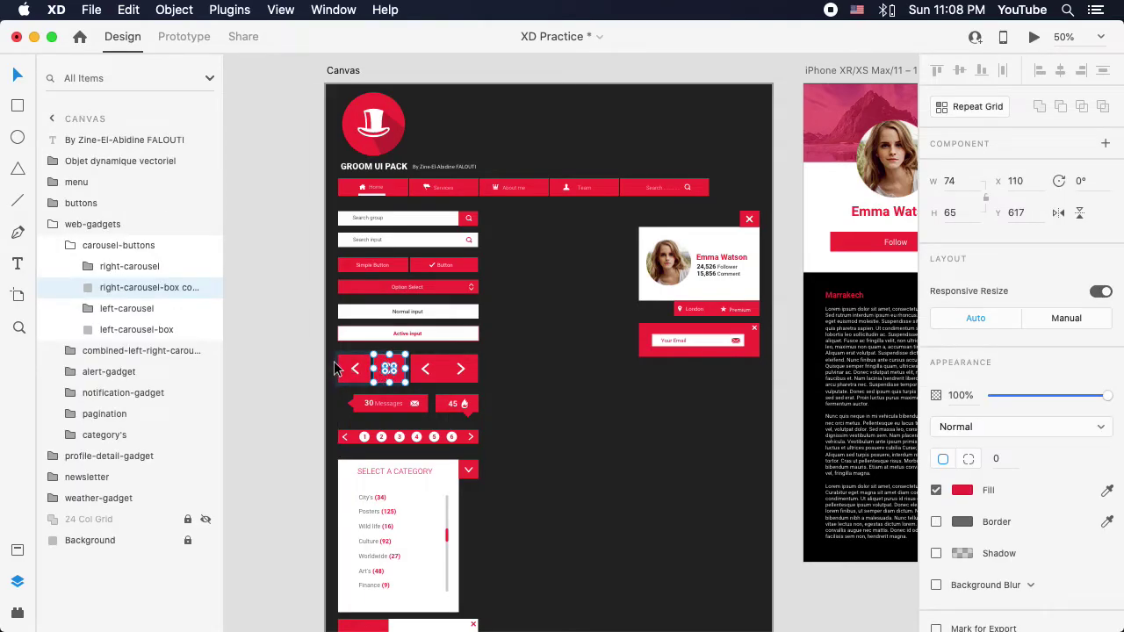
{"action": "left_click", "coordinate": [359, 369], "text": "shift+super"}
{"action": "key", "text": "Delete"}
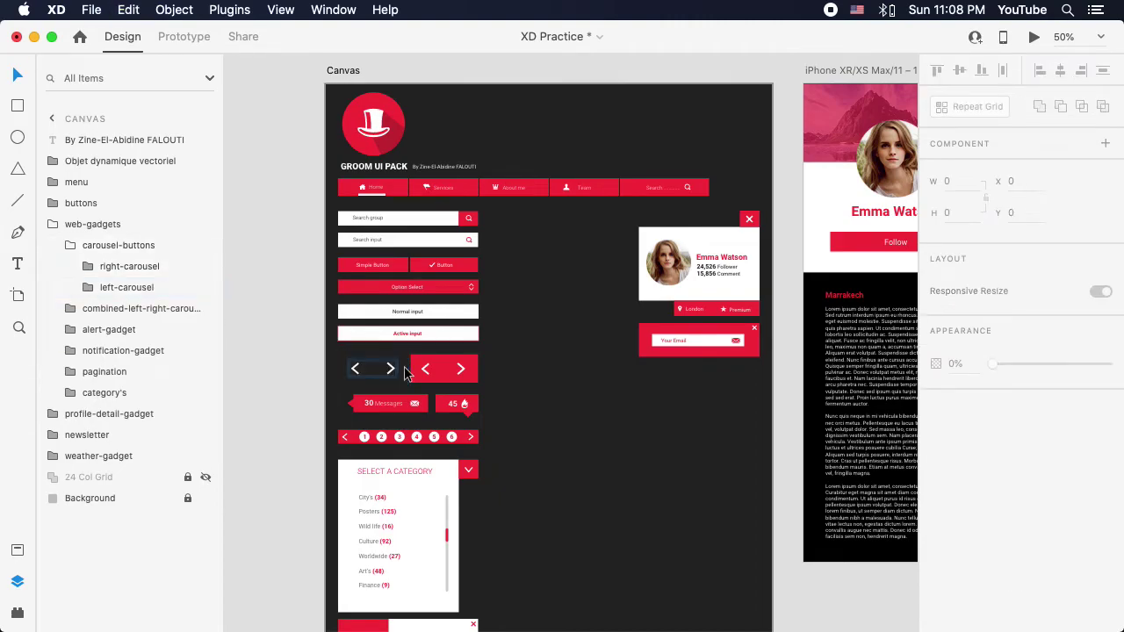
{"action": "key", "text": "super+z"}
{"action": "key", "text": "Escape"}
Step: Duplicate the web-gadgets group into the empty area below the newsletter gadget on the Canvas artboard
{"action": "left_click_drag", "start_coordinate": [436, 368], "coordinate": [741, 404]}
{"action": "scroll", "coordinate": [514, 341], "scroll_direction": "down", "scroll_amount": 3}
{"action": "scroll", "coordinate": [514, 341], "scroll_direction": "right", "scroll_amount": 5}
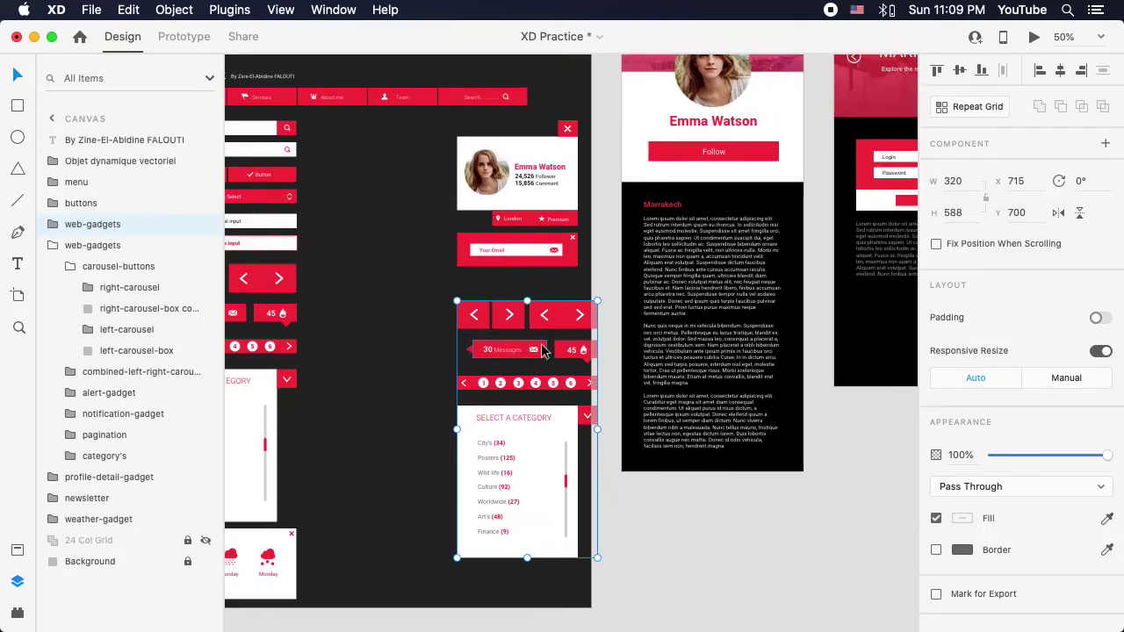
Step: Ungroup the web-gadgets copy and delete everything in it except the two separate carousel buttons
{"action": "key", "text": "shift+super+g"}
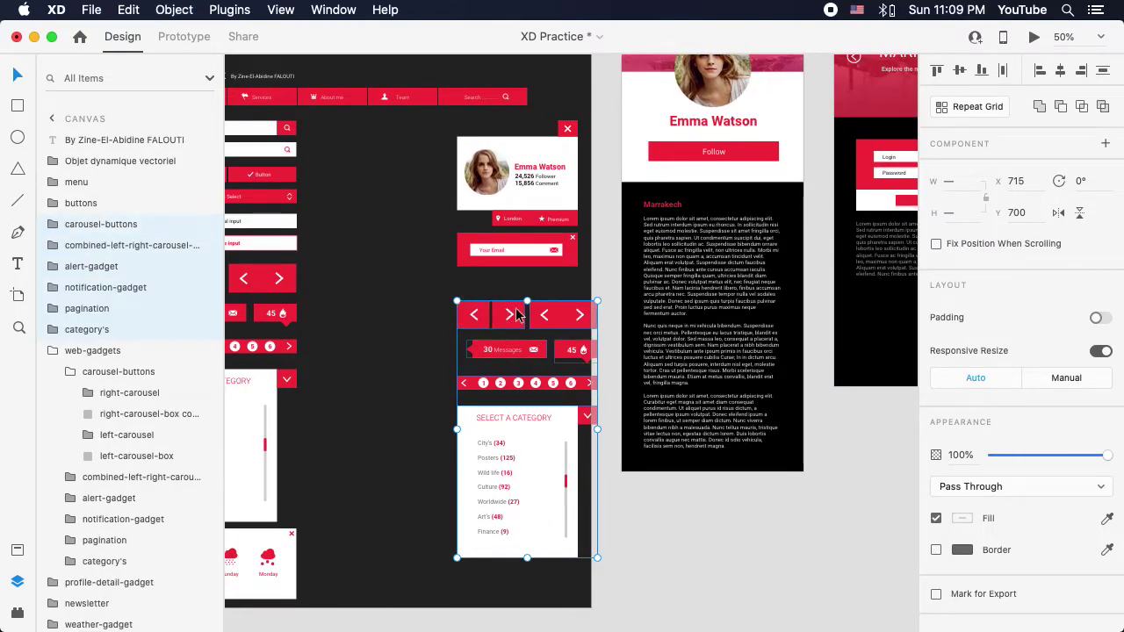
{"action": "double_click", "coordinate": [516, 316]}
{"action": "left_click", "coordinate": [544, 314]}
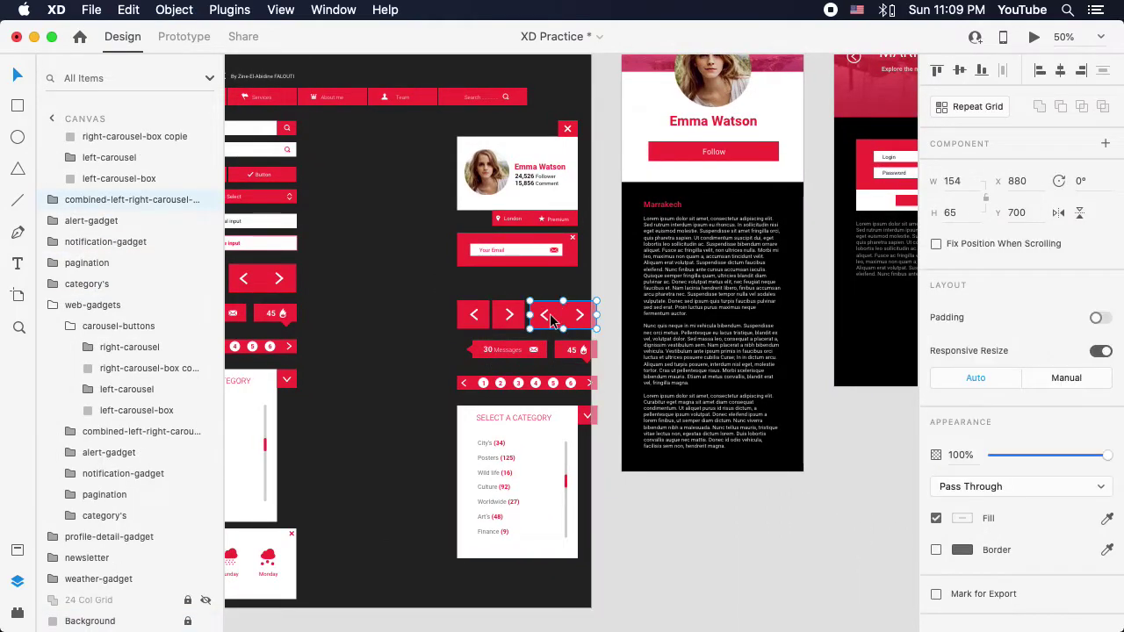
{"action": "key", "text": "Delete"}
{"action": "left_click_drag", "start_coordinate": [439, 338], "coordinate": [600, 625]}
{"action": "key", "text": "Delete"}
Step: Move the copied carousel buttons below the gray paragraph on the second iPhone artboard and ungroup them completely
{"action": "left_click", "coordinate": [501, 318]}
{"action": "left_click_drag", "start_coordinate": [506, 314], "coordinate": [626, 269]}
{"action": "scroll", "coordinate": [679, 561], "scroll_direction": "down", "scroll_amount": 3}
{"action": "scroll", "coordinate": [627, 552], "scroll_direction": "up", "scroll_amount": 5}
{"action": "key", "text": "super+shift+g"}
{"action": "key", "text": "super+shift+g"}
Step: Center the right arrow and the left arrow within their respective red boxes
{"action": "left_click", "coordinate": [570, 357]}
{"action": "left_click", "coordinate": [614, 287]}
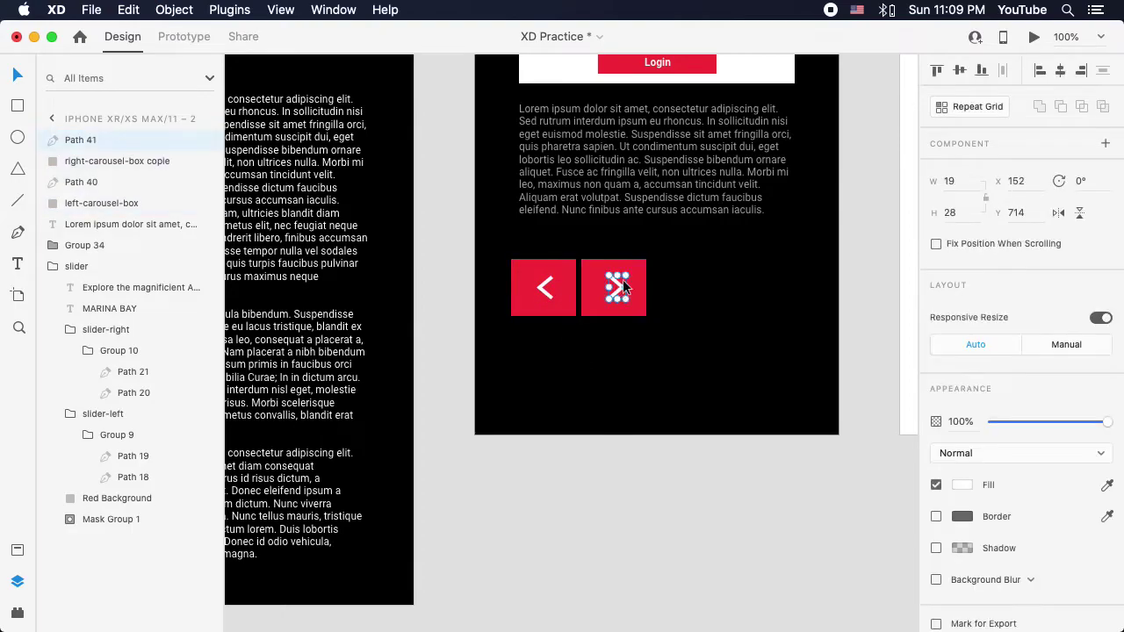
{"action": "left_click", "coordinate": [1060, 71]}
{"action": "left_click", "coordinate": [532, 287]}
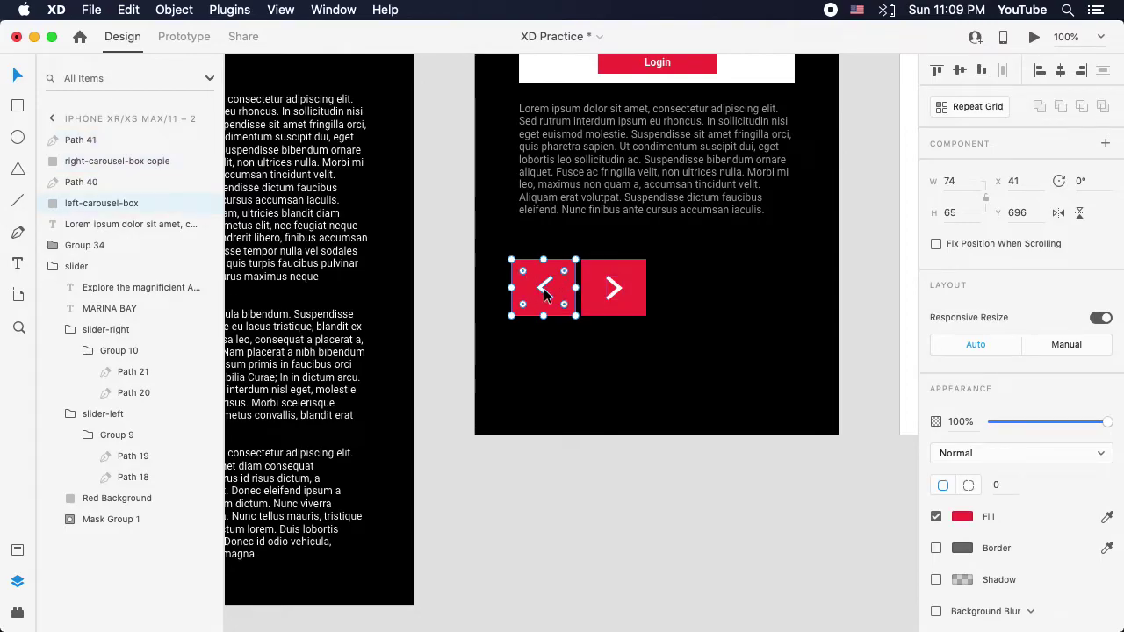
{"action": "left_click", "coordinate": [544, 290], "text": "shift"}
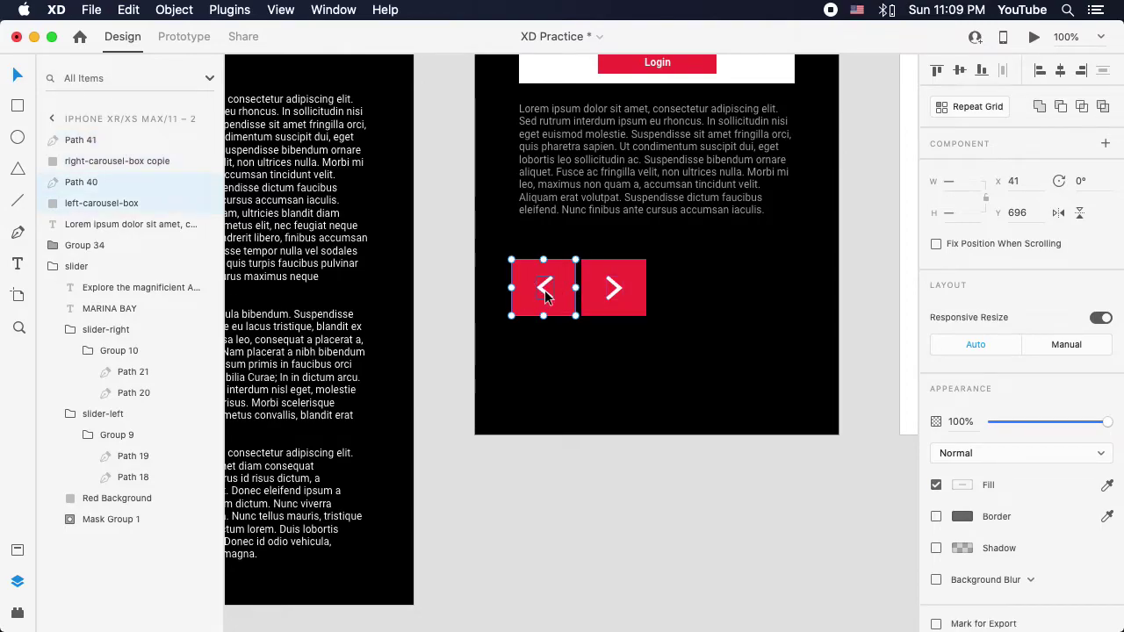
{"action": "left_click", "coordinate": [1059, 74]}
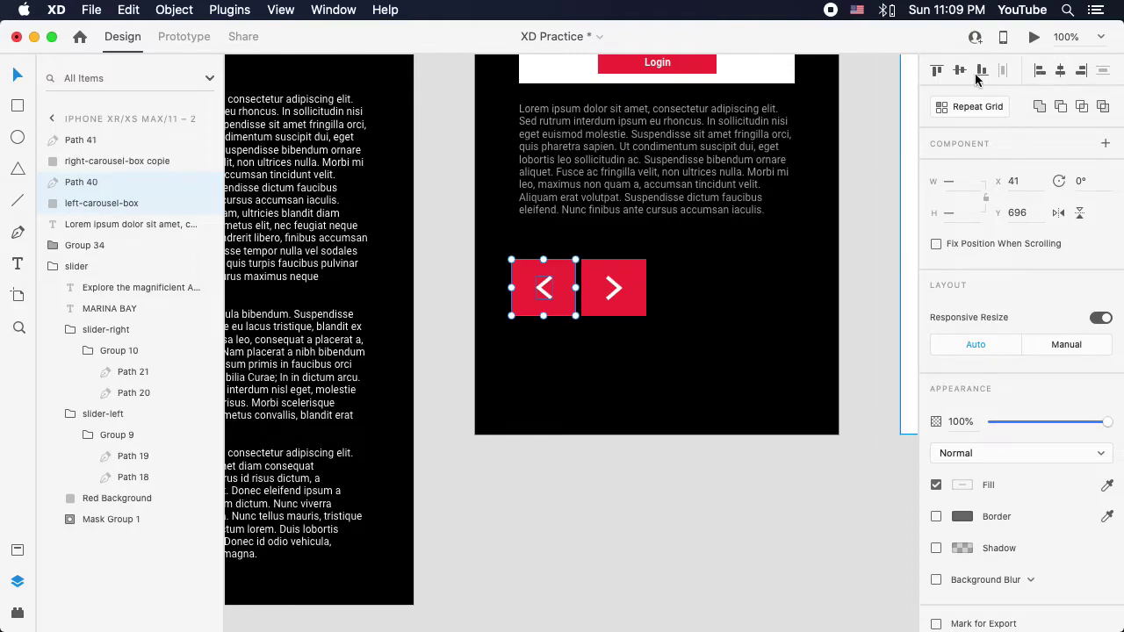
Step: Compare the dimensions of the two red boxes and of the two arrows
{"action": "left_click", "coordinate": [588, 330]}
{"action": "left_click", "coordinate": [566, 301]}
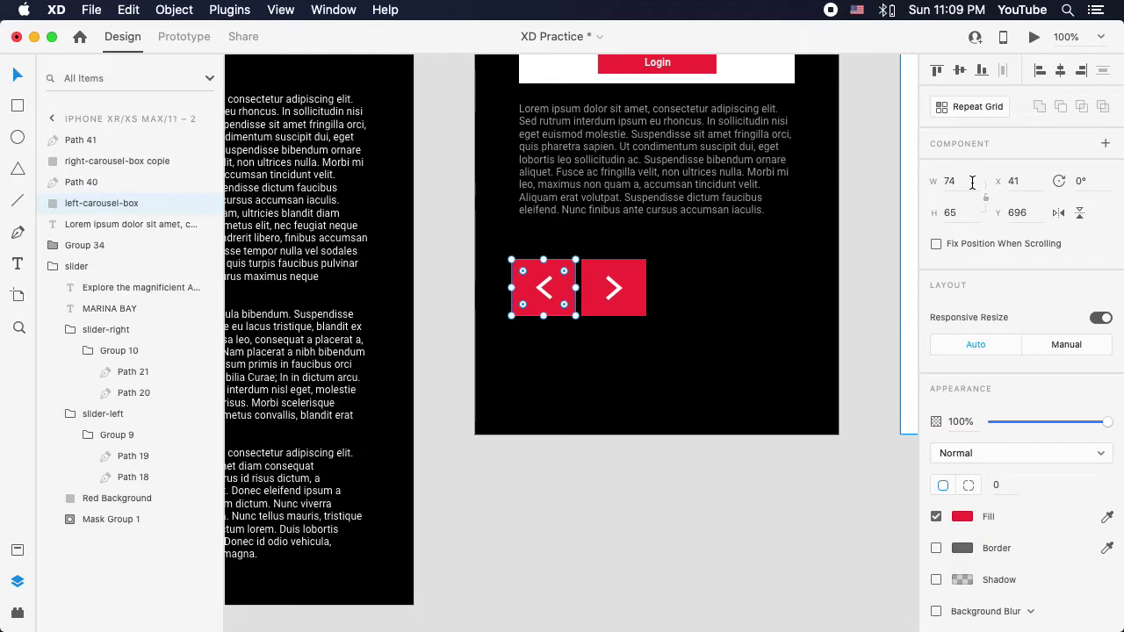
{"action": "left_click", "coordinate": [626, 265]}
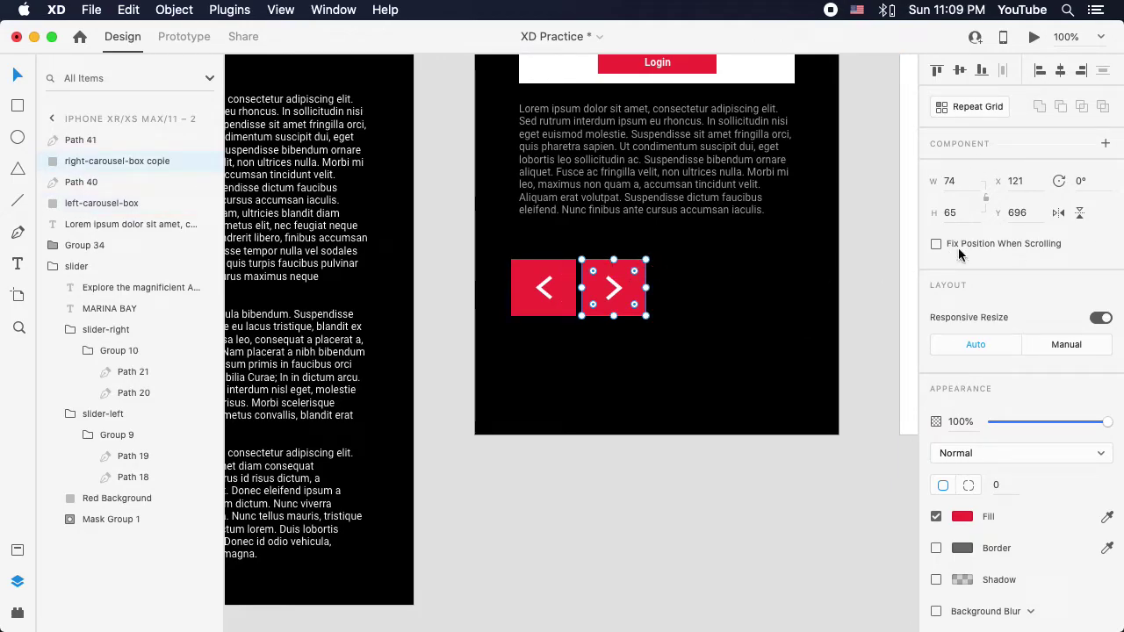
{"action": "left_click", "coordinate": [543, 290]}
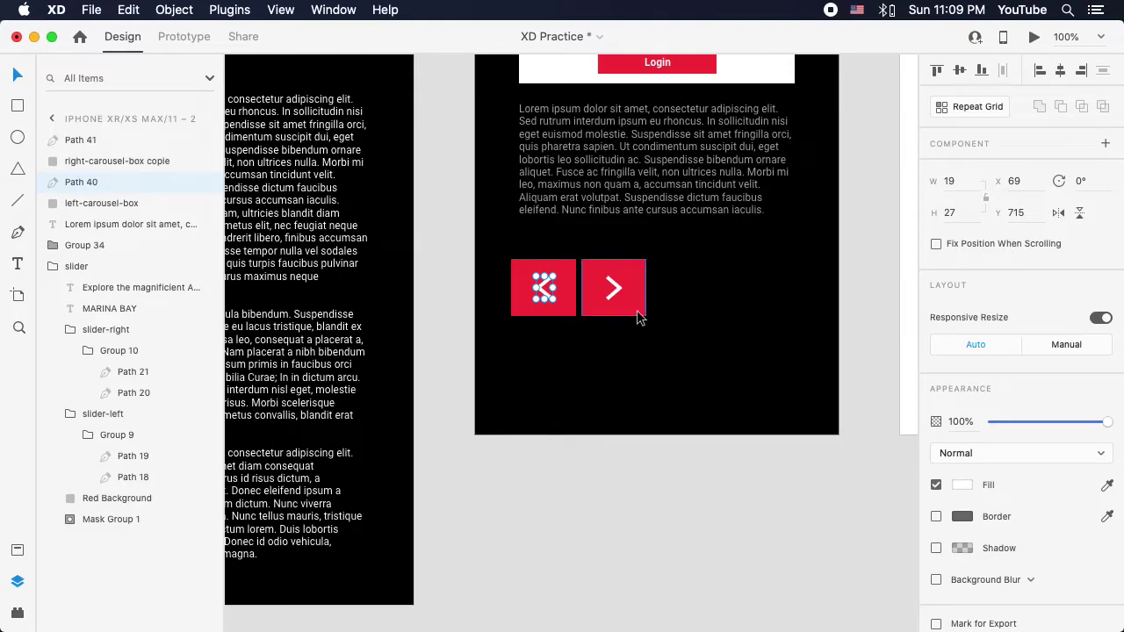
{"action": "left_click", "coordinate": [612, 291]}
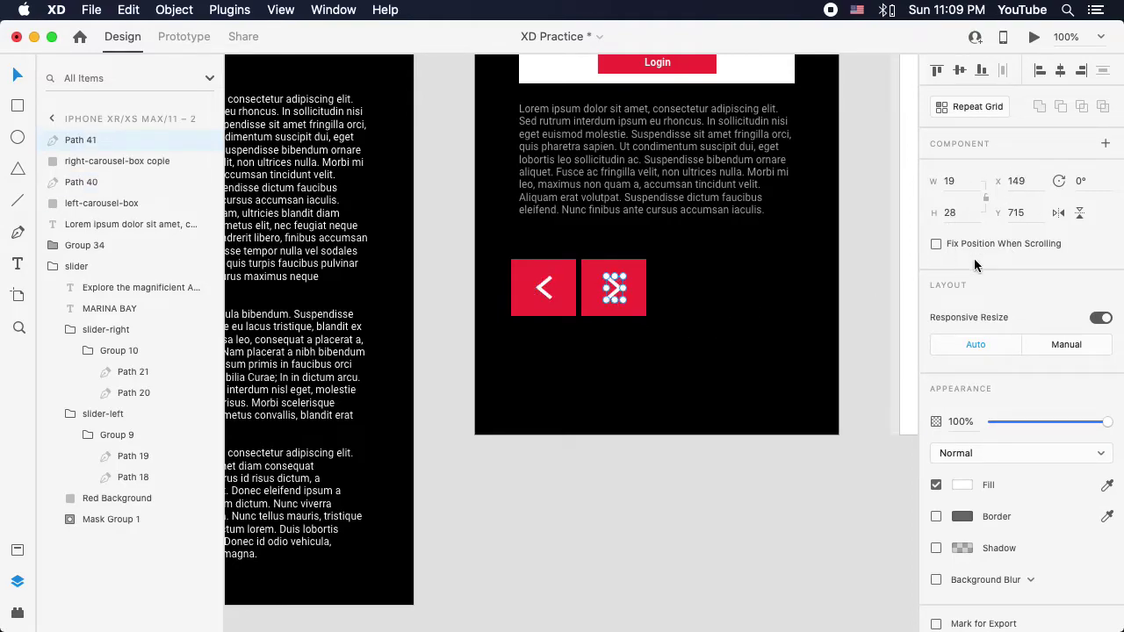
{"action": "left_click", "coordinate": [665, 376]}
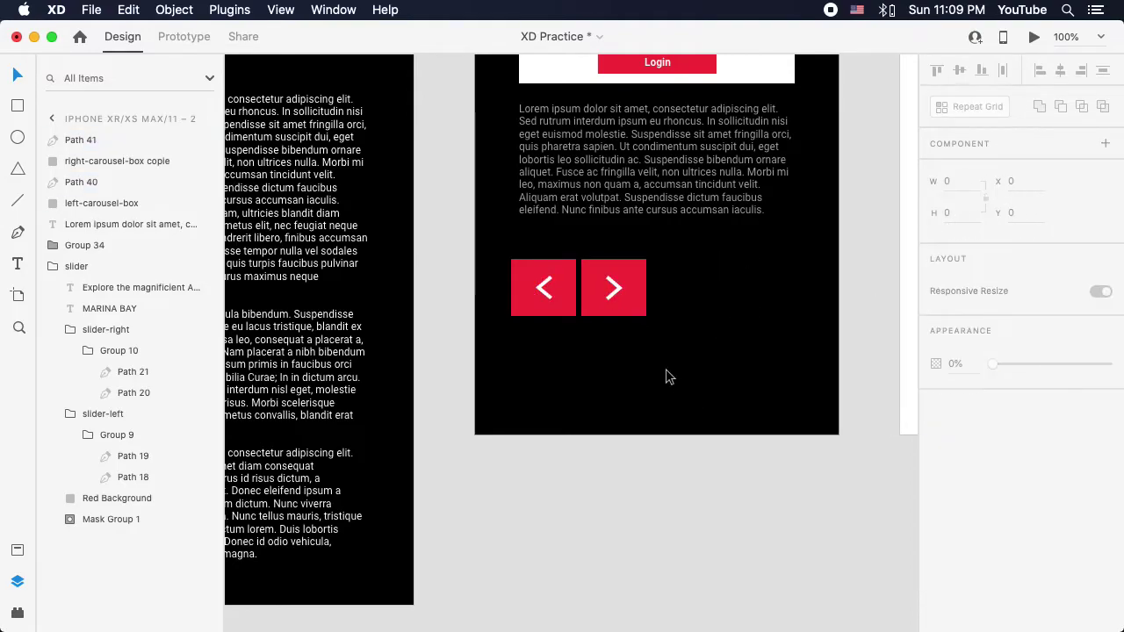
Step: Set the left arrow's height to 28 and center it in its red box again
{"action": "left_click", "coordinate": [613, 291]}
{"action": "left_click", "coordinate": [544, 299]}
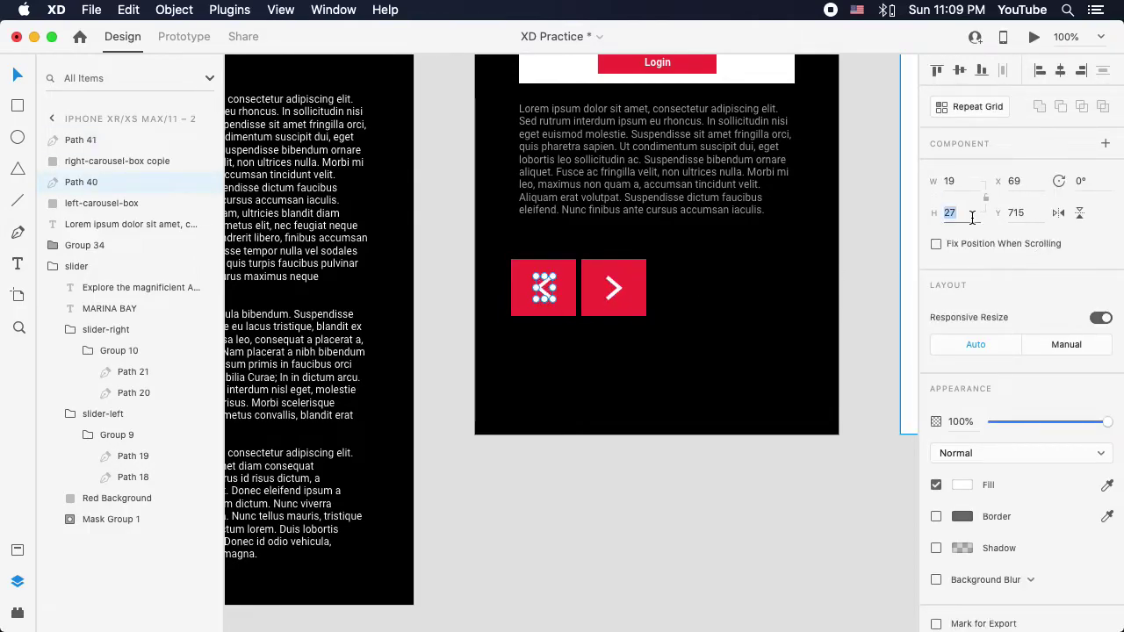
{"action": "type", "text": "28"}
{"action": "key", "text": "Return"}
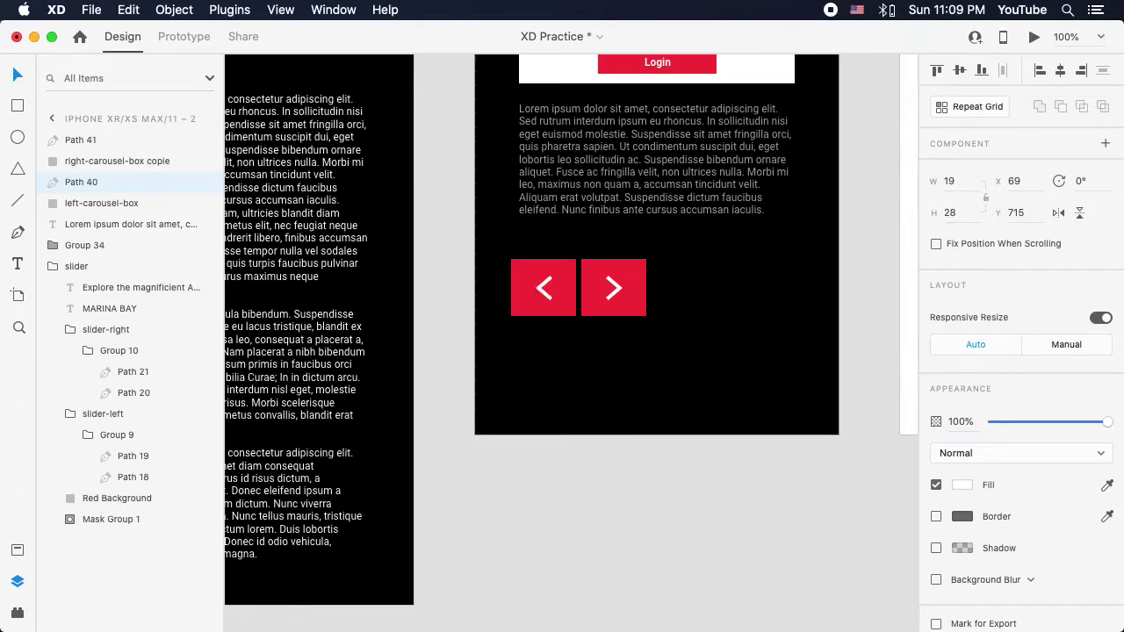
{"action": "left_click", "coordinate": [518, 277], "text": "shift"}
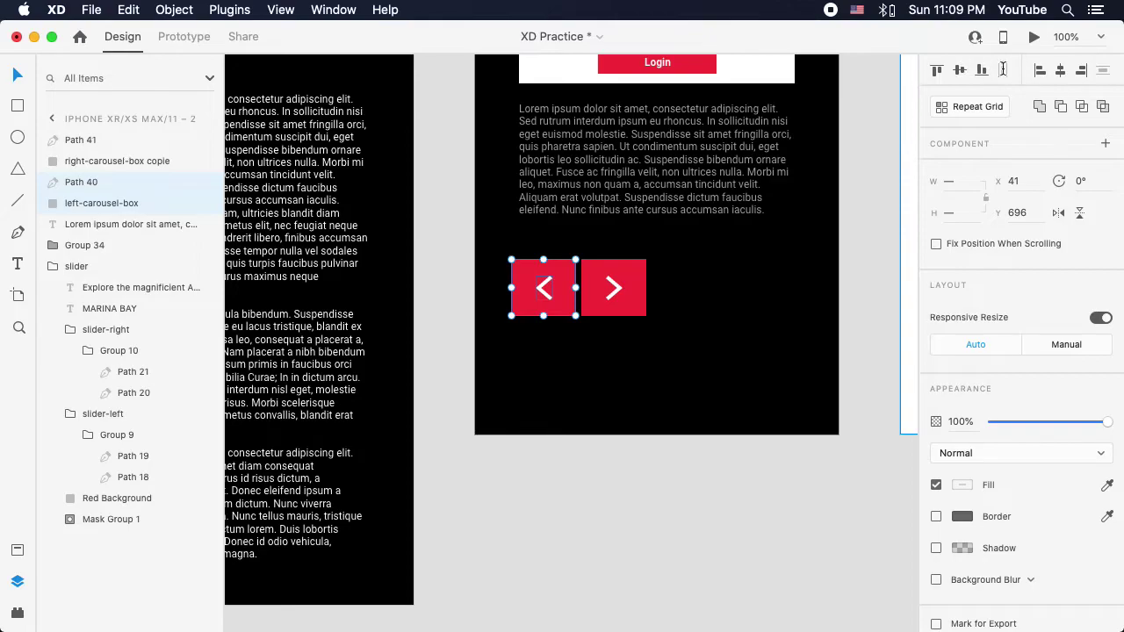
{"action": "left_click", "coordinate": [701, 452]}
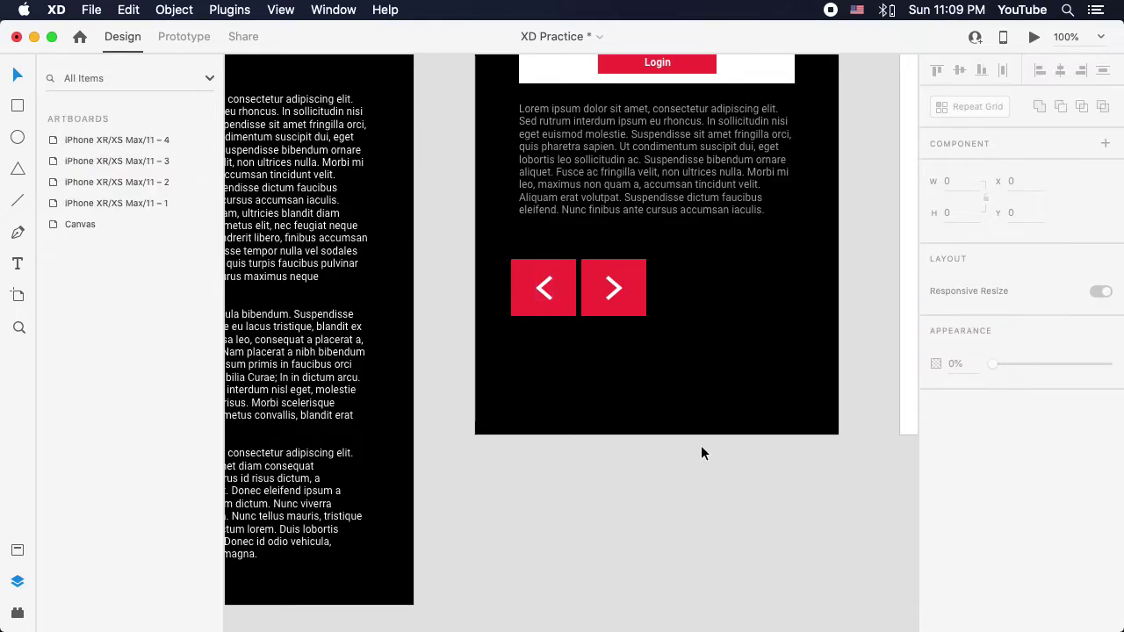
Step: Group each carousel arrow with its own red box, making two separate button groups
{"action": "left_click", "coordinate": [544, 286]}
{"action": "key", "text": "super+g"}
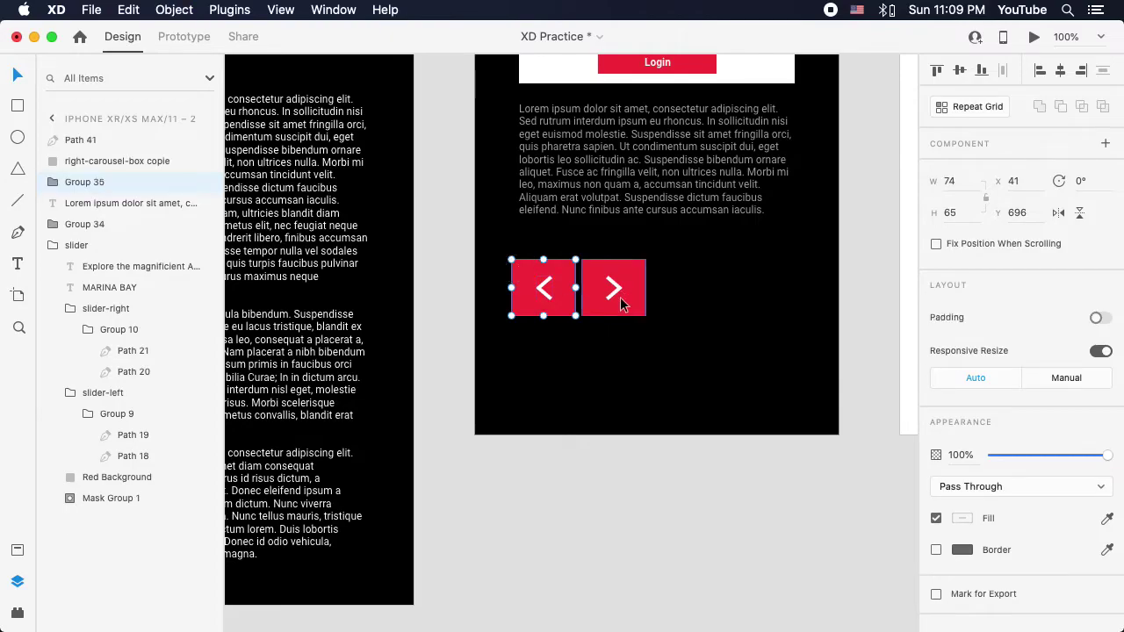
{"action": "left_click", "coordinate": [622, 289]}
{"action": "left_click", "coordinate": [612, 282], "text": "shift"}
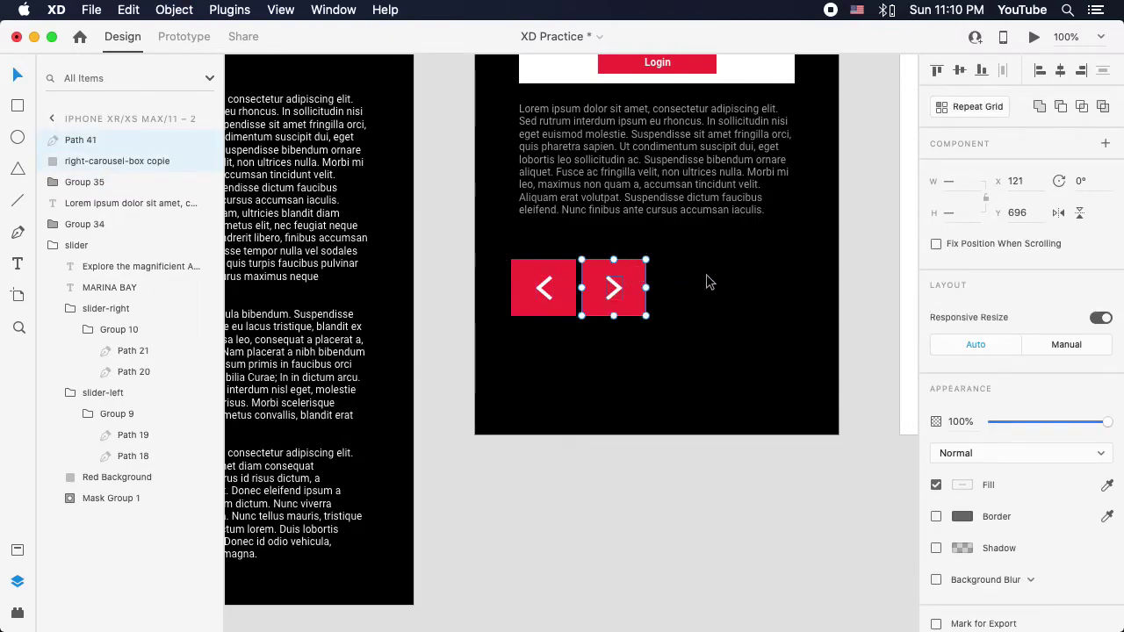
{"action": "key", "text": "super+g"}
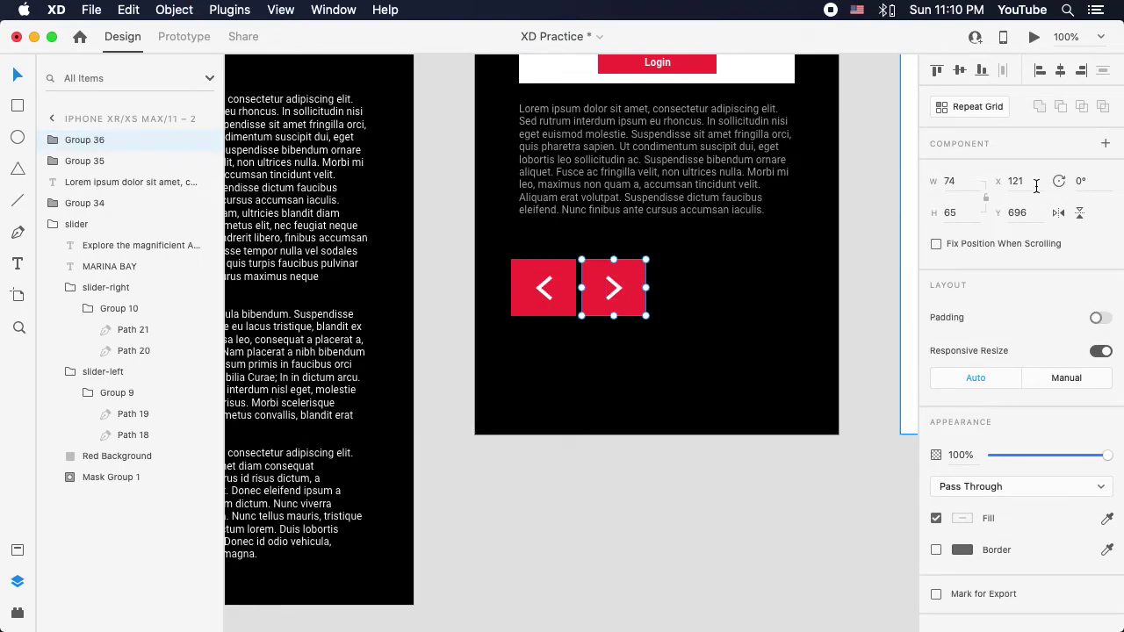
Step: Lock the aspect ratio of the left arrow button group
{"action": "left_click", "coordinate": [556, 283]}
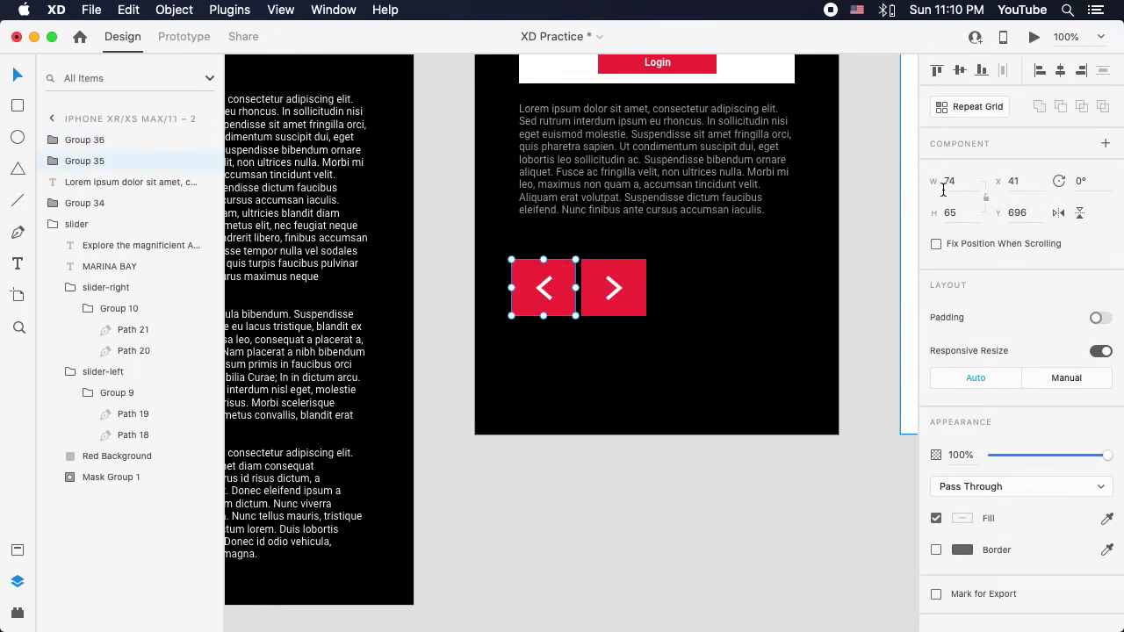
{"action": "left_click", "coordinate": [985, 198]}
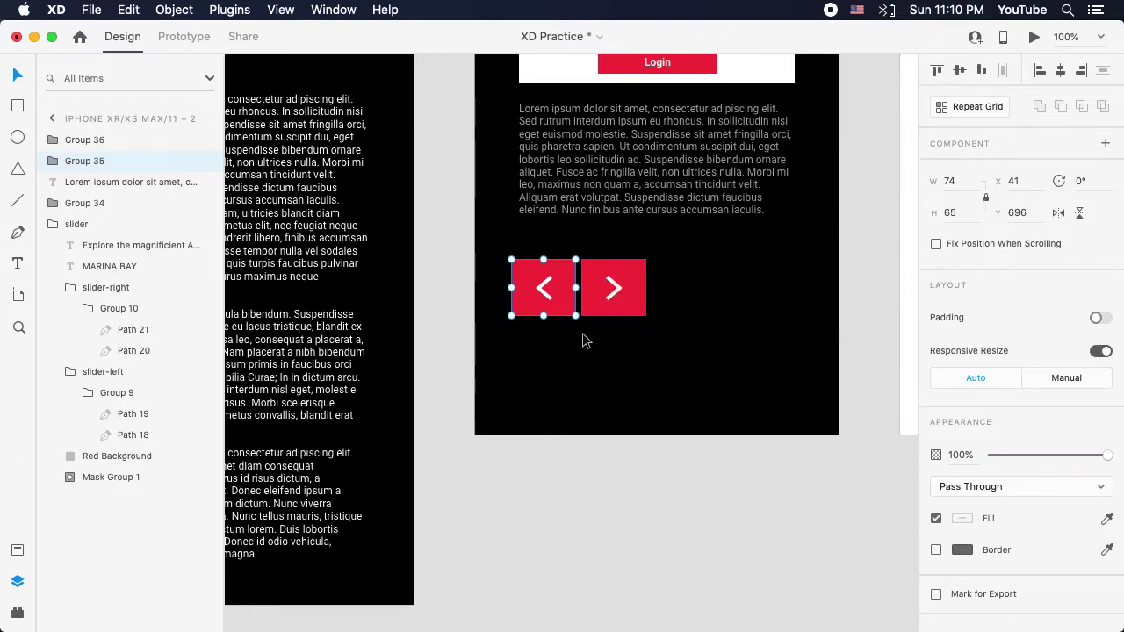
{"action": "left_click_drag", "start_coordinate": [705, 306], "coordinate": [612, 499]}
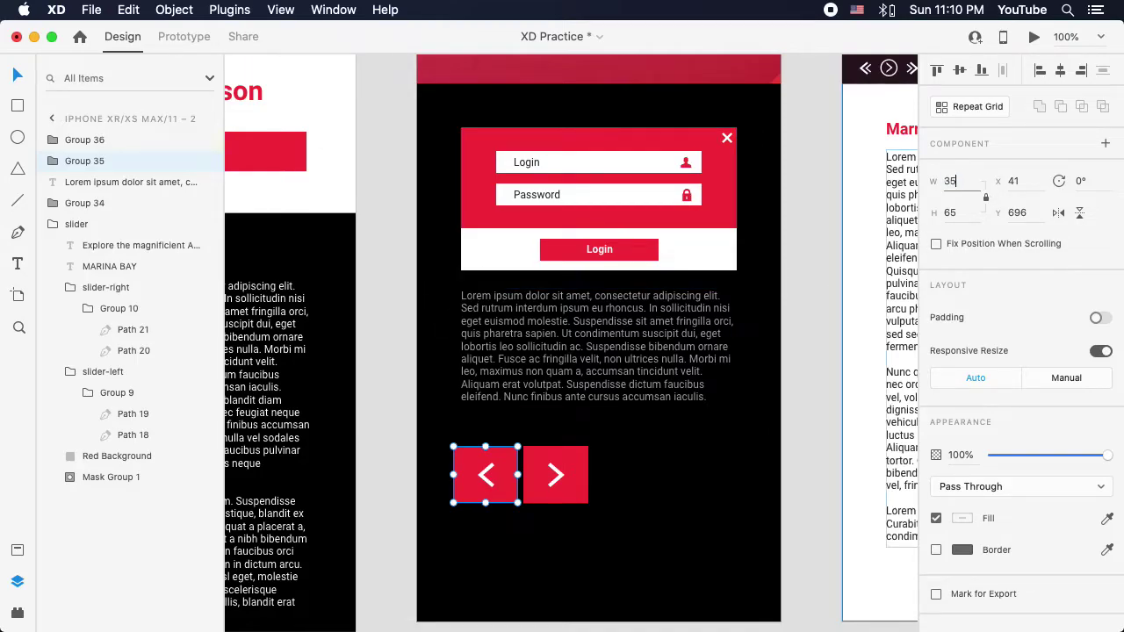
Step: Try a width of 36 on the left arrow button with Responsive Resize on, and undo it
{"action": "type", "text": "6"}
{"action": "key", "text": "Return"}
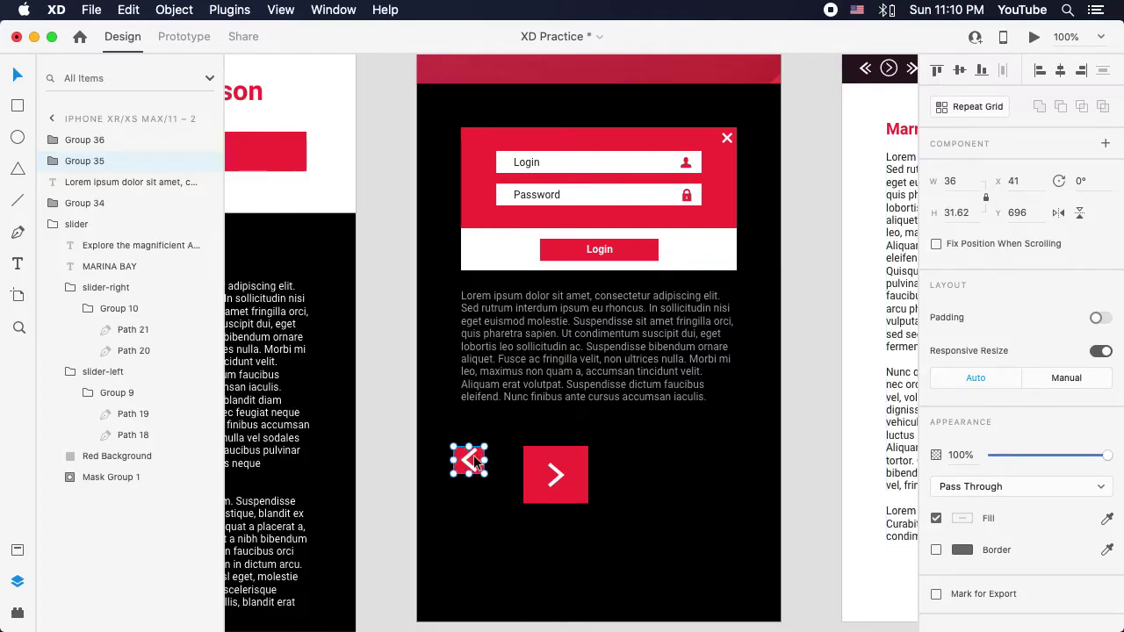
{"action": "key", "text": "super+z"}
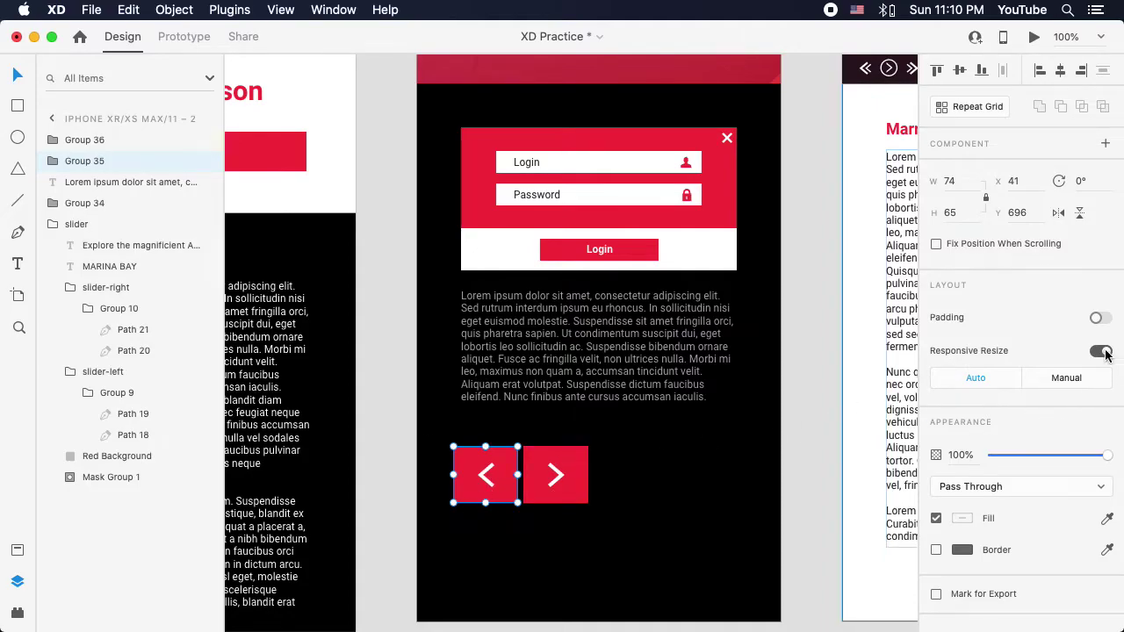
Step: Turn off Responsive Resize for both arrow button groups
{"action": "left_click", "coordinate": [549, 474]}
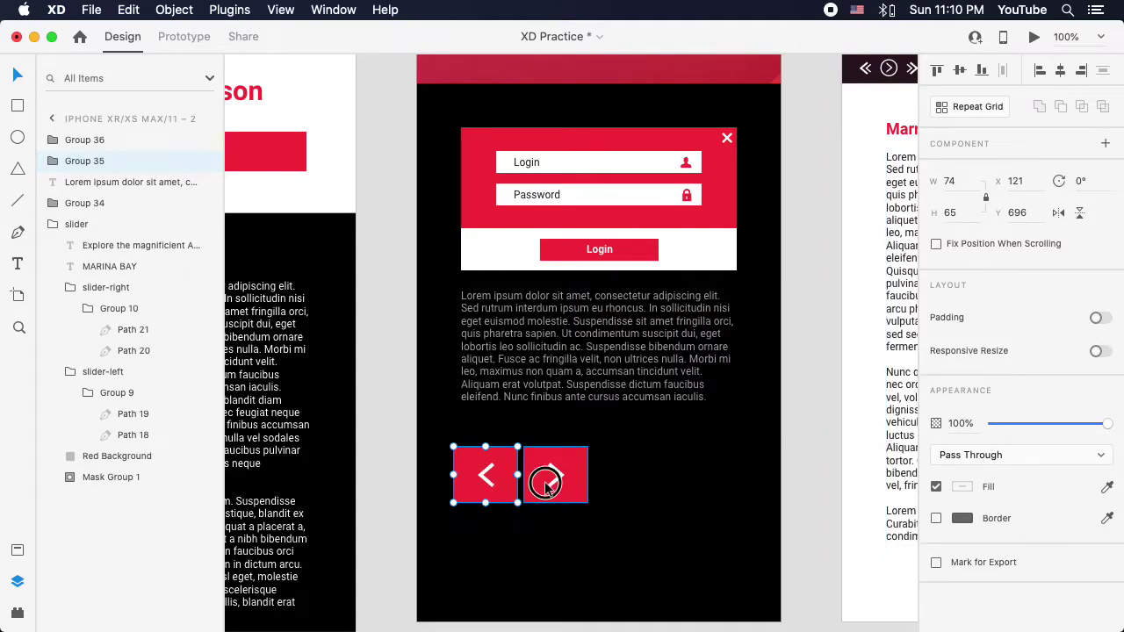
{"action": "left_click", "coordinate": [1102, 352]}
{"action": "left_click", "coordinate": [501, 476]}
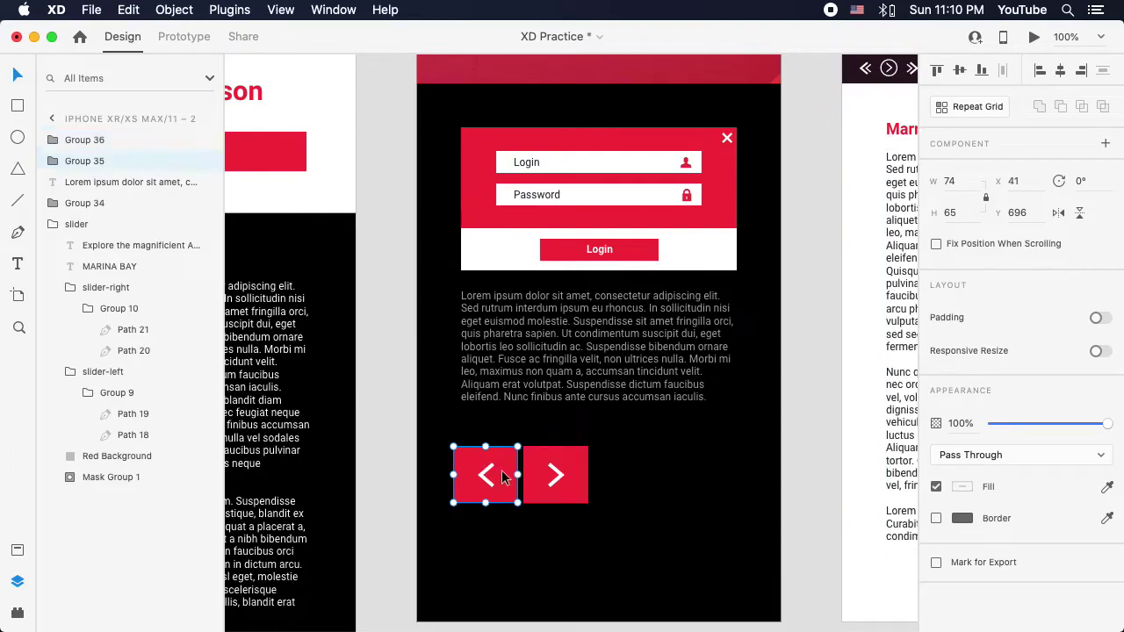
{"action": "left_click", "coordinate": [561, 474], "text": "shift"}
{"action": "left_click", "coordinate": [947, 179]}
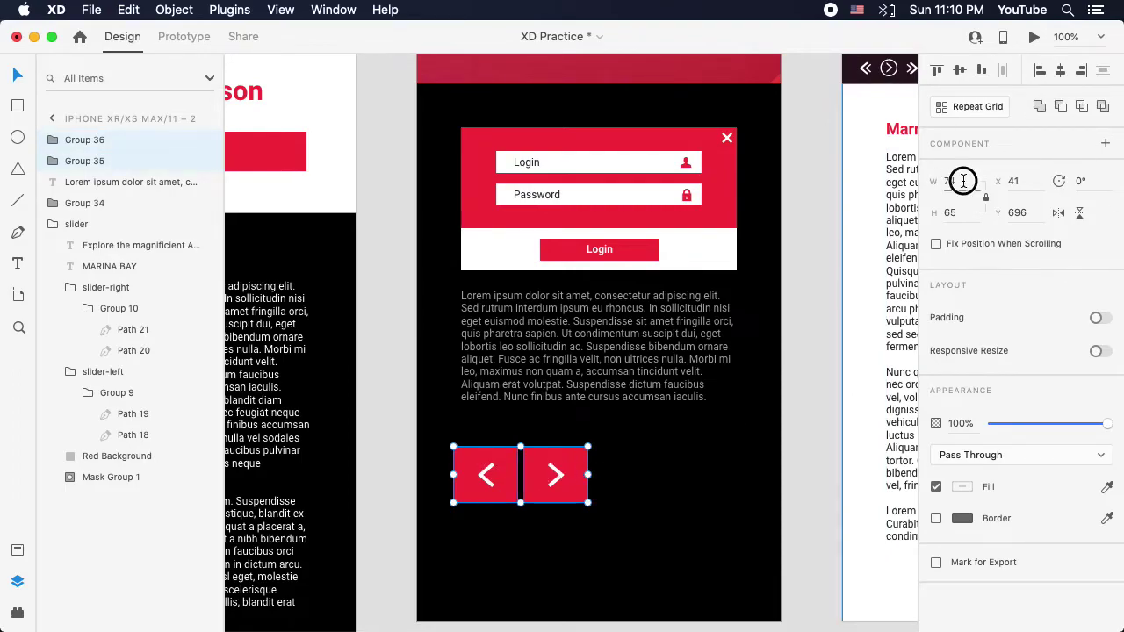
{"action": "key", "text": "Escape"}
Step: Set the width of both arrow buttons to 36 with their proportions kept
{"action": "left_click", "coordinate": [475, 464]}
{"action": "left_click", "coordinate": [577, 463], "text": "shift"}
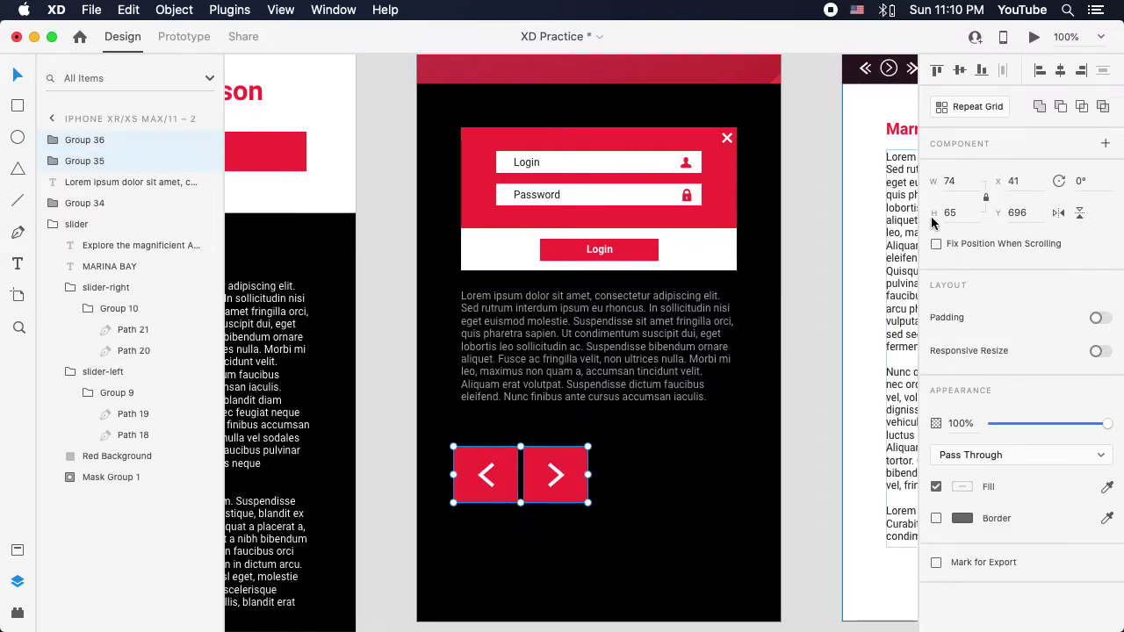
{"action": "left_click", "coordinate": [970, 180]}
{"action": "type", "text": "36"}
{"action": "key", "text": "Return"}
{"action": "left_click", "coordinate": [394, 451]}
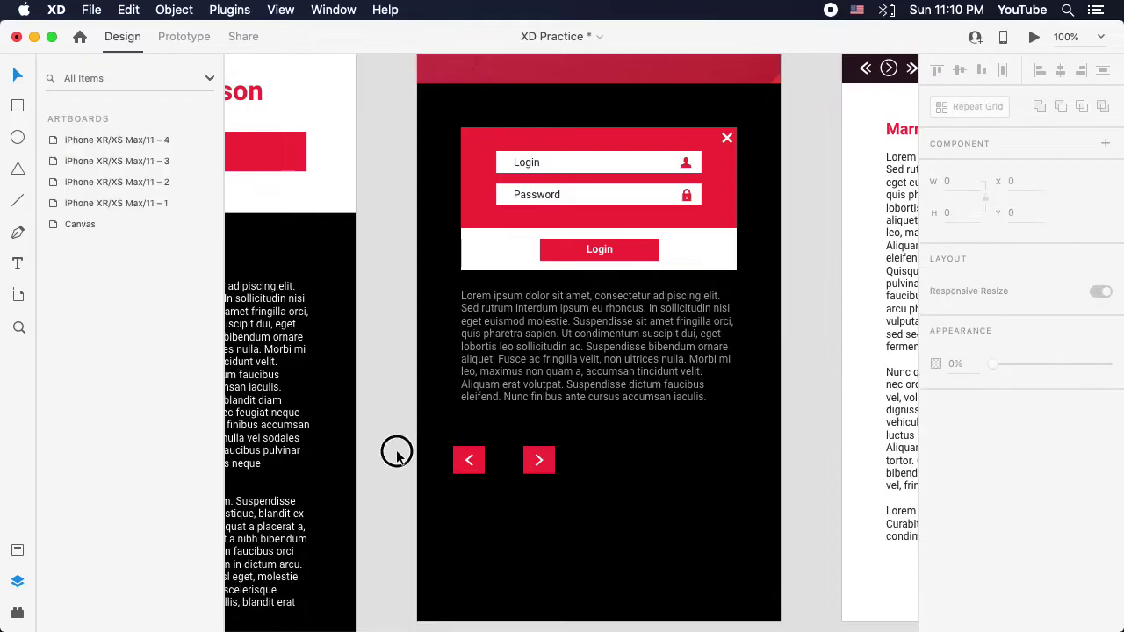
Step: Align the left arrow button on the second artboard to the artboard's vertical middle and left edge
{"action": "left_click", "coordinate": [682, 448], "text": "alt"}
{"action": "left_click", "coordinate": [682, 448], "text": "alt"}
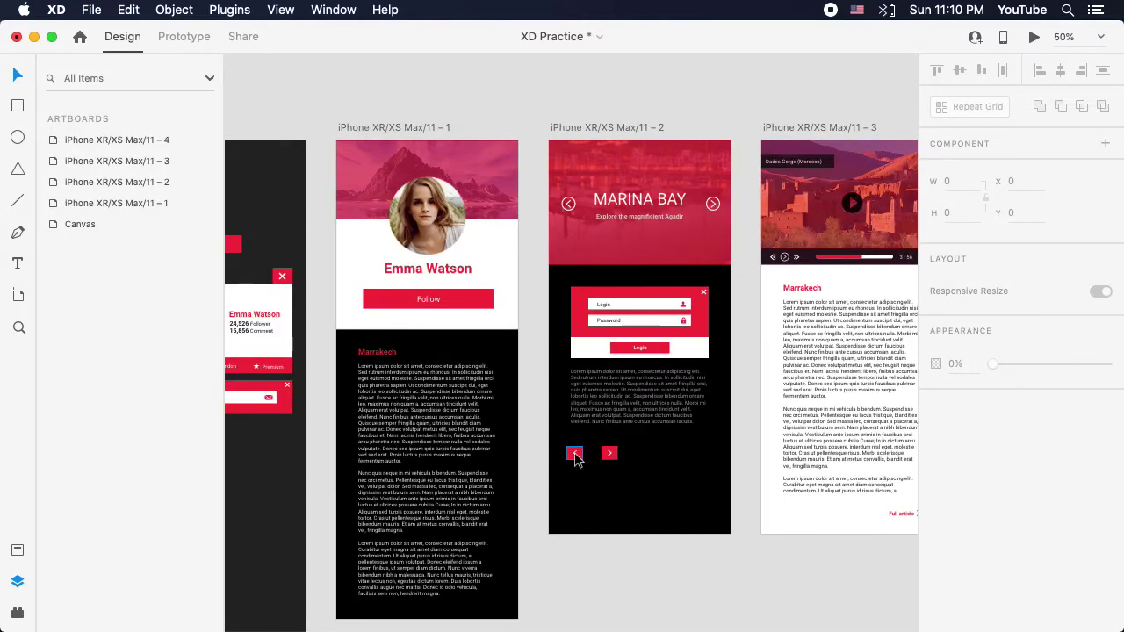
{"action": "left_click", "coordinate": [574, 453]}
{"action": "left_click", "coordinate": [959, 72]}
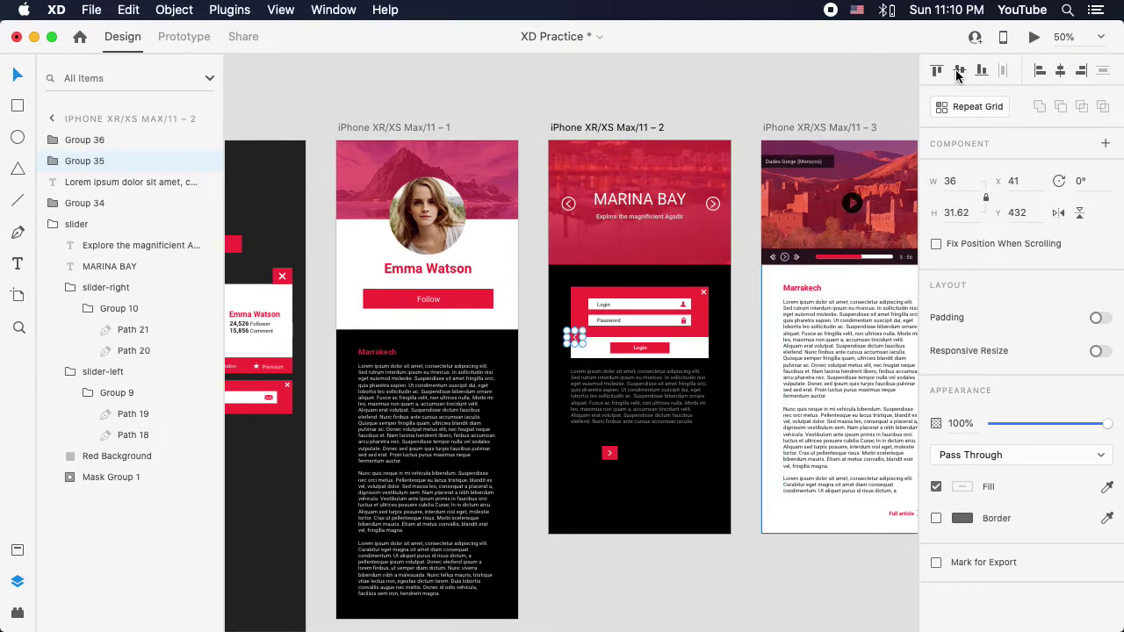
{"action": "left_click", "coordinate": [1040, 70]}
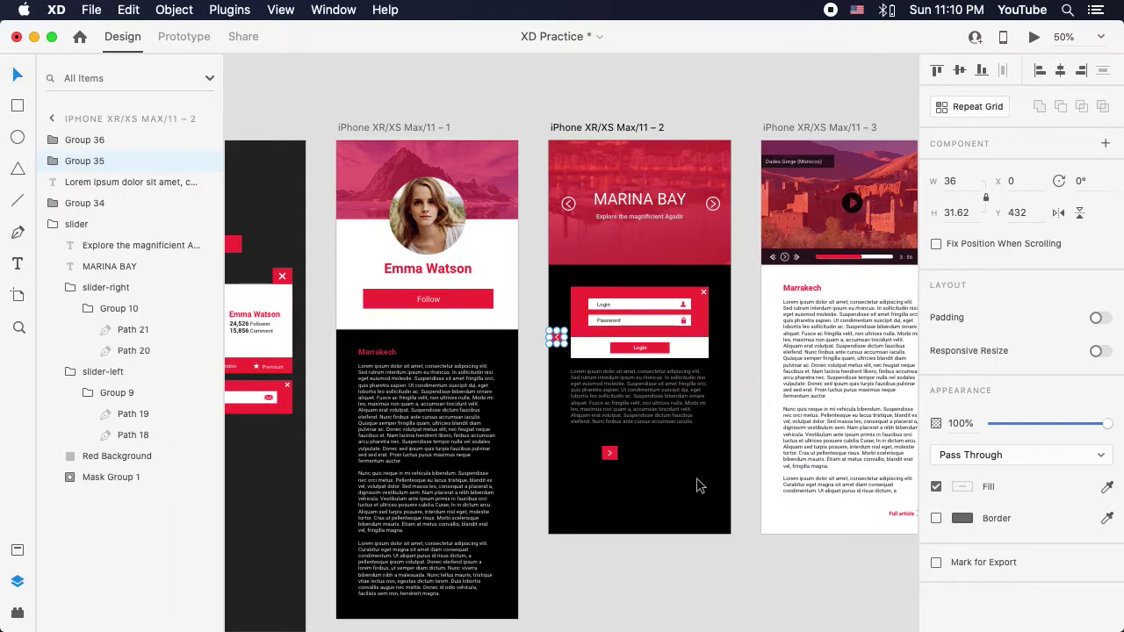
Step: Align the right arrow button on the second artboard to the artboard's vertical middle and right edge
{"action": "left_click", "coordinate": [608, 456]}
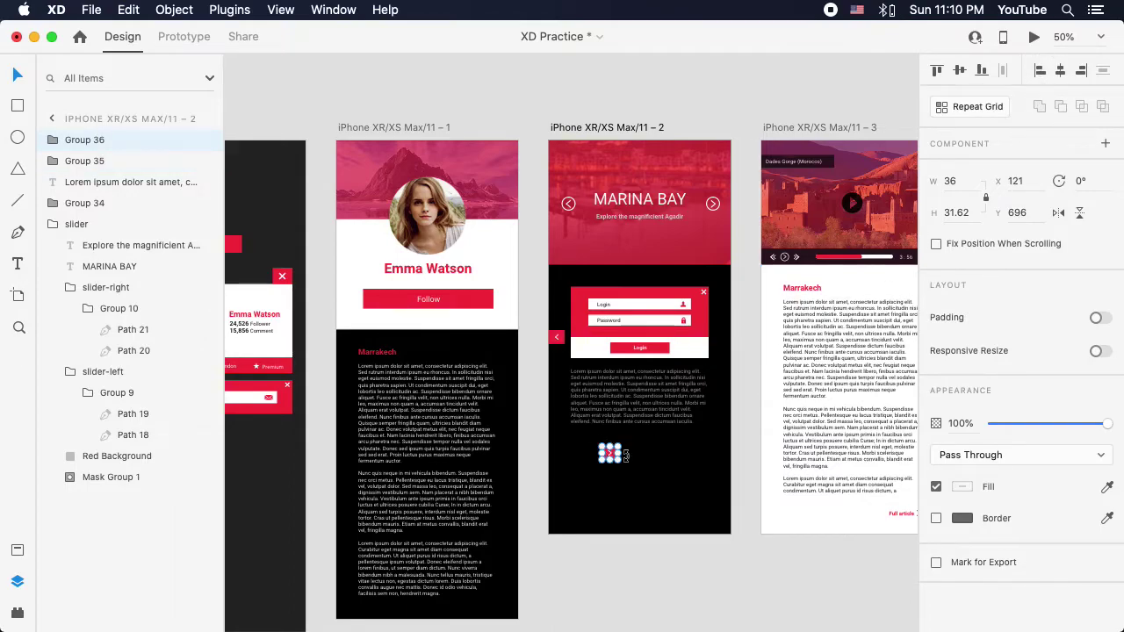
{"action": "left_click", "coordinate": [961, 71]}
{"action": "left_click", "coordinate": [1080, 72]}
{"action": "left_click", "coordinate": [749, 300]}
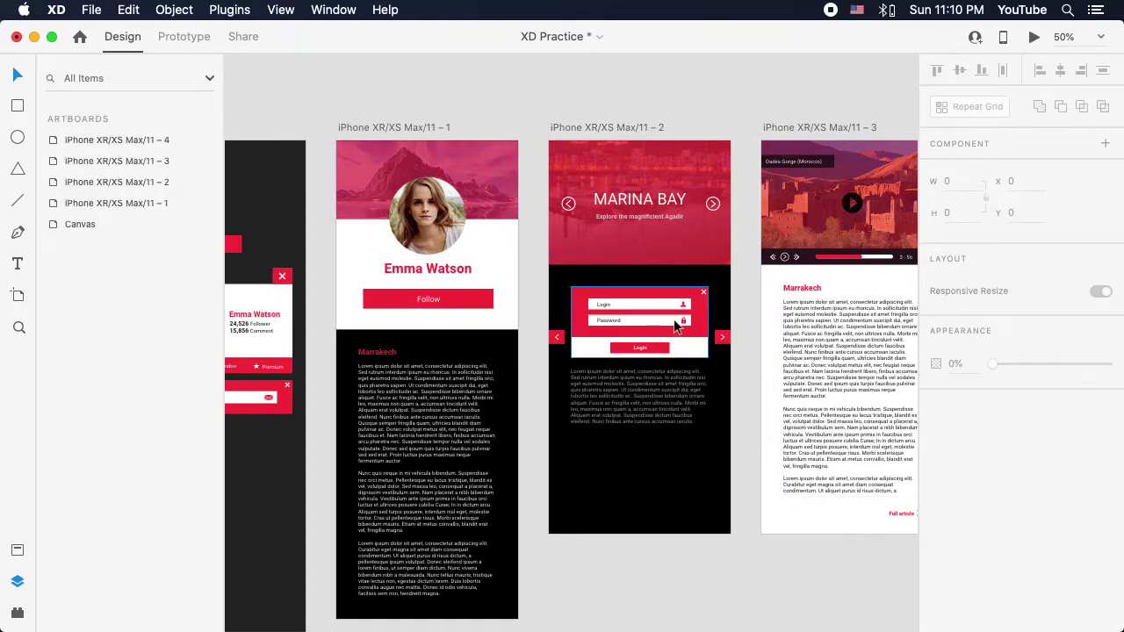
Step: Move both arrow buttons on the second artboard down together to Y 452
{"action": "left_click_drag", "start_coordinate": [883, 321], "coordinate": [730, 334]}
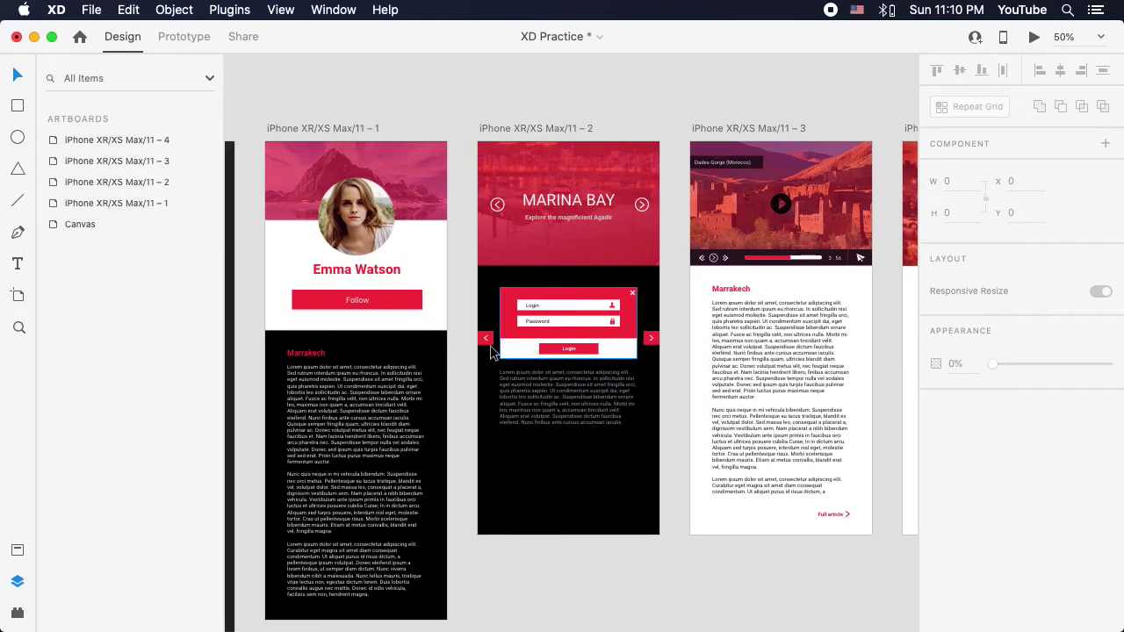
{"action": "left_click", "coordinate": [485, 339]}
{"action": "left_click", "coordinate": [651, 340], "text": "shift"}
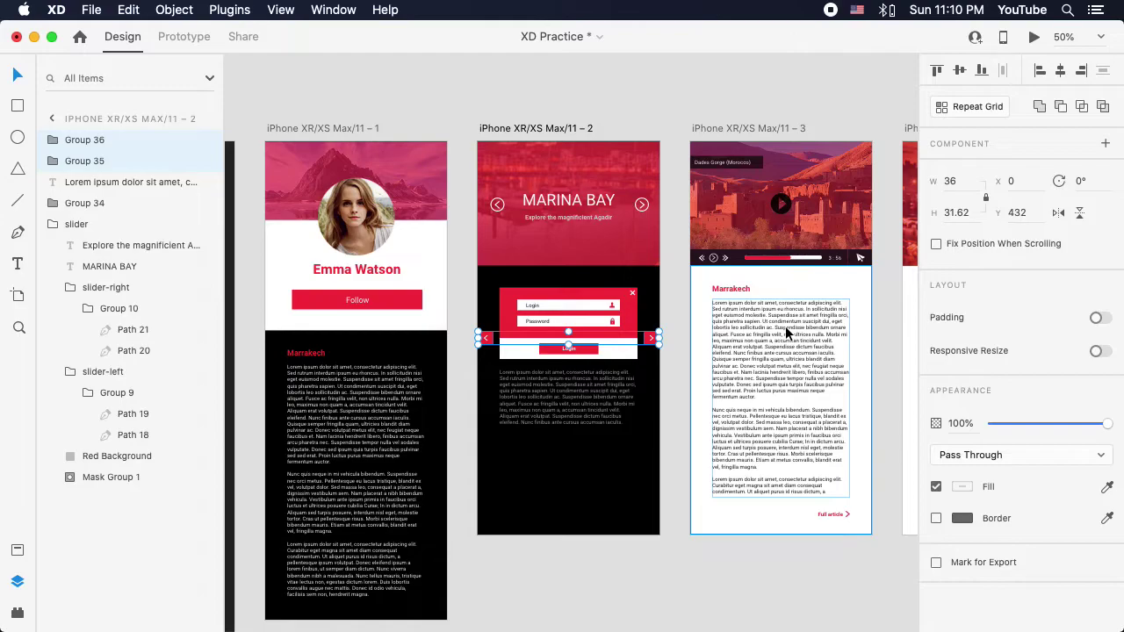
{"action": "key", "text": "shift+Down"}
{"action": "key", "text": "shift+Down"}
{"action": "key", "text": "shift+Down"}
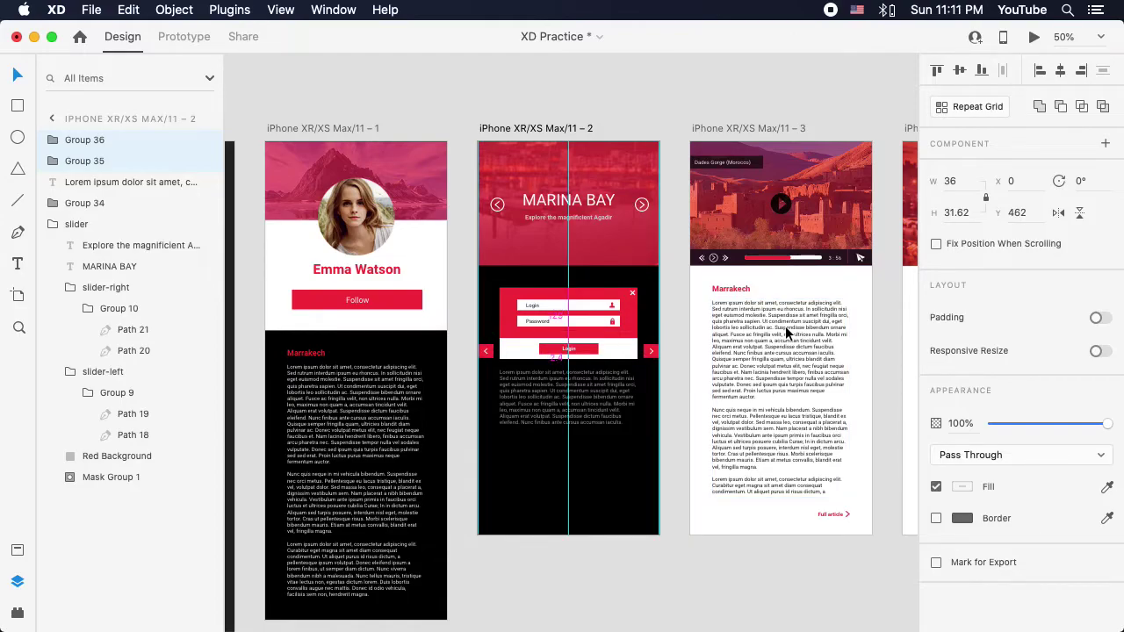
{"action": "key", "text": "shift+Up"}
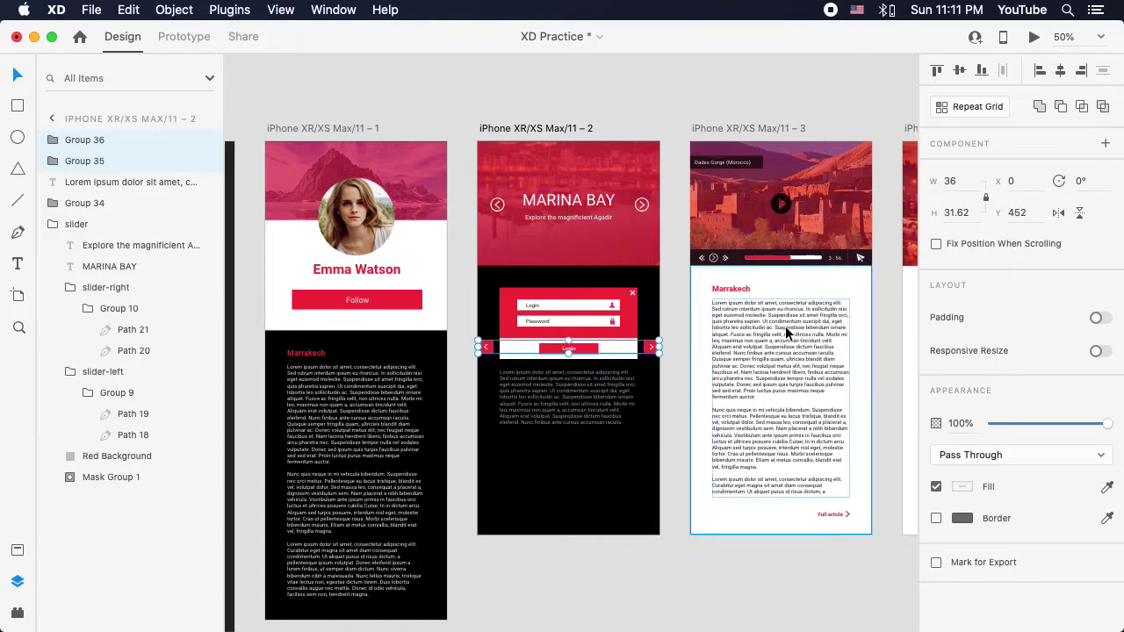
Step: Try pasting copies of both arrow buttons onto the first artboard at the same height
{"action": "left_click", "coordinate": [413, 358]}
{"action": "key", "text": "super+v"}
{"action": "left_click", "coordinate": [643, 576]}
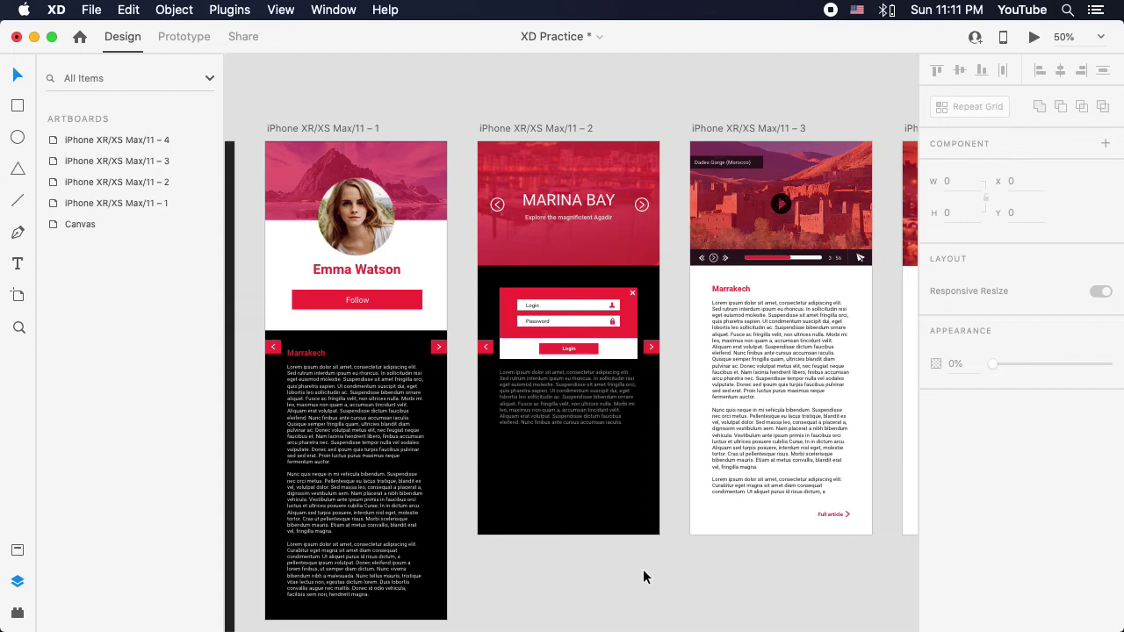
Step: Move both arrow buttons on the second artboard down together to Y 462
{"action": "left_click", "coordinate": [485, 348]}
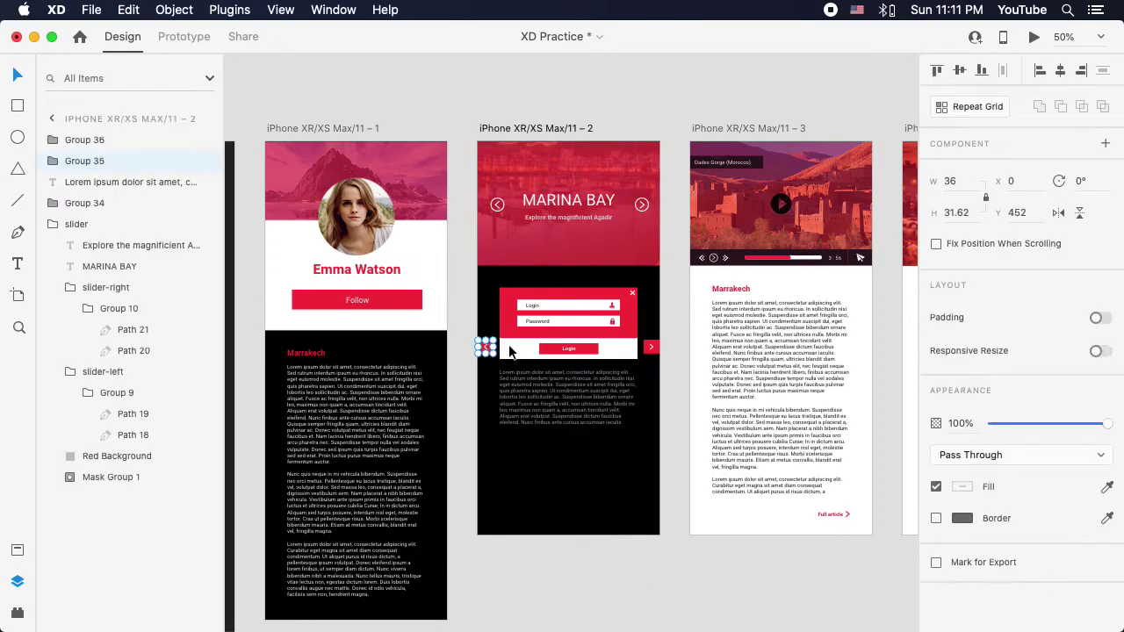
{"action": "left_click", "coordinate": [651, 349], "text": "shift"}
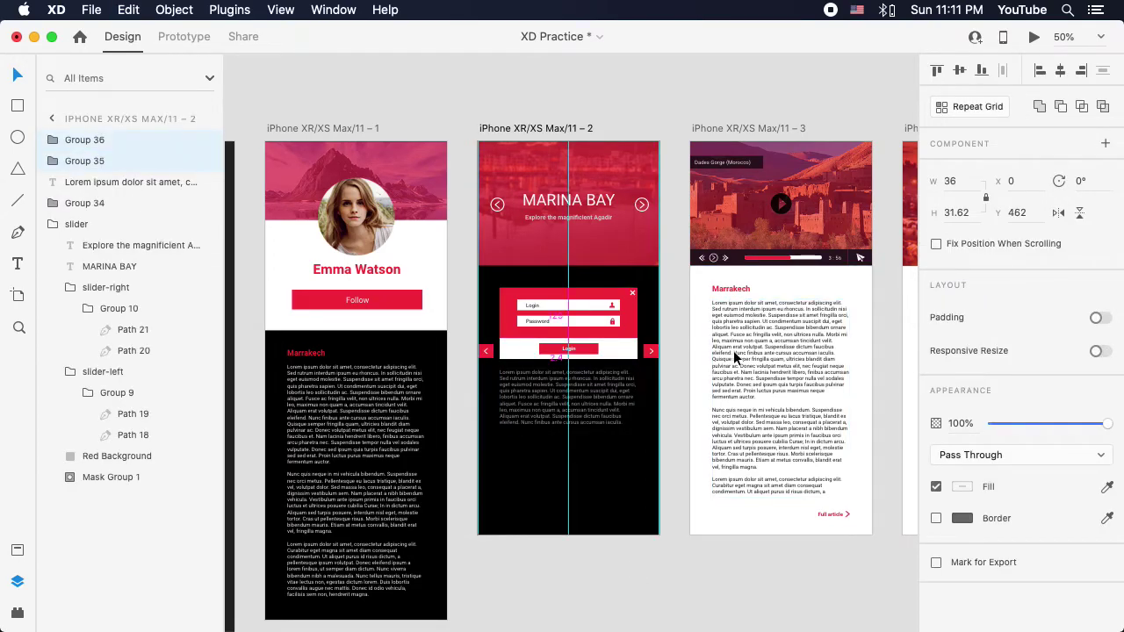
Step: Group the two arrow buttons on the second artboard, and ungroup them again
{"action": "key", "text": "super+g"}
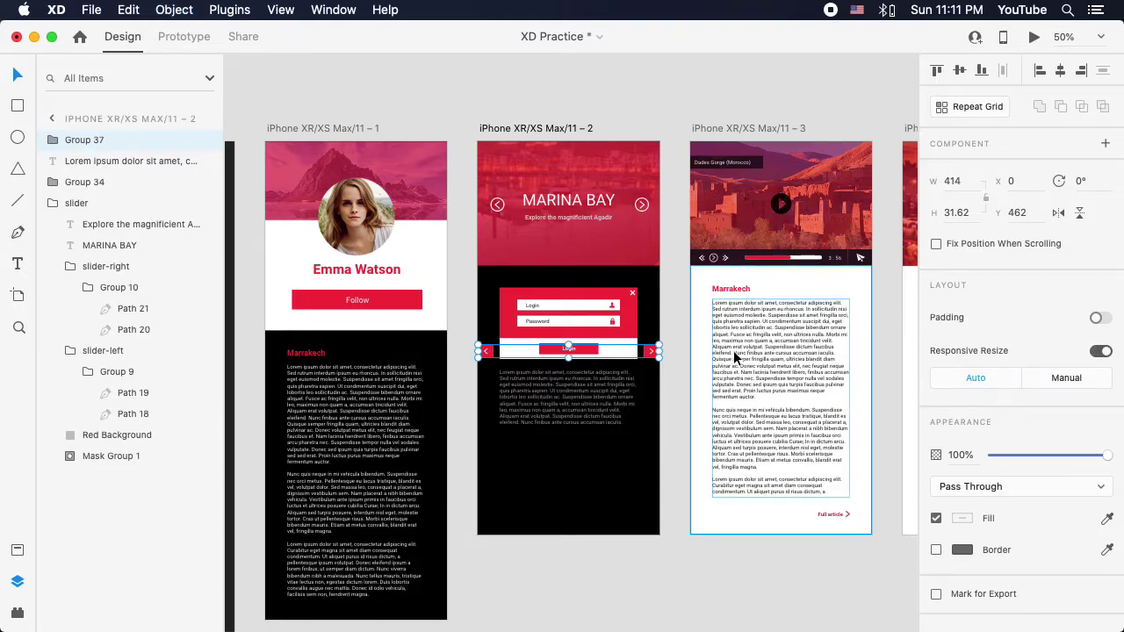
{"action": "left_click", "coordinate": [431, 353]}
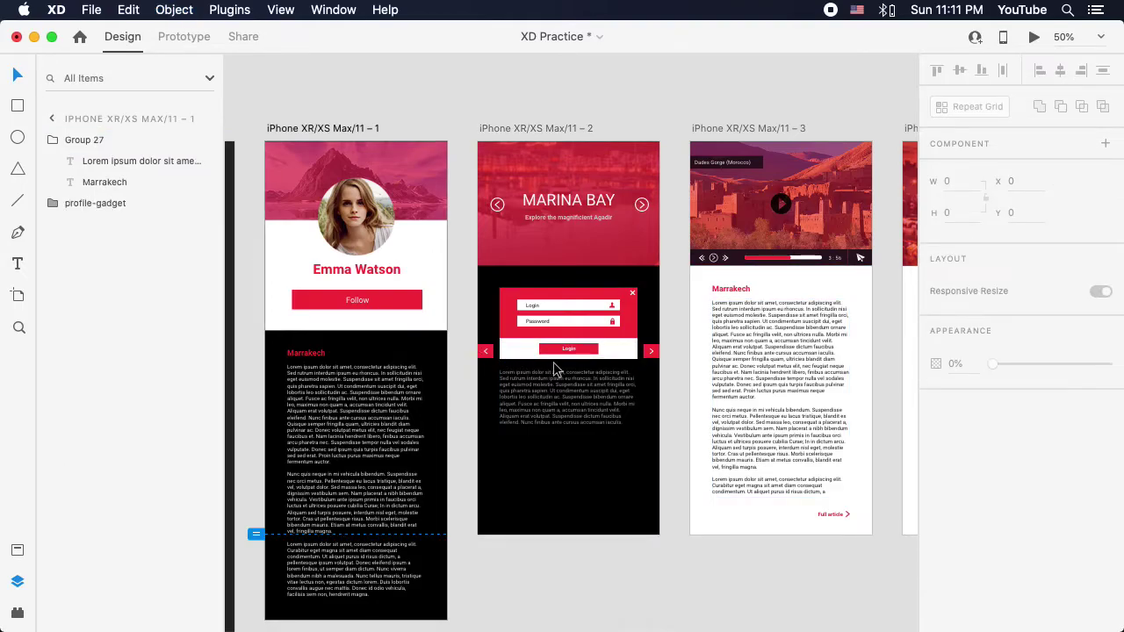
{"action": "left_click", "coordinate": [495, 352]}
{"action": "key", "text": "super+shift+a"}
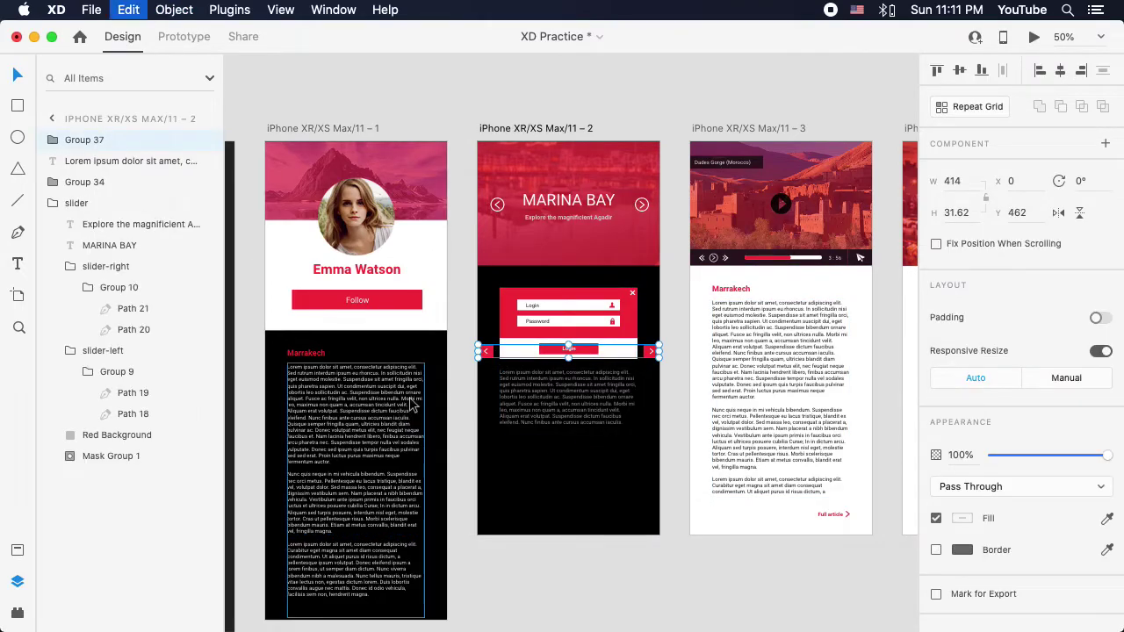
{"action": "left_click", "coordinate": [491, 356]}
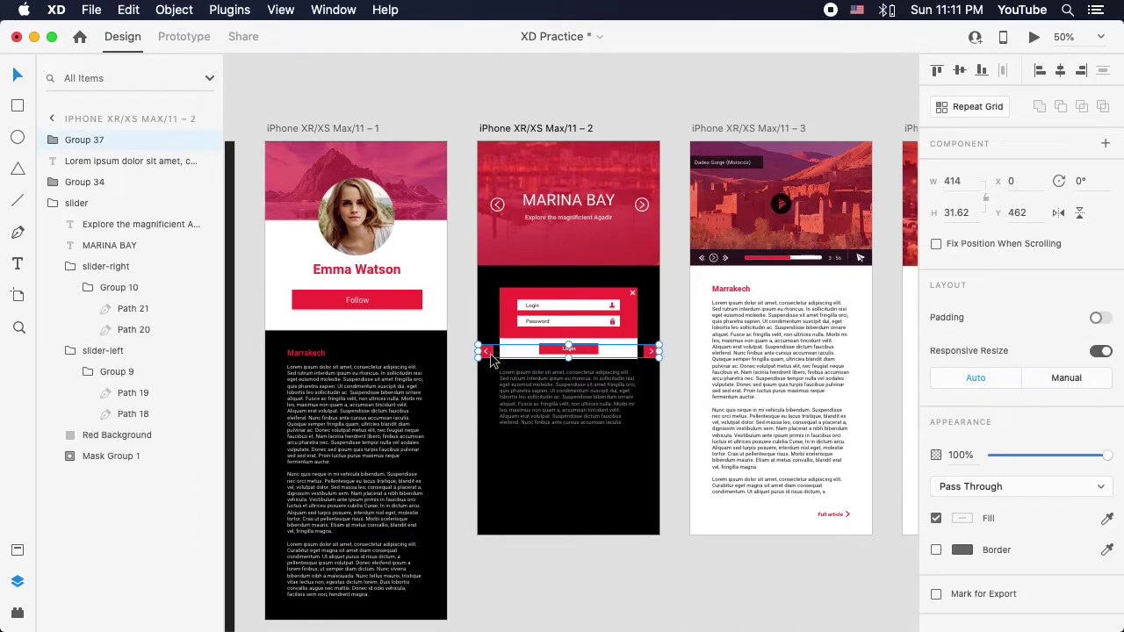
{"action": "key", "text": "super+shift+g"}
Step: Copy both arrow buttons from the second artboard and paste them in the same position on the first artboard
{"action": "left_click", "coordinate": [464, 396]}
{"action": "left_click", "coordinate": [485, 351]}
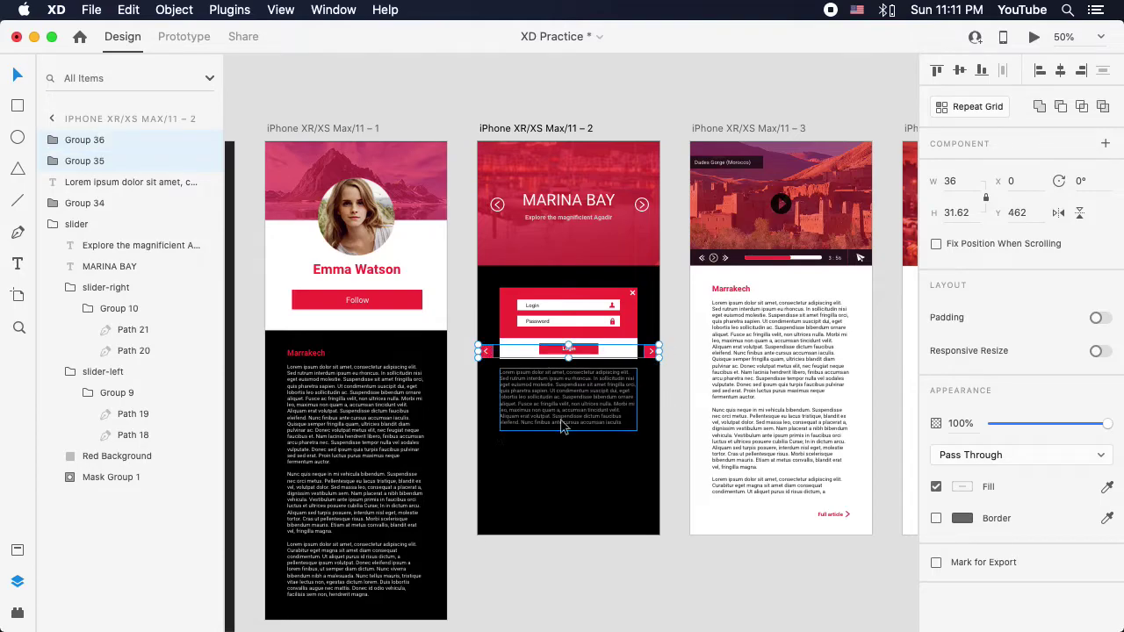
{"action": "key", "text": "super+shift+a"}
{"action": "key", "text": "super+v"}
{"action": "left_click", "coordinate": [630, 477]}
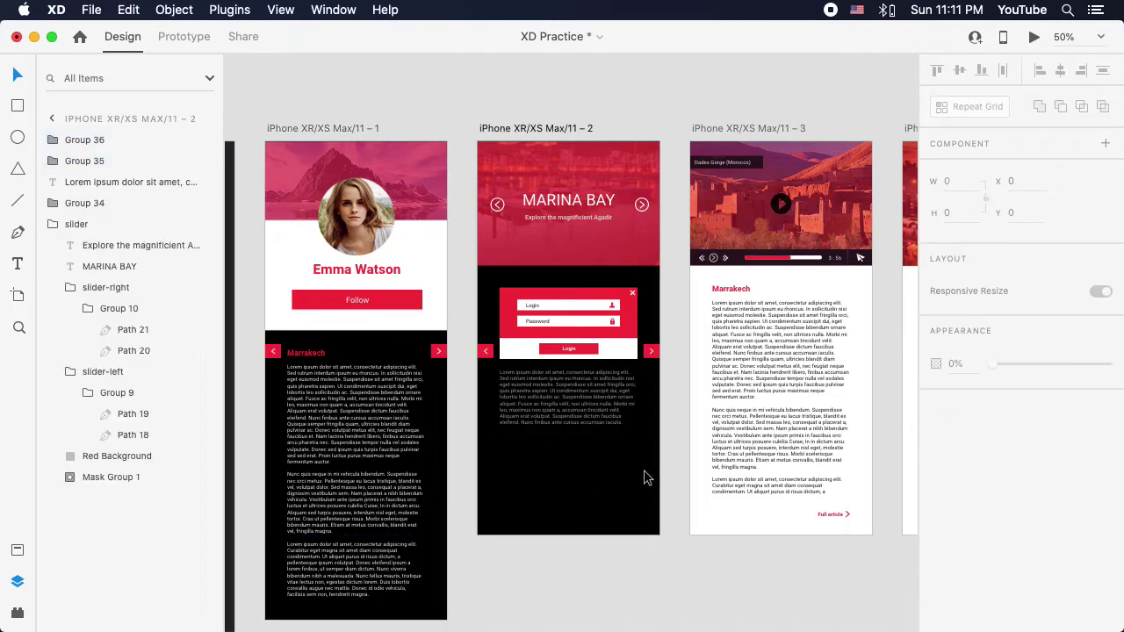
Step: Paste the arrow button pair in the same position on the third and fourth artboards
{"action": "key", "text": "super+v"}
{"action": "left_click", "coordinate": [758, 528]}
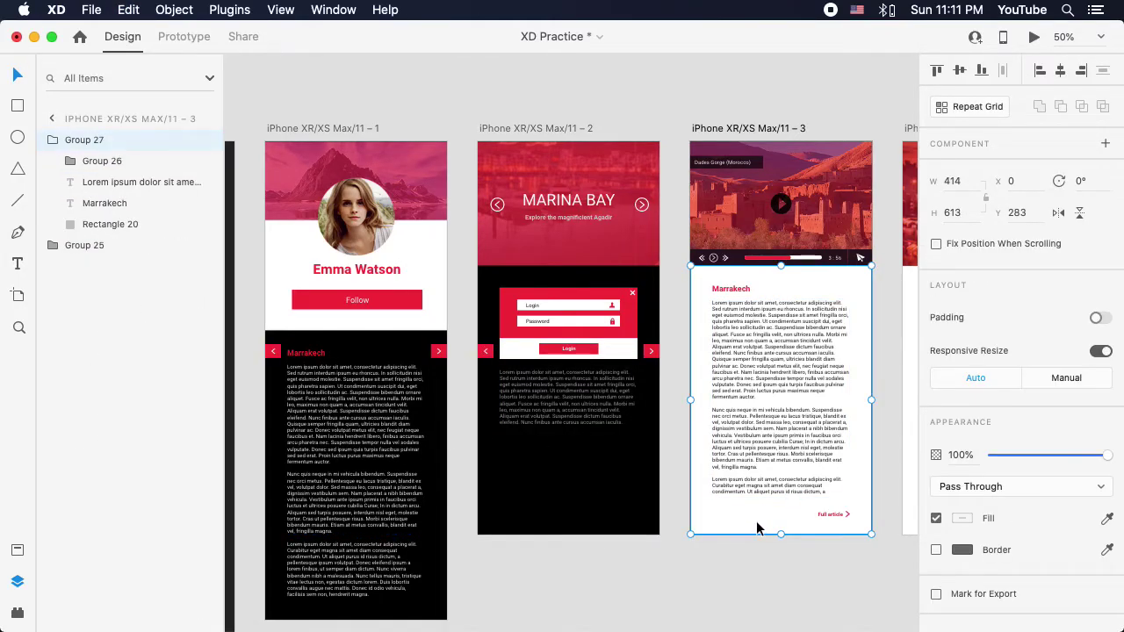
{"action": "key", "text": "super+v"}
{"action": "scroll", "coordinate": [557, 524], "scroll_direction": "right", "scroll_amount": 5}
{"action": "left_click", "coordinate": [597, 527]}
{"action": "key", "text": "super+v"}
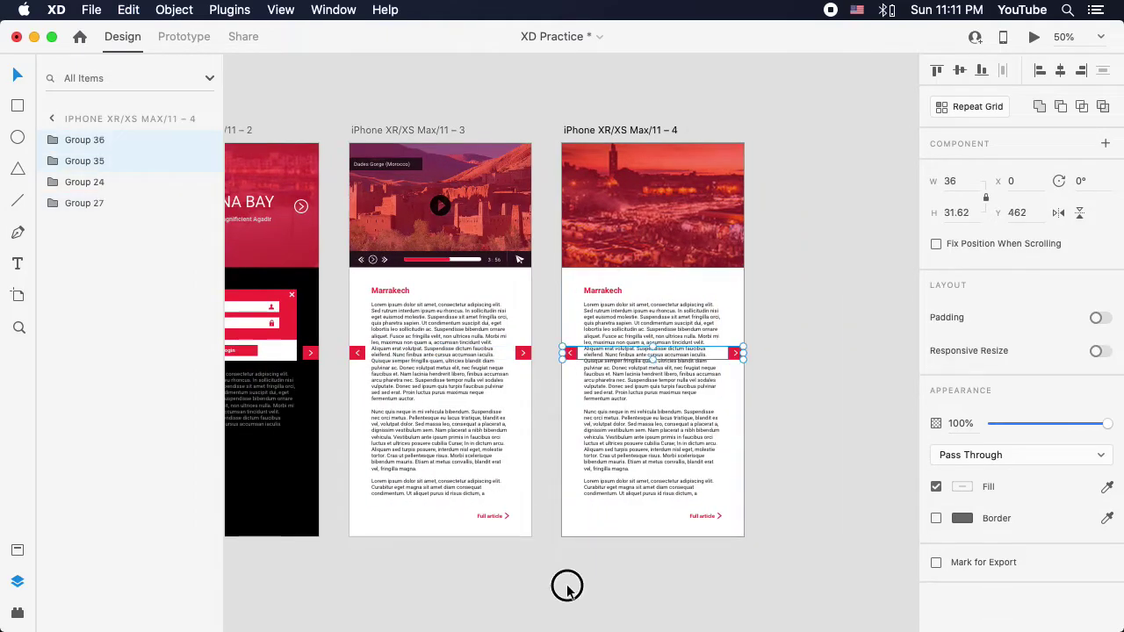
{"action": "left_click", "coordinate": [592, 509]}
Step: Delete the left arrow button from the first artboard and the right arrow button from the fourth artboard
{"action": "scroll", "coordinate": [580, 491], "scroll_direction": "left", "scroll_amount": 10}
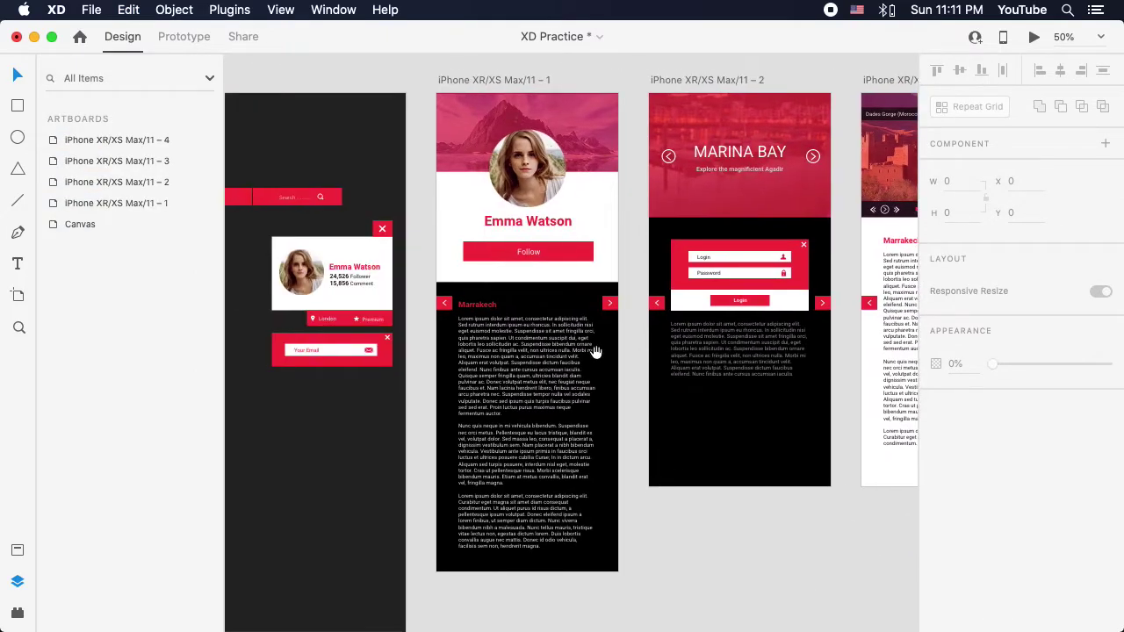
{"action": "left_click", "coordinate": [444, 303]}
{"action": "key", "text": "BackSpace"}
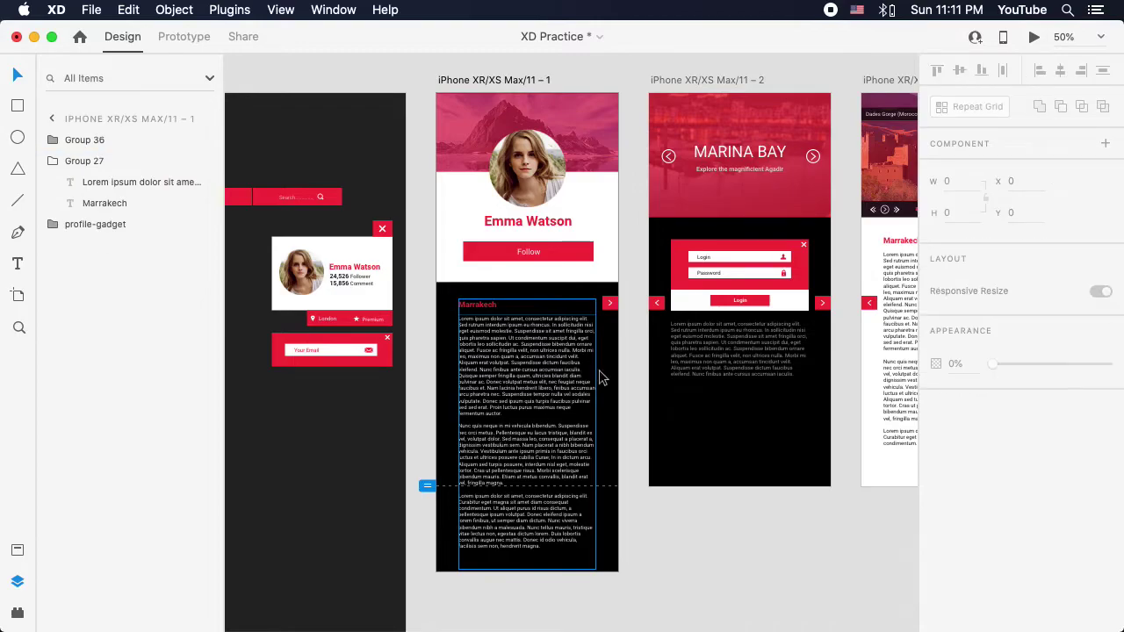
{"action": "scroll", "coordinate": [593, 379], "scroll_direction": "right", "scroll_amount": 10}
{"action": "left_click", "coordinate": [630, 326]}
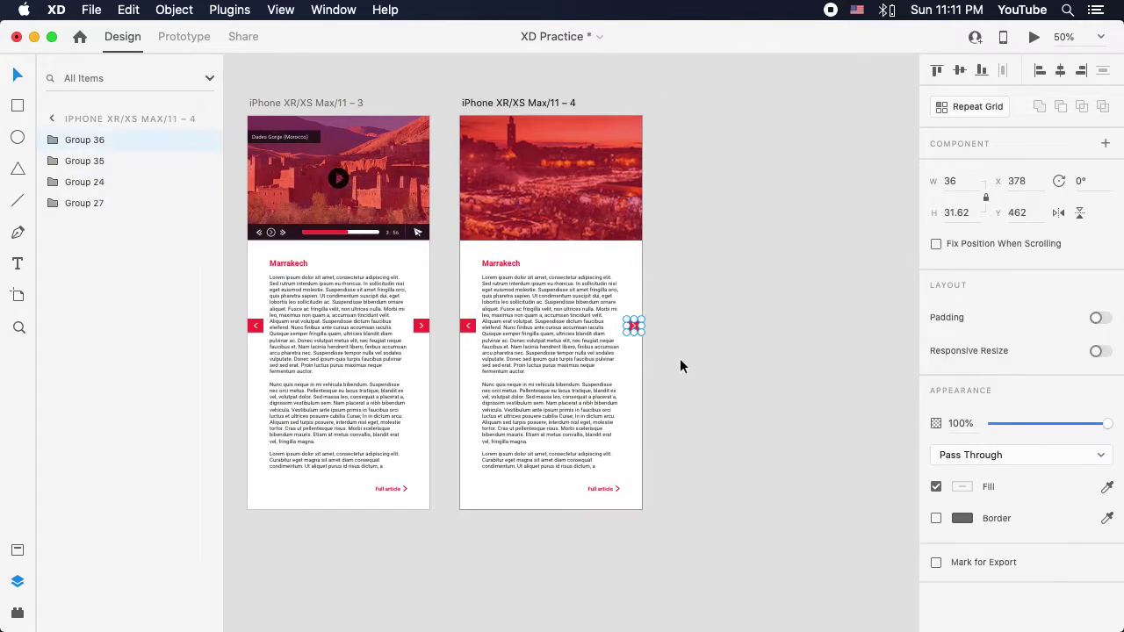
{"action": "left_click", "coordinate": [681, 359]}
Step: Review the arrow buttons across the artboards and examine the login form and its spacing on the second artboard up close
{"action": "scroll", "coordinate": [682, 358], "scroll_direction": "left", "scroll_amount": 10}
{"action": "scroll", "coordinate": [694, 439], "scroll_direction": "down", "scroll_amount": 3}
{"action": "scroll", "coordinate": [697, 421], "scroll_direction": "right", "scroll_amount": 5}
{"action": "scroll", "coordinate": [719, 364], "scroll_direction": "up", "scroll_amount": 1}
{"action": "scroll", "coordinate": [720, 365], "scroll_direction": "right", "scroll_amount": 2}
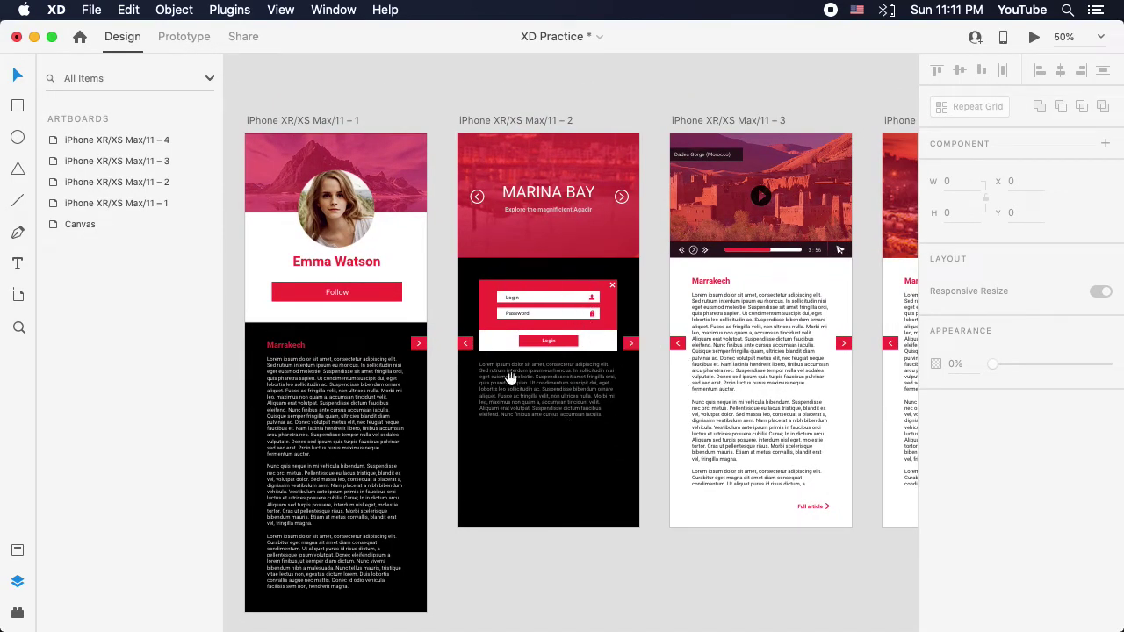
{"action": "left_click", "coordinate": [499, 353]}
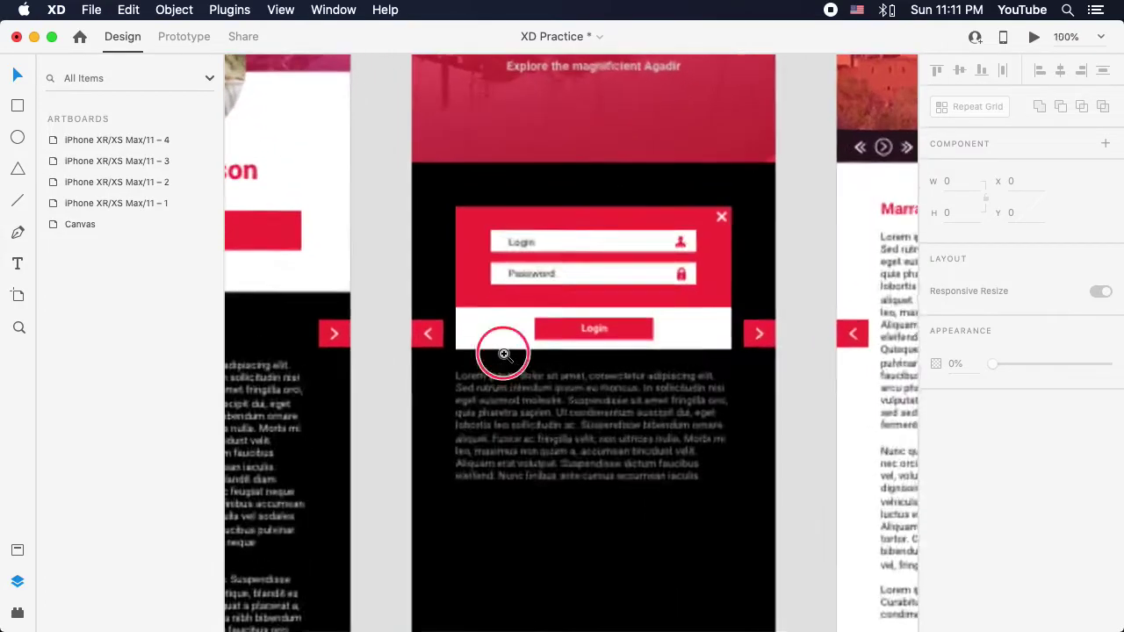
{"action": "left_click", "coordinate": [460, 310]}
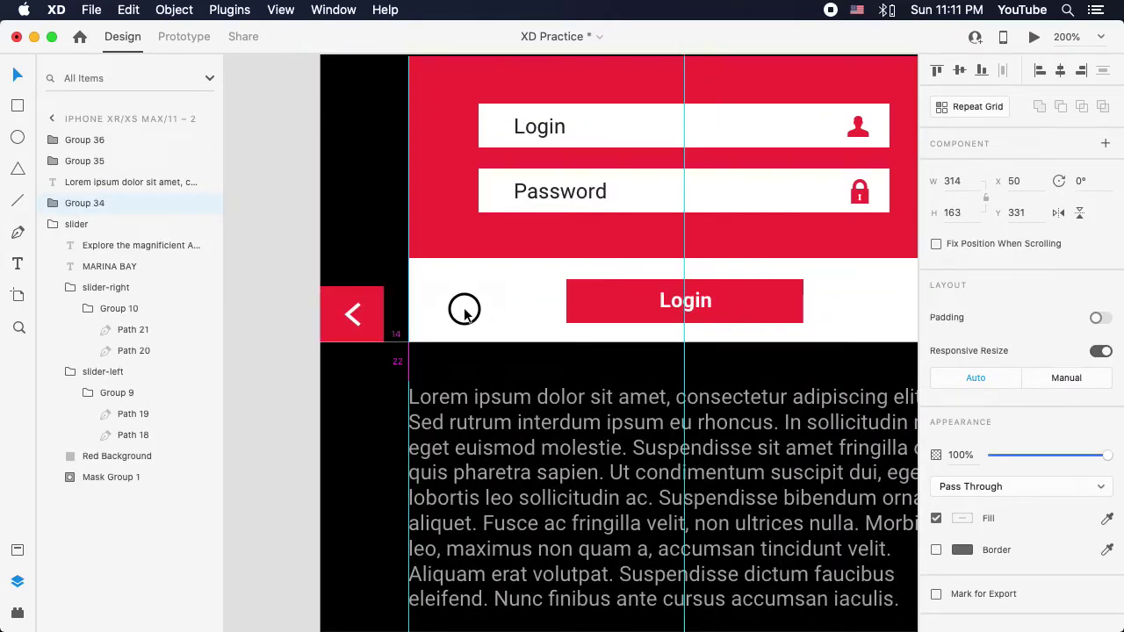
{"action": "scroll", "coordinate": [527, 396], "scroll_direction": "down", "scroll_amount": 5}
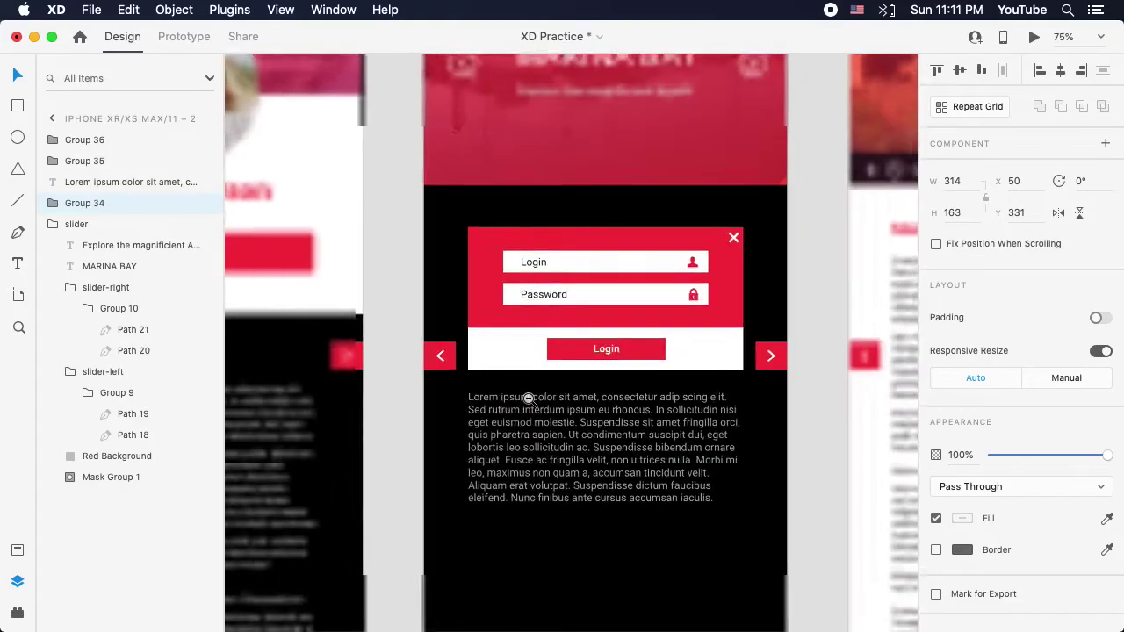
{"action": "left_click", "coordinate": [730, 508]}
Step: Save the XD Practice document with all four iPhone artboards in view
{"action": "scroll", "coordinate": [727, 502], "scroll_direction": "down", "scroll_amount": 5}
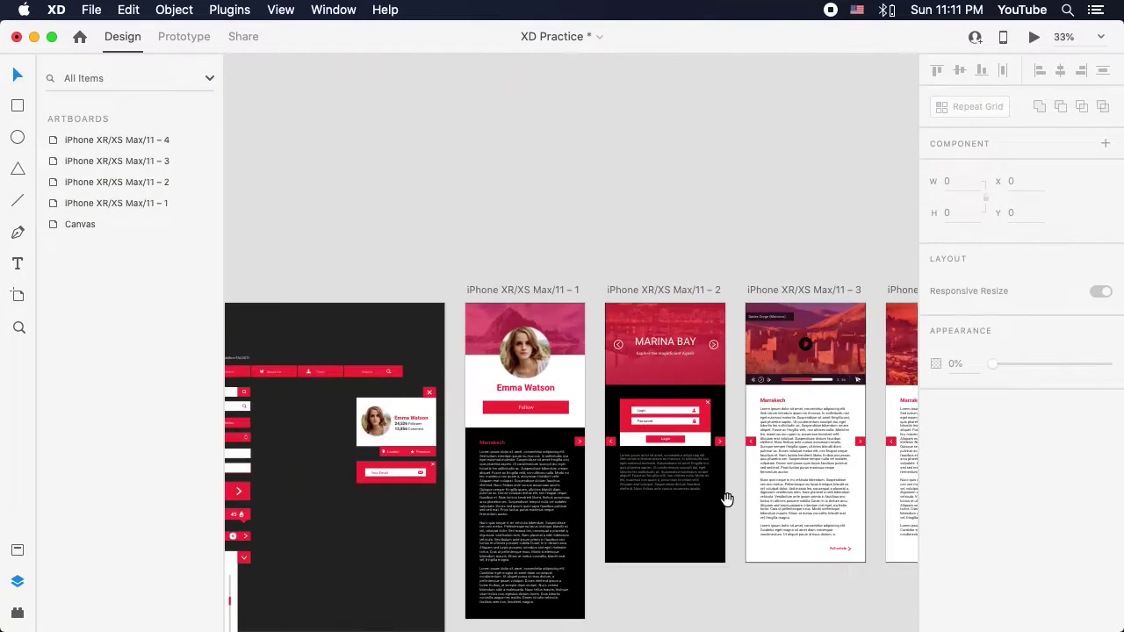
{"action": "scroll", "coordinate": [558, 354], "scroll_direction": "left", "scroll_amount": 2}
{"action": "scroll", "coordinate": [558, 354], "scroll_direction": "down", "scroll_amount": 1}
{"action": "key", "text": "super+s"}
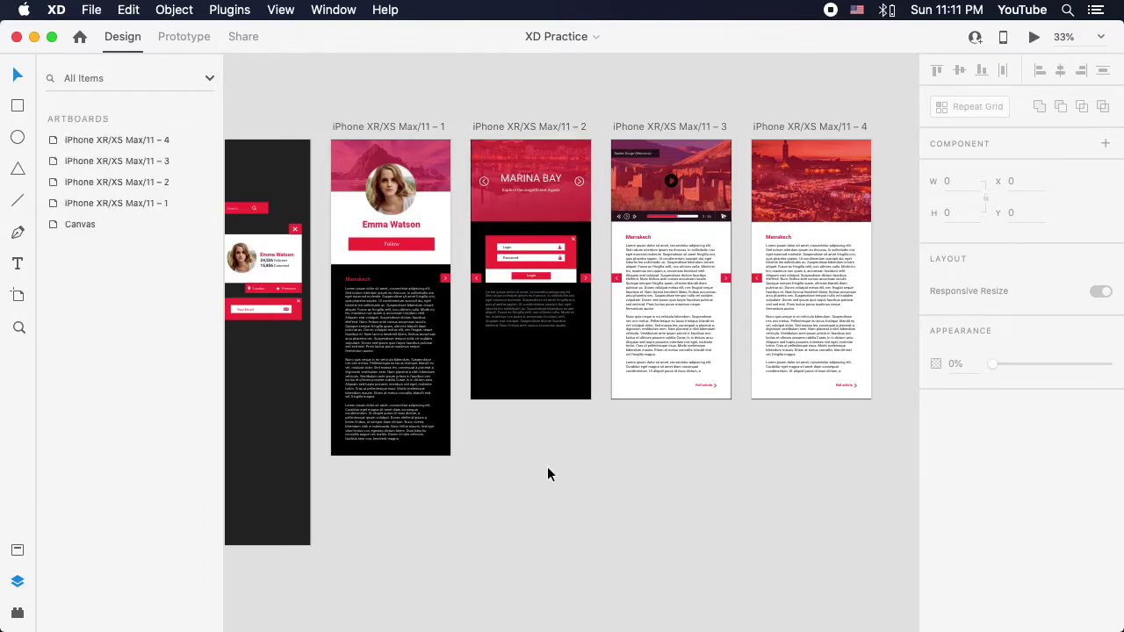